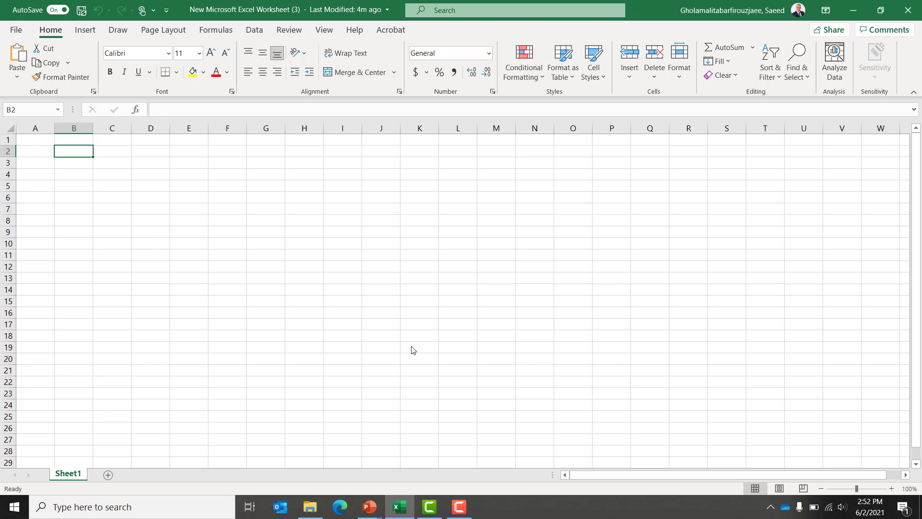
# Merge and center B2:G2 and enter the title 'Williams Franchize Holdings'
pyautogui.hotkey('shift', 'Right')
pyautogui.hotkey('shift', 'Right')
pyautogui.hotkey('shift', 'Right')
pyautogui.hotkey('shift', 'Right')
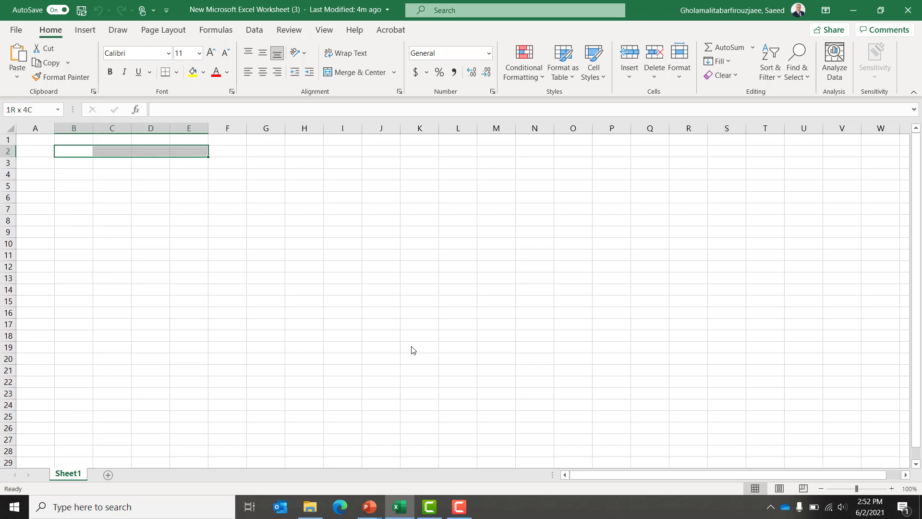
pyautogui.hotkey('shift', 'Right')
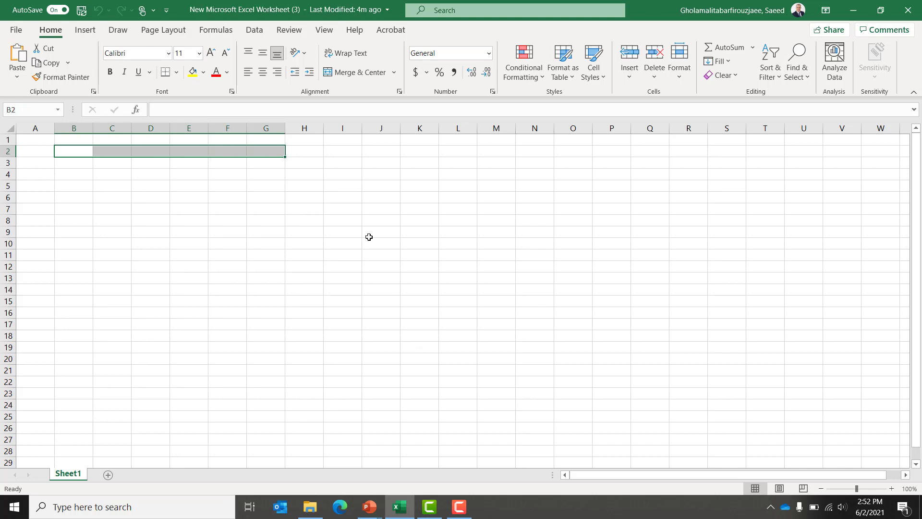
pyautogui.click(355, 72)
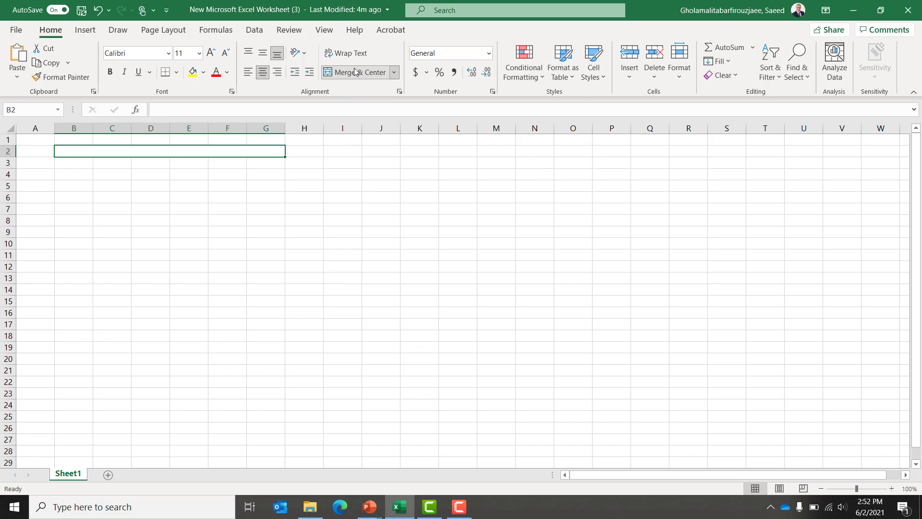
pyautogui.write('Williams')
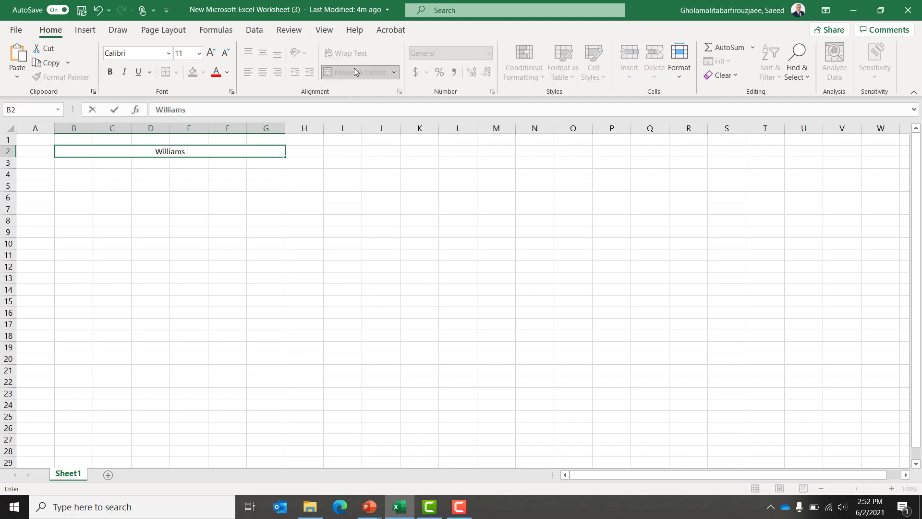
pyautogui.write(' Franchize Holdings')
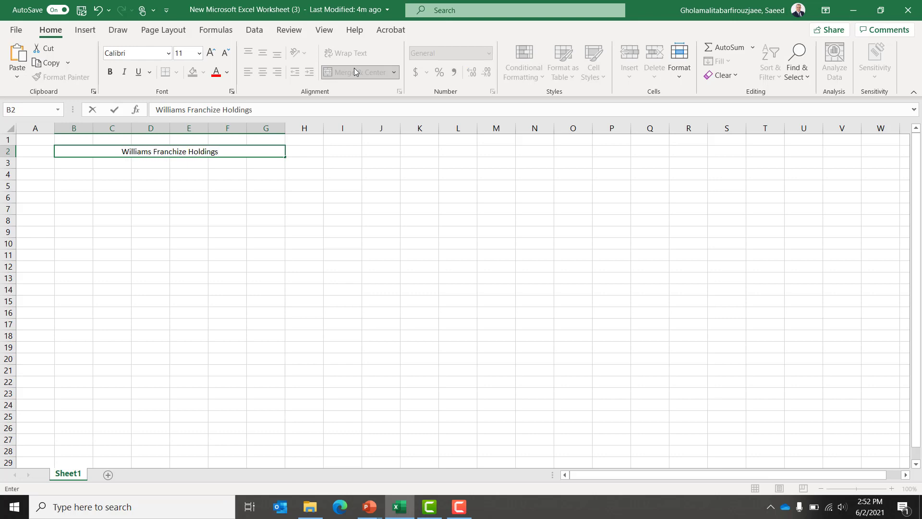
pyautogui.press('Return')
# Merge and center B3:G3 and enter the subtitle 'Consolidated Expenses Worksheet'
pyautogui.hotkey('shift', 'Right')
pyautogui.hotkey('shift', 'Right')
pyautogui.hotkey('shift', 'Right')
pyautogui.hotkey('shift', 'Right')
pyautogui.hotkey('shift', 'Right')
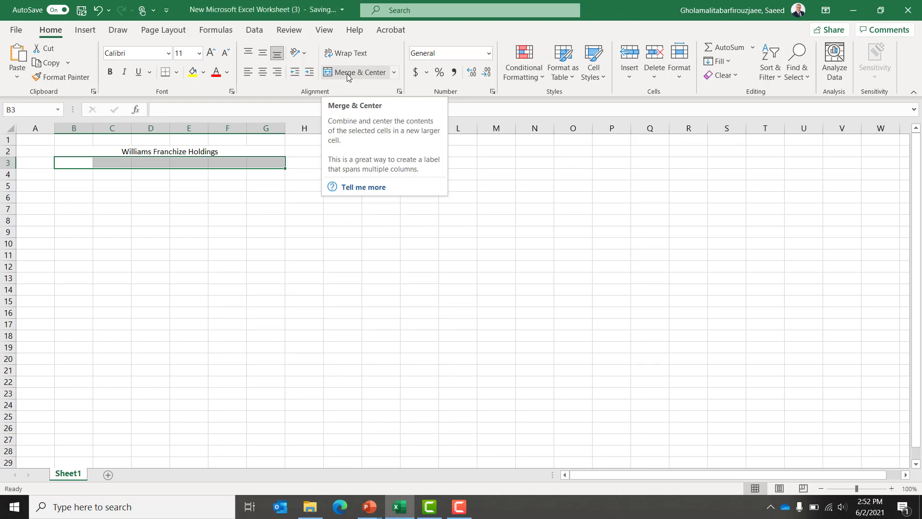
pyautogui.click(348, 73)
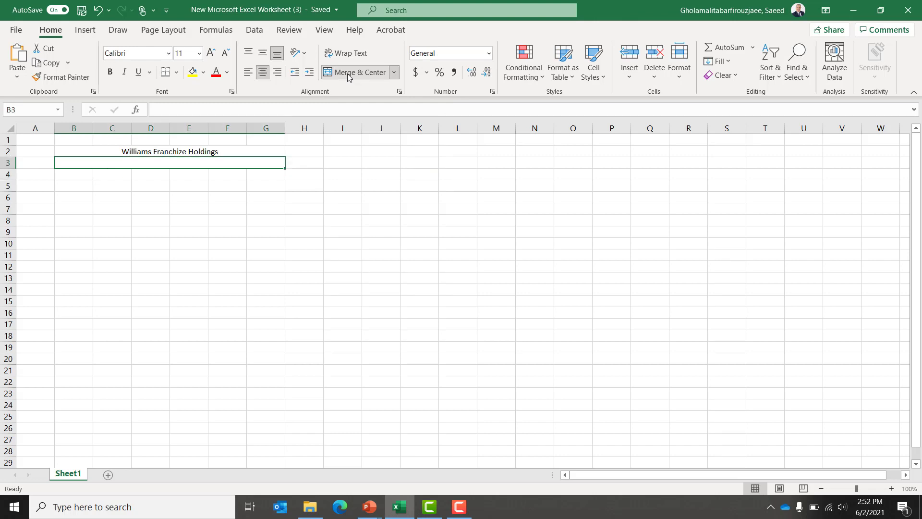
pyautogui.write('Consol')
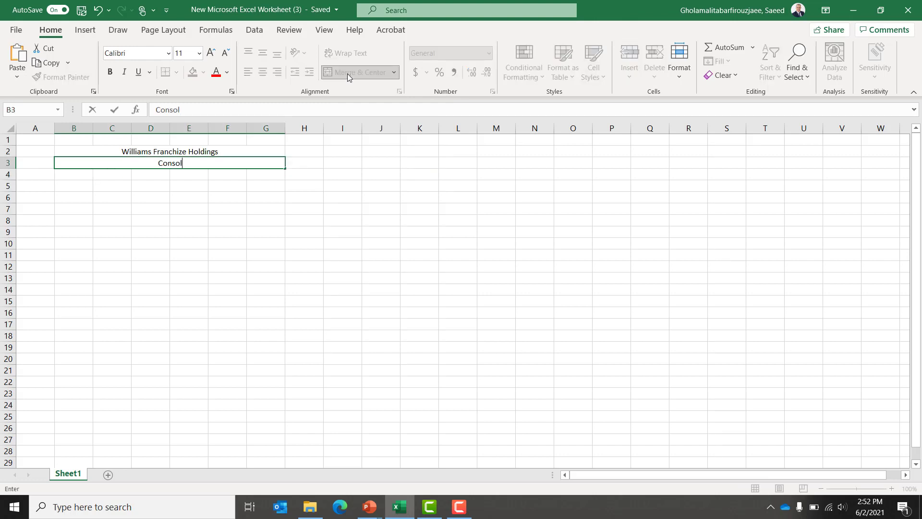
pyautogui.write('idated Expenses ')
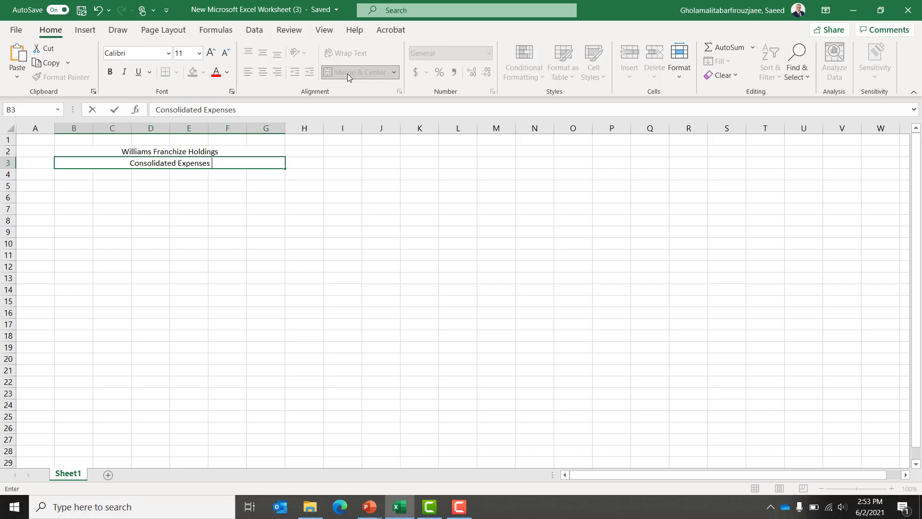
pyautogui.write('Worksheet')
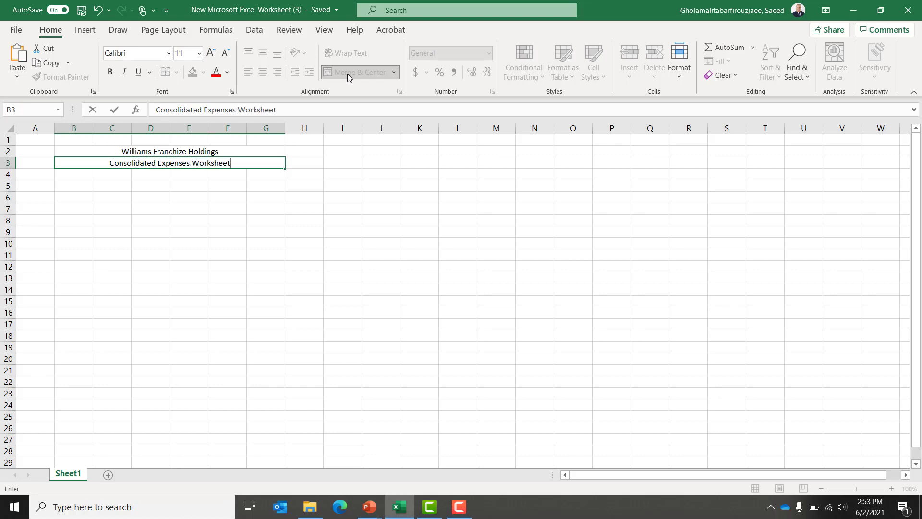
pyautogui.press('Return')
# Enter the 'Expense Category' heading in B5, then Payroll, Benefits and Rent below it
pyautogui.press('Down')
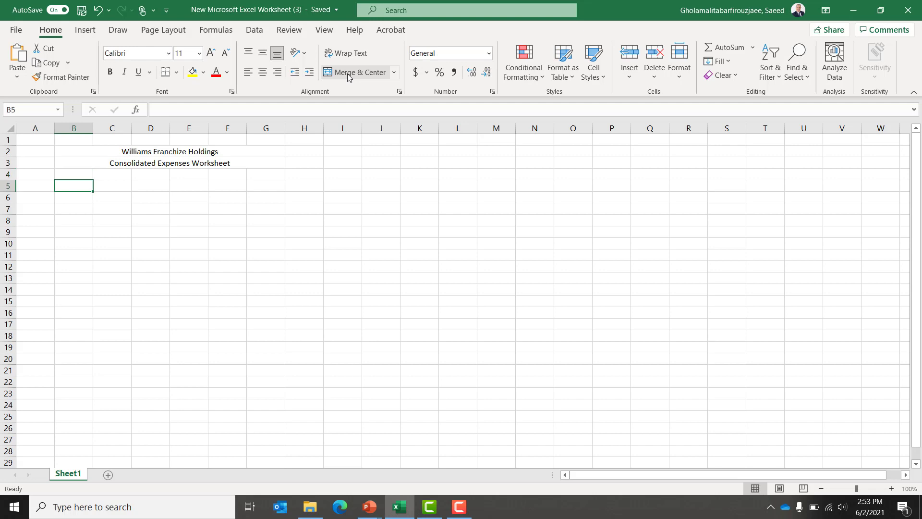
pyautogui.write('Expense')
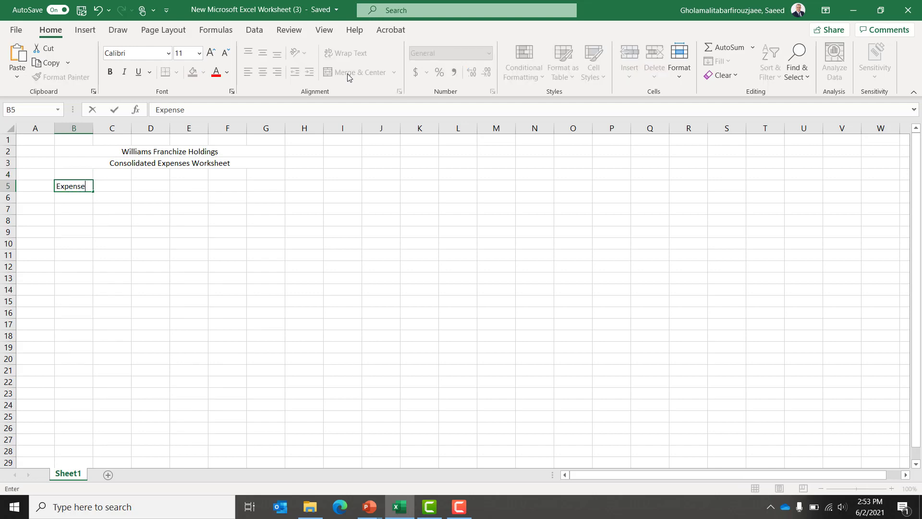
pyautogui.write(' Category')
pyautogui.press('Return')
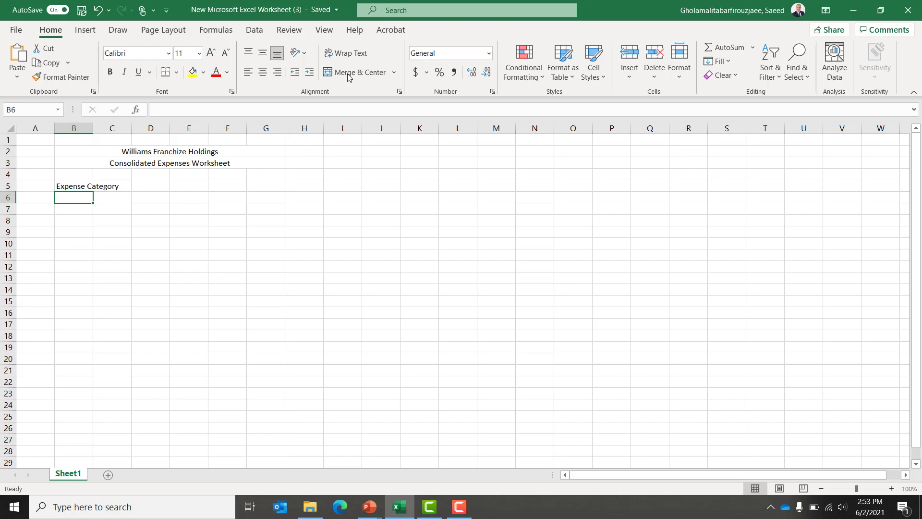
pyautogui.write('Payroll')
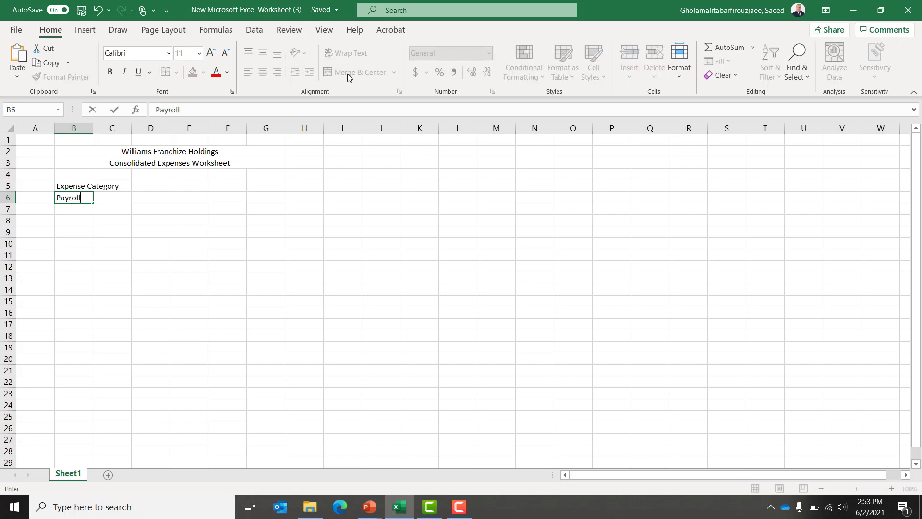
pyautogui.press('Return')
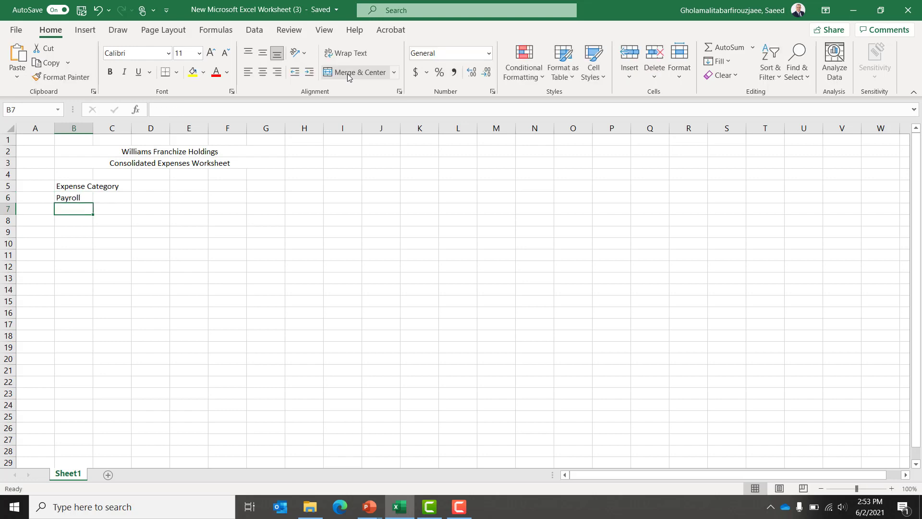
pyautogui.write('Benefits')
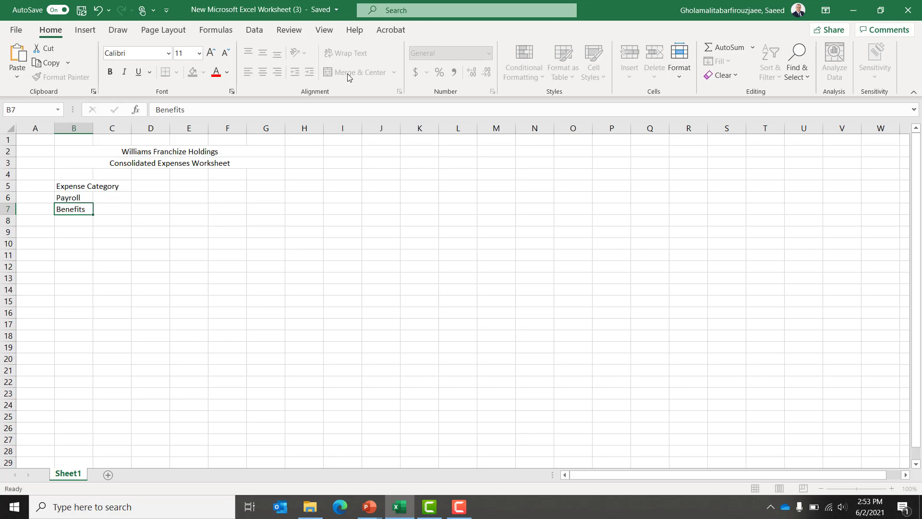
pyautogui.press('Return')
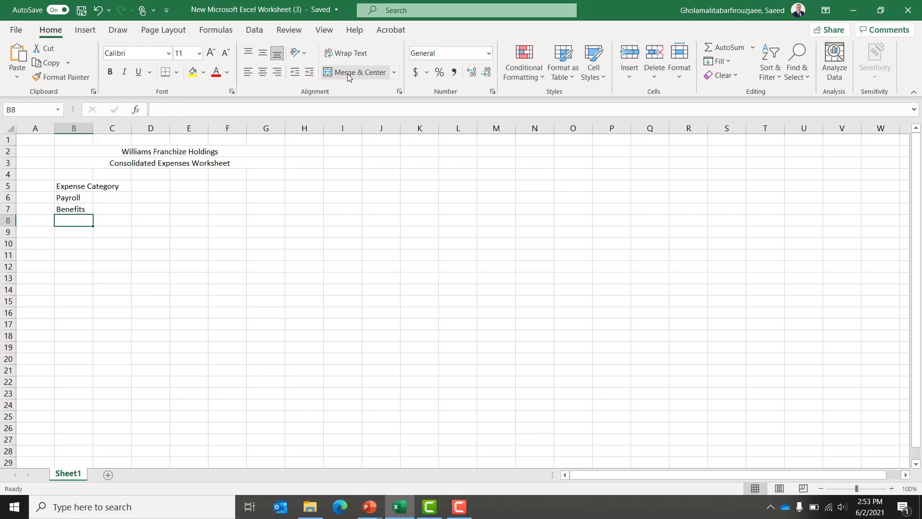
pyautogui.write('Rent')
pyautogui.press('Return')
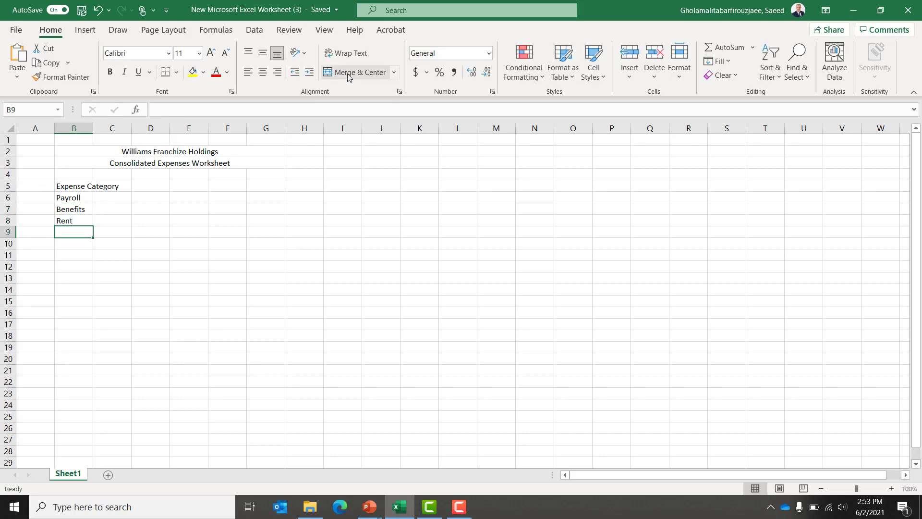
# Add Utilities, Equipment Maintenance, Advertising and Administrative in B9:B12
pyautogui.write('Utilities')
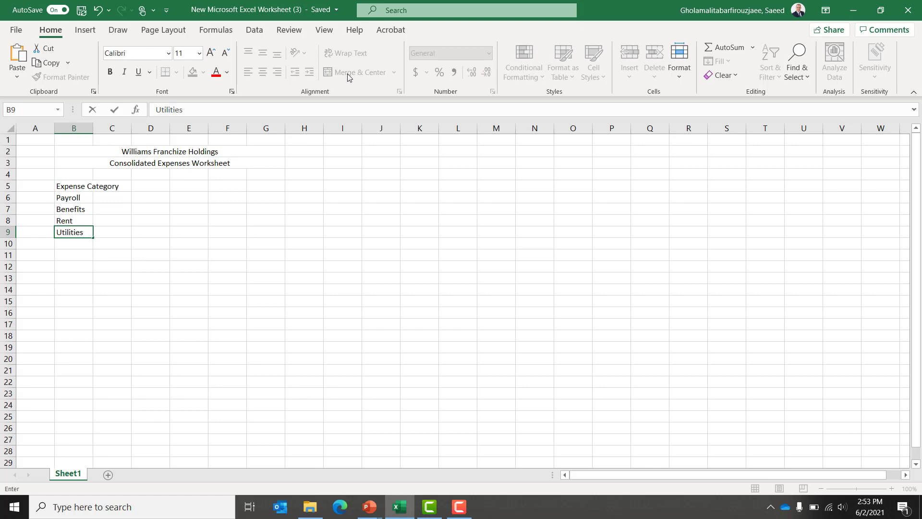
pyautogui.press('Return')
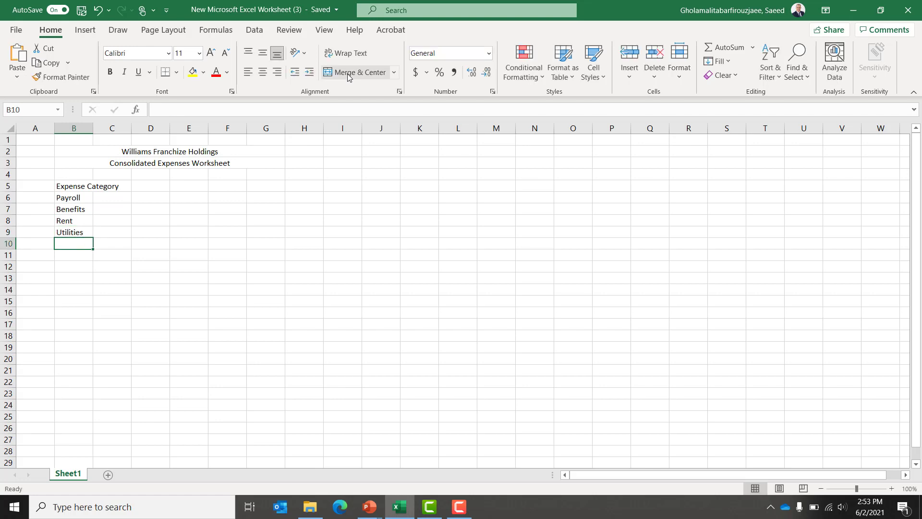
pyautogui.write('Equipmen')
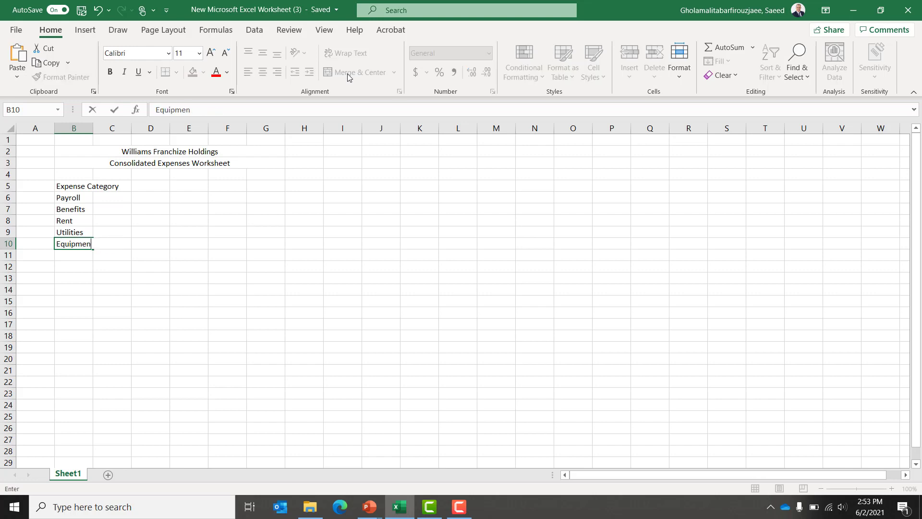
pyautogui.write('t Maintenance')
pyautogui.press('Return')
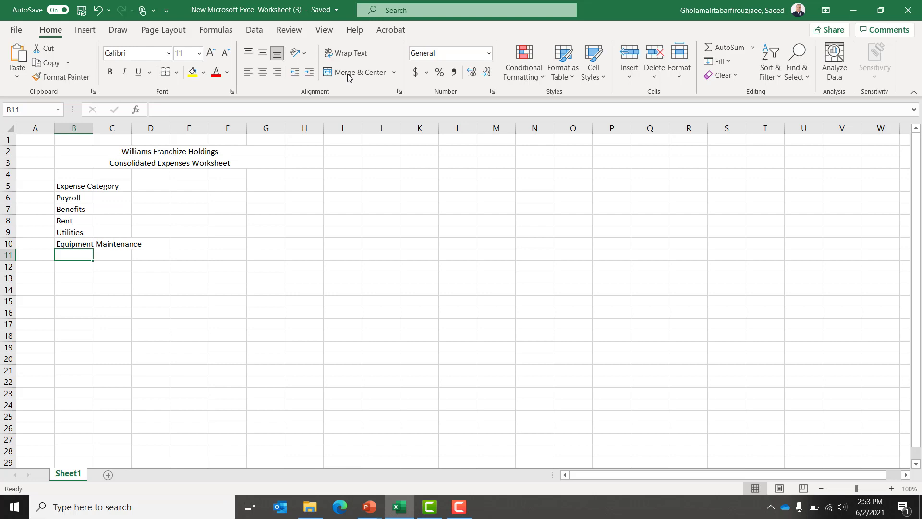
pyautogui.write('Ad')
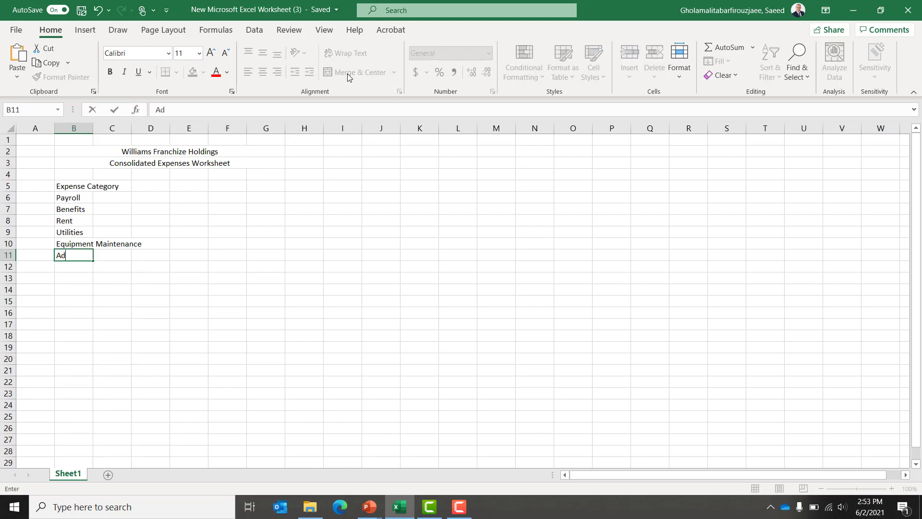
pyautogui.write('vertising')
pyautogui.press('Return')
pyautogui.write('D')
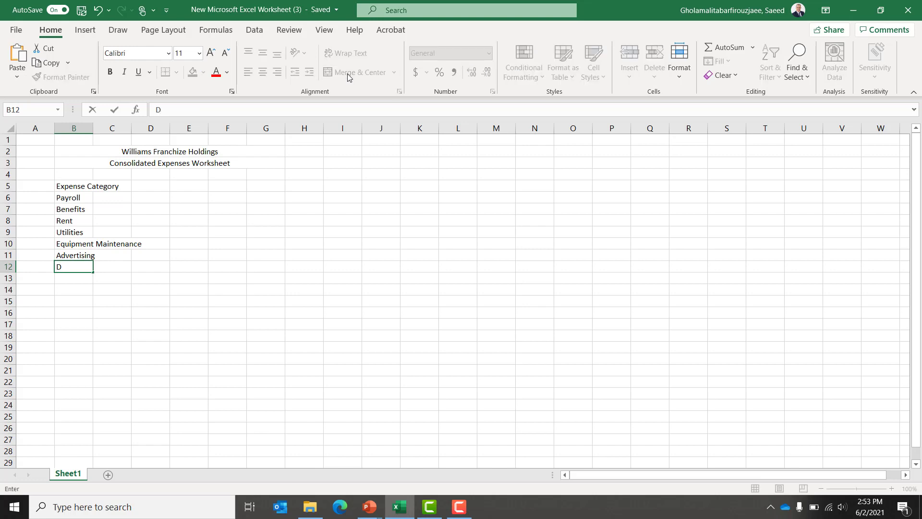
pyautogui.press('BackSpace')
pyautogui.write('Administrative')
pyautogui.press('Return')
pyautogui.press('Up')
pyautogui.press('Up')
pyautogui.press('Up')
pyautogui.press('Up')
pyautogui.press('Up')
pyautogui.press('Up')
pyautogui.press('Up')
pyautogui.press('Up')
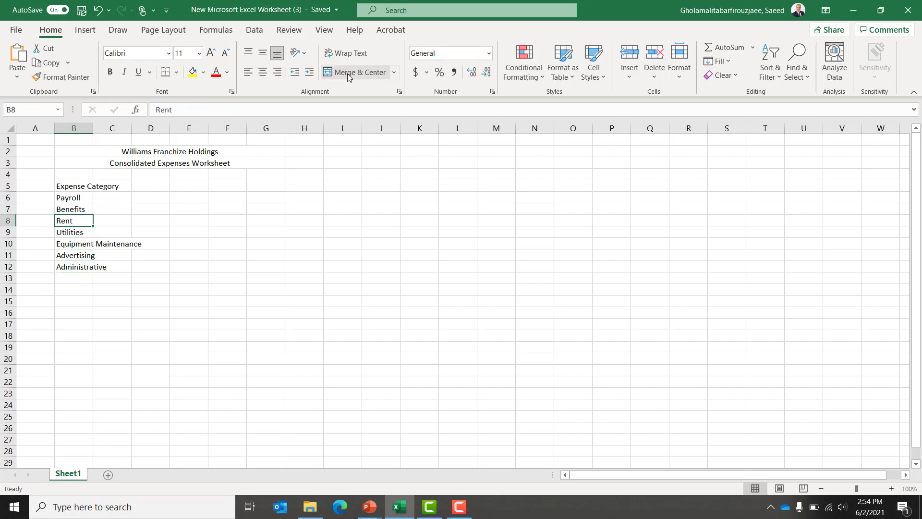
# Enter the headings 2014, '2015 %Change' and 2015 in C5:E5
pyautogui.press('Right')
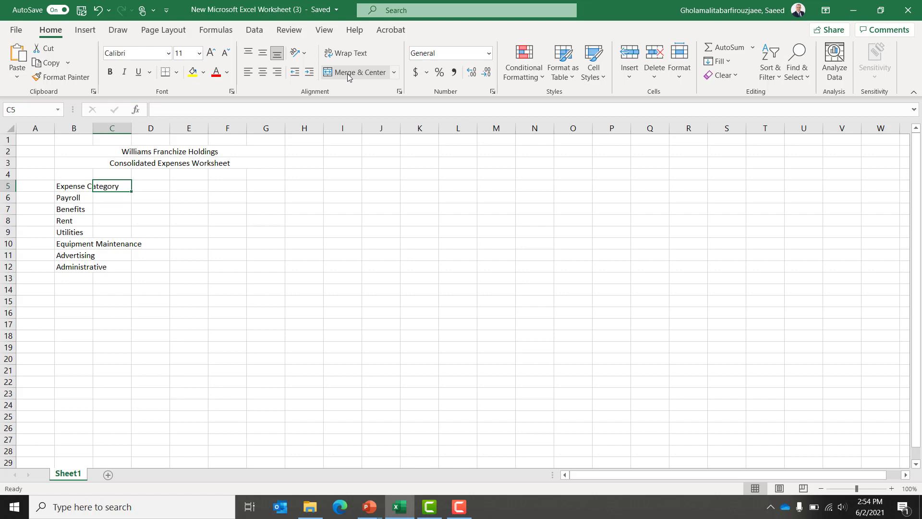
pyautogui.write('2014')
pyautogui.press('Right')
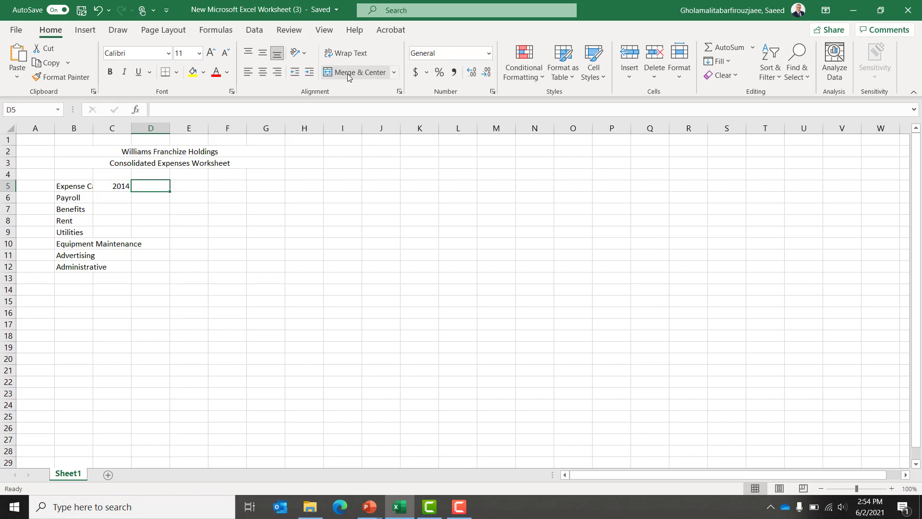
pyautogui.write('2015')
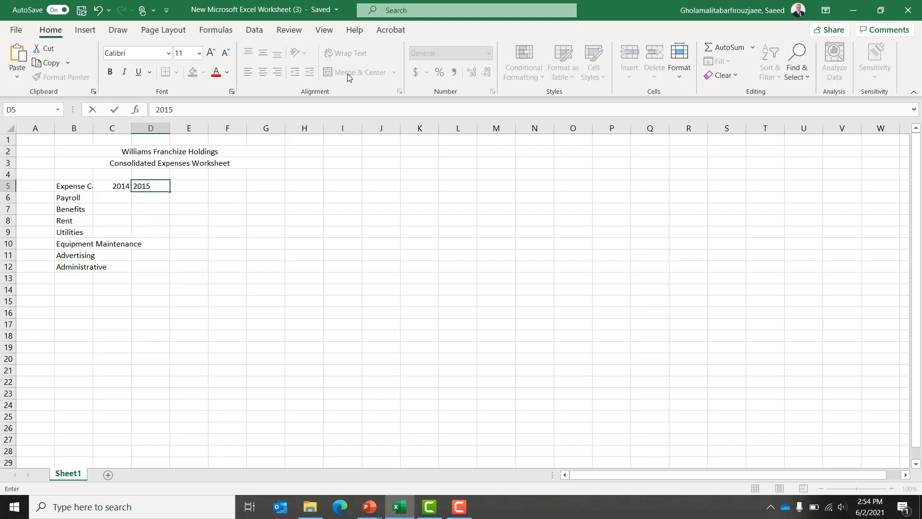
pyautogui.write(' %Change')
pyautogui.press('Right')
pyautogui.write('2016')
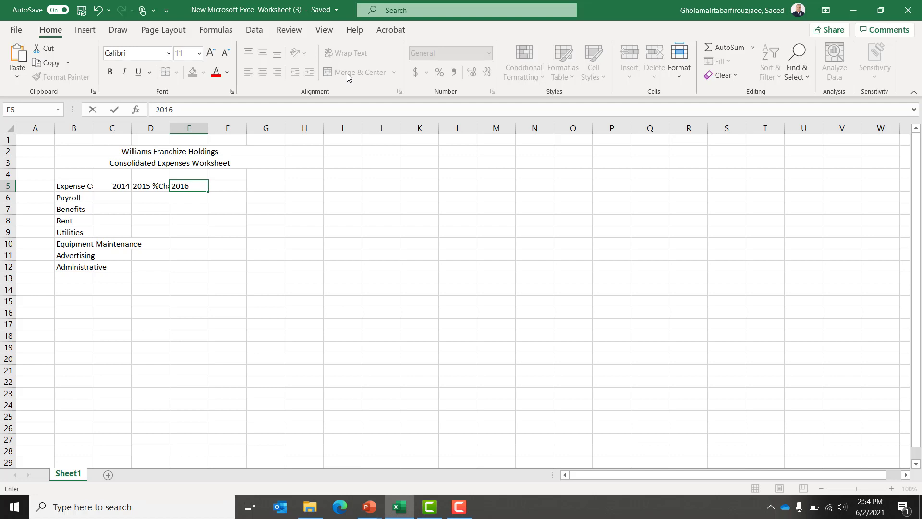
pyautogui.press('BackSpace')
pyautogui.write('5')
pyautogui.press('Tab')
# Enter the headings '2016 % Change', 2016 and 'Average % Change' in F5:H5
pyautogui.write('2016')
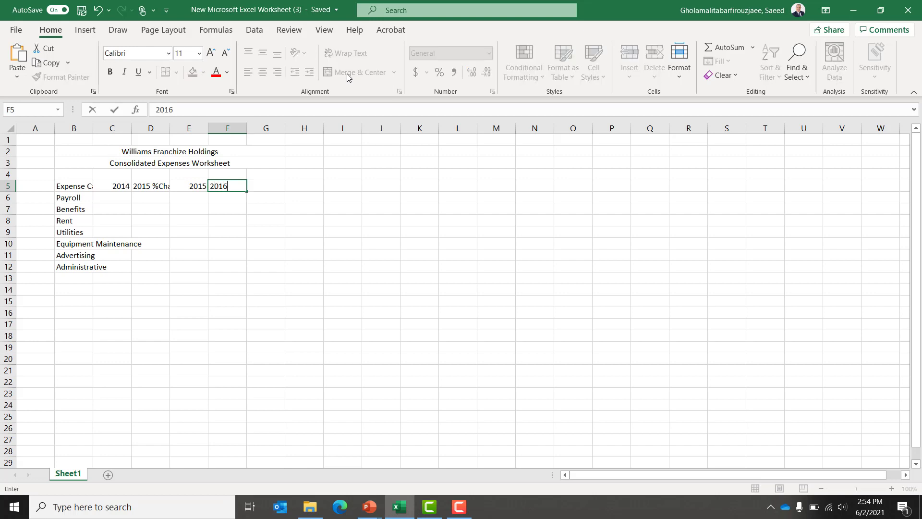
pyautogui.write(' % Change')
pyautogui.press('Tab')
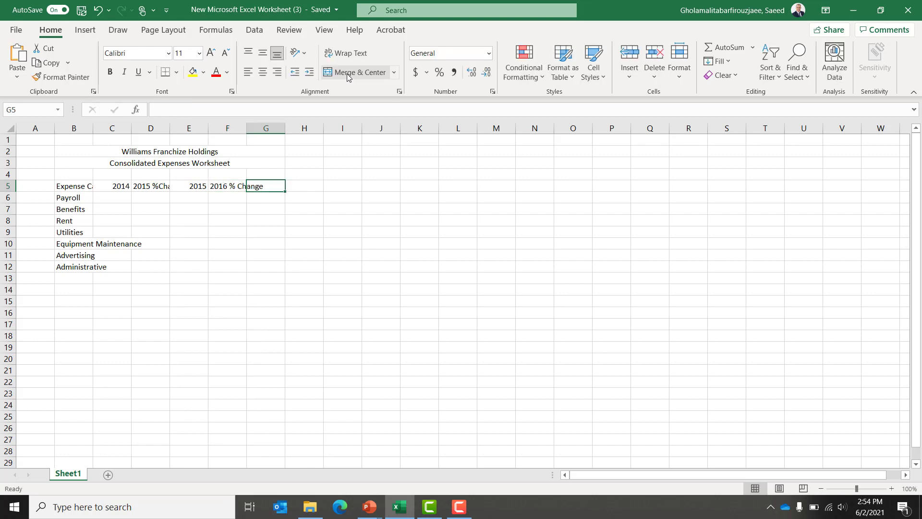
pyautogui.write('2016')
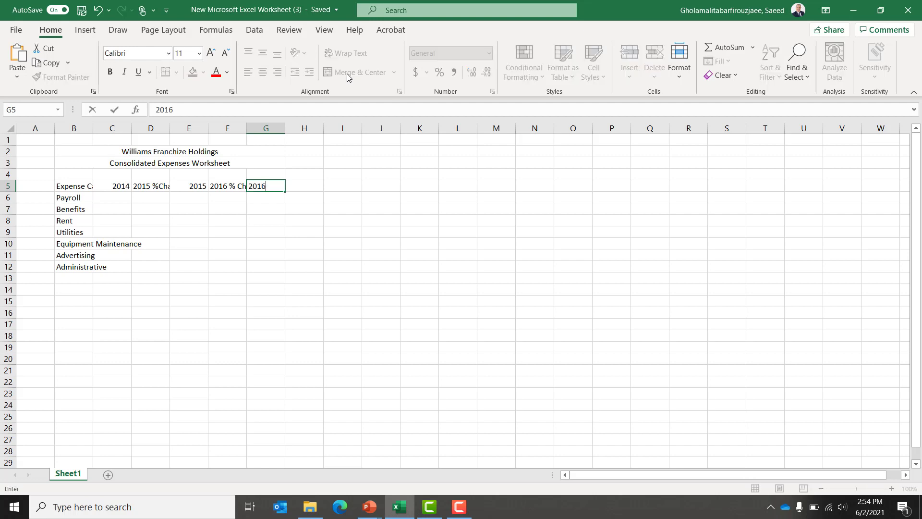
pyautogui.press('Tab')
pyautogui.write('Ave')
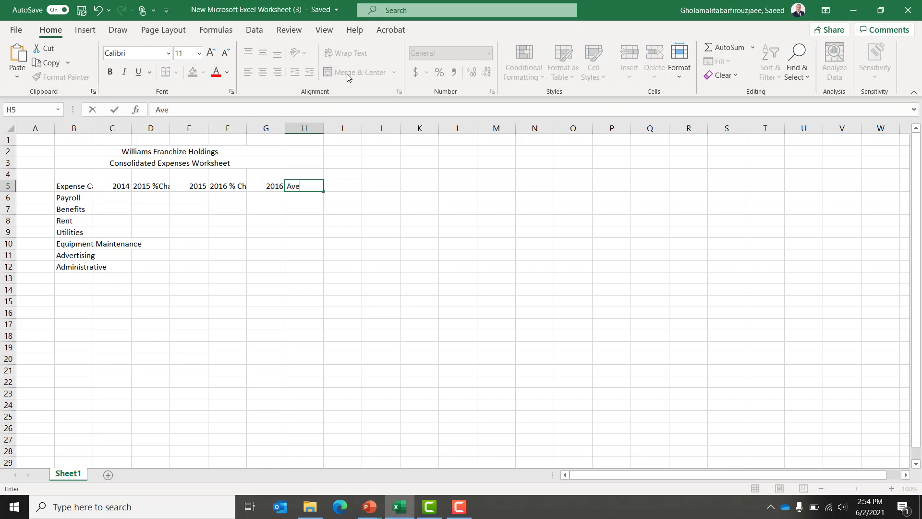
pyautogui.write('rage % Chnahg')
pyautogui.press('BackSpace')
pyautogui.press('BackSpace')
pyautogui.press('BackSpace')
pyautogui.press('BackSpace')
pyautogui.write('ange')
pyautogui.press('Return')
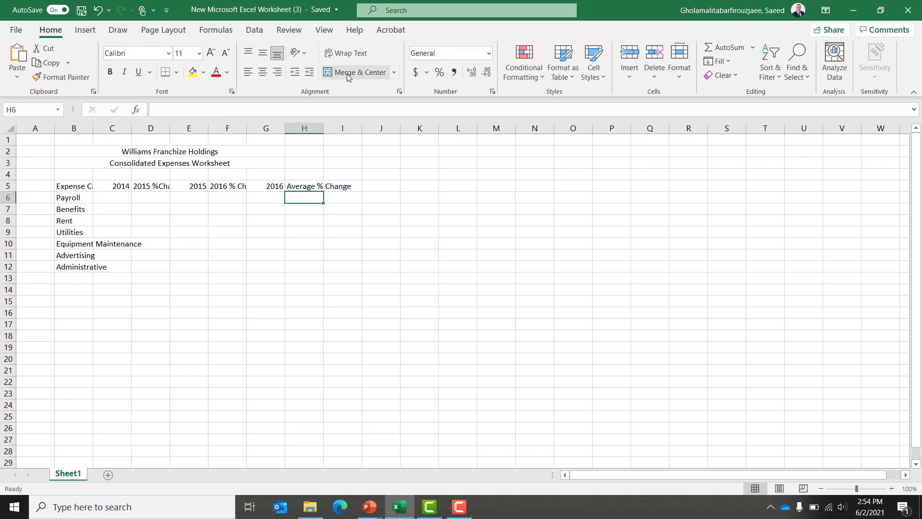
pyautogui.press('Left')
pyautogui.press('Left')
pyautogui.press('Left')
pyautogui.press('Left')
pyautogui.press('Left')
pyautogui.press('Left')
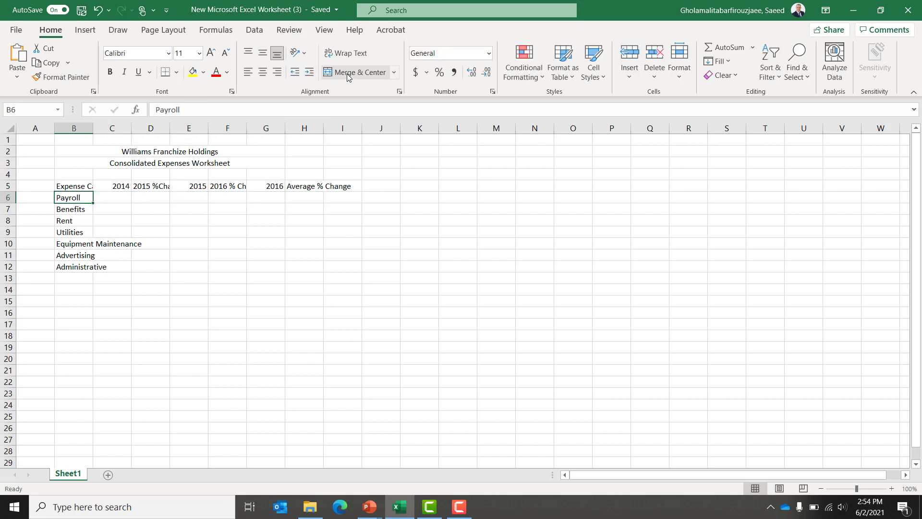
# Apply the Heading 1 cell style to the Williams Franchize Holdings title in B2
pyautogui.press('Up')
pyautogui.press('Up')
pyautogui.press('Up')
pyautogui.press('Up')
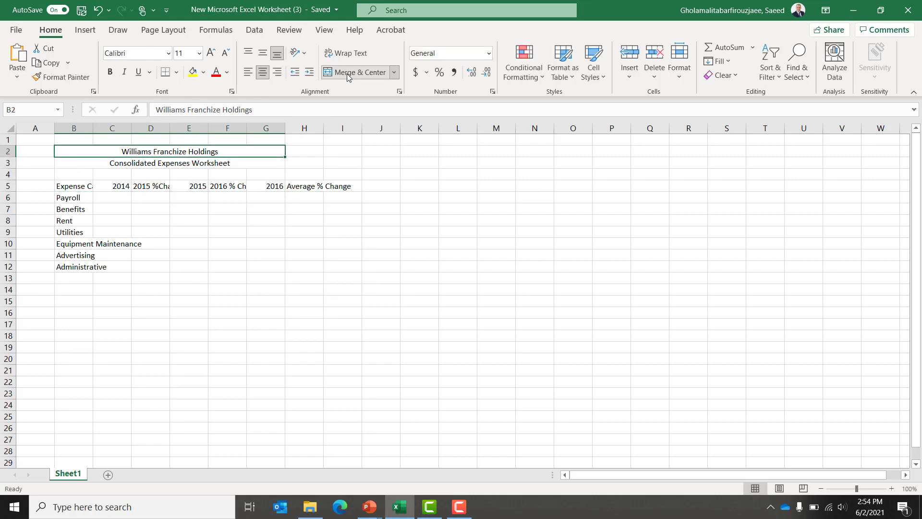
pyautogui.hotkey('shift', 'Down')
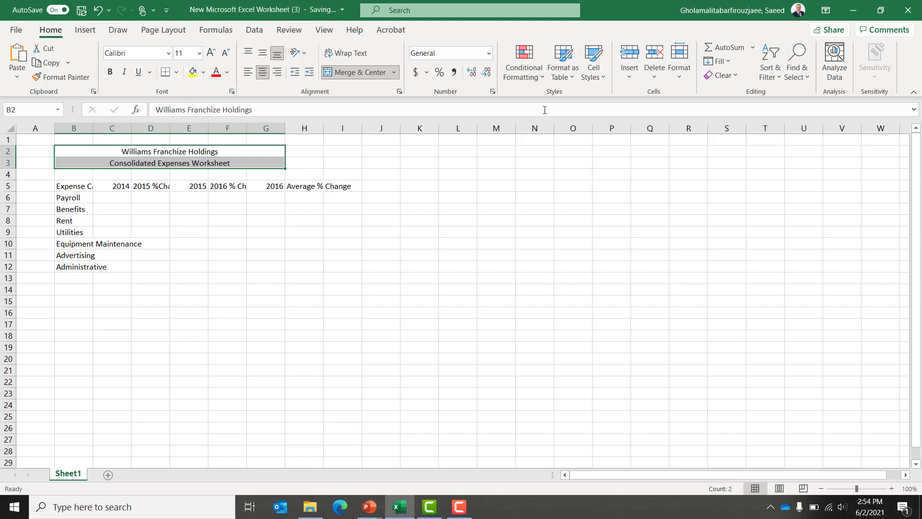
pyautogui.click(227, 150)
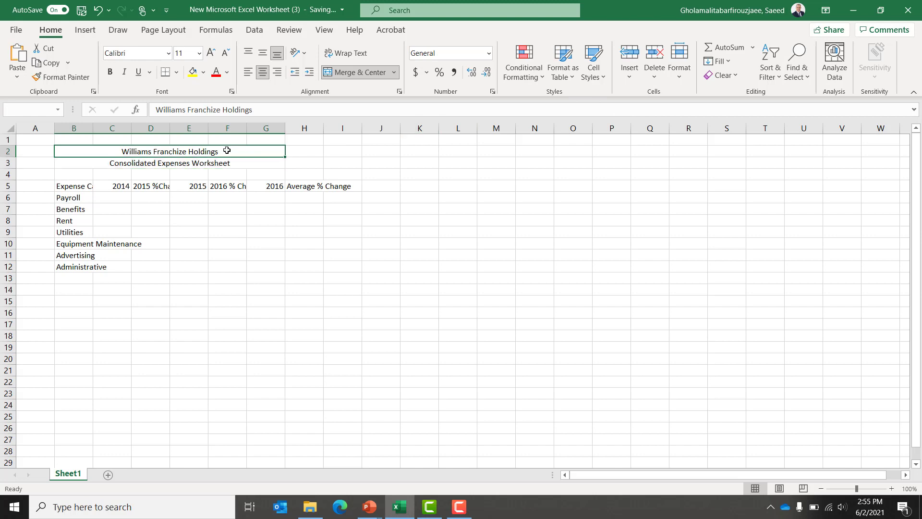
pyautogui.click(603, 77)
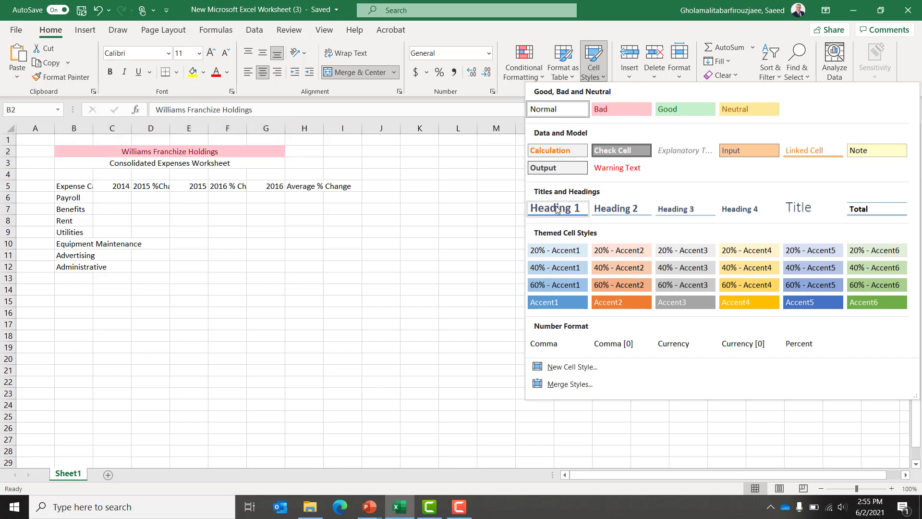
pyautogui.click(556, 208)
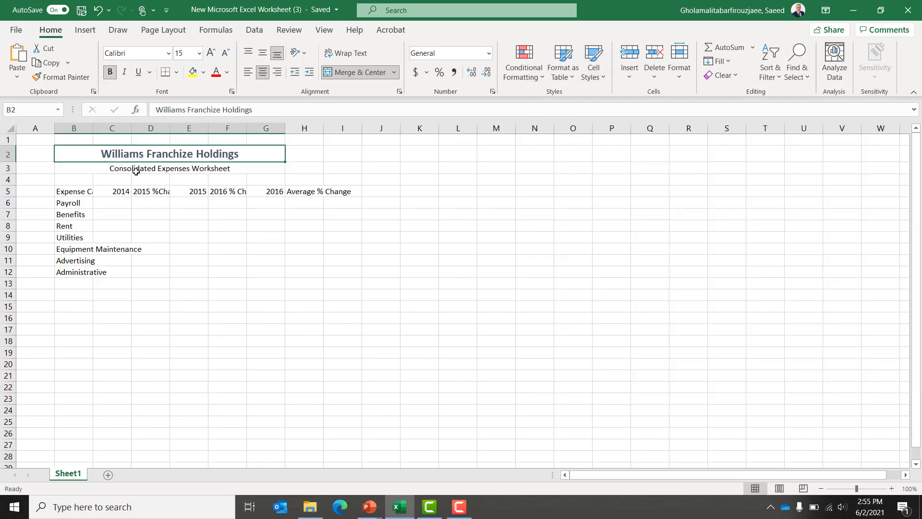
# Apply the Heading 3 cell style to the Consolidated Expenses Worksheet subtitle in B3
pyautogui.click(135, 172)
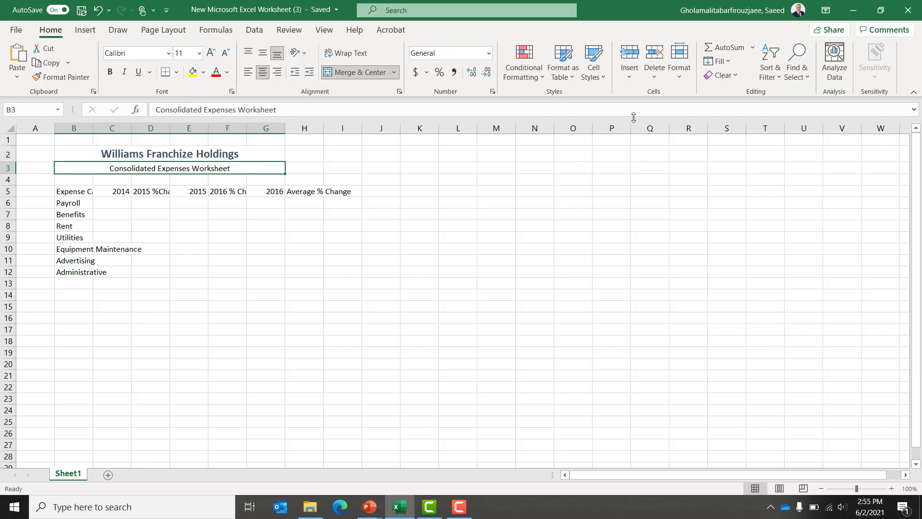
pyautogui.click(594, 65)
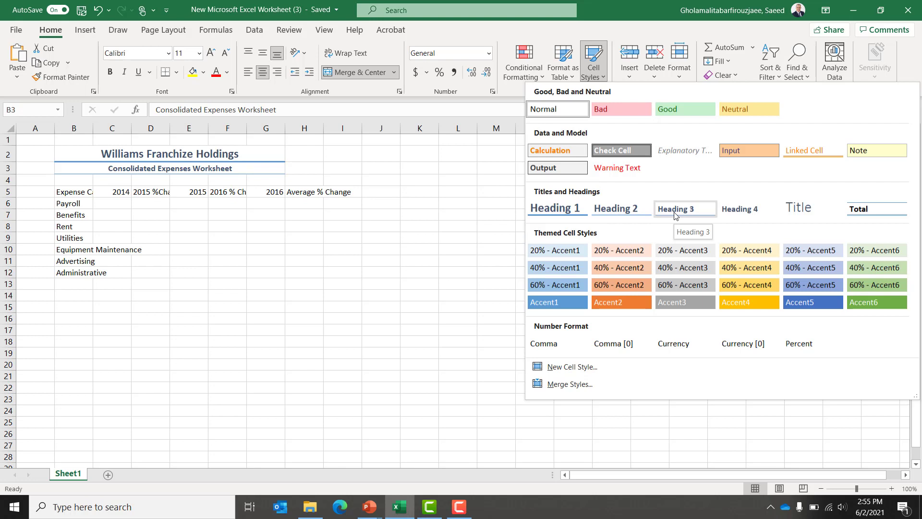
pyautogui.click(674, 209)
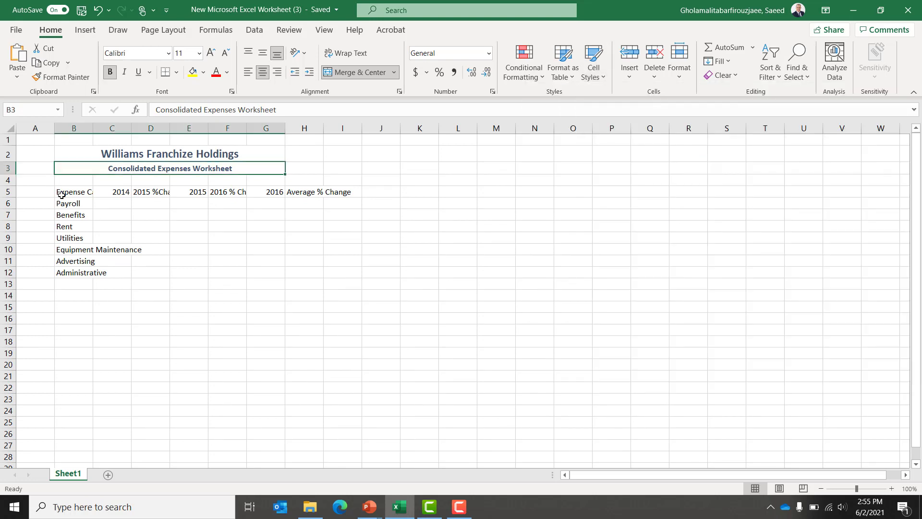
pyautogui.click(62, 194)
# Give the B5:I12 expense table outline and inside borders through Format Cells
pyautogui.hotkey('shift', 'Down')
pyautogui.hotkey('shift', 'Down')
pyautogui.hotkey('shift', 'Down')
pyautogui.hotkey('shift', 'Down')
pyautogui.hotkey('shift', 'Down')
pyautogui.hotkey('shift', 'Down')
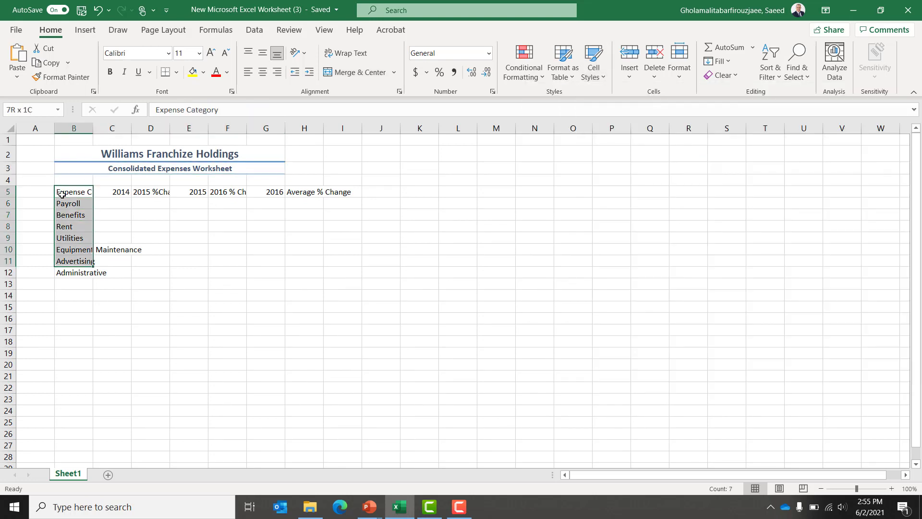
pyautogui.hotkey('shift', 'Down')
pyautogui.hotkey('shift', 'Right')
pyautogui.hotkey('shift', 'Right')
pyautogui.hotkey('shift', 'Right')
pyautogui.hotkey('shift', 'Right')
pyautogui.hotkey('shift', 'Right')
pyautogui.hotkey('shift', 'Right')
pyautogui.hotkey('shift', 'Right')
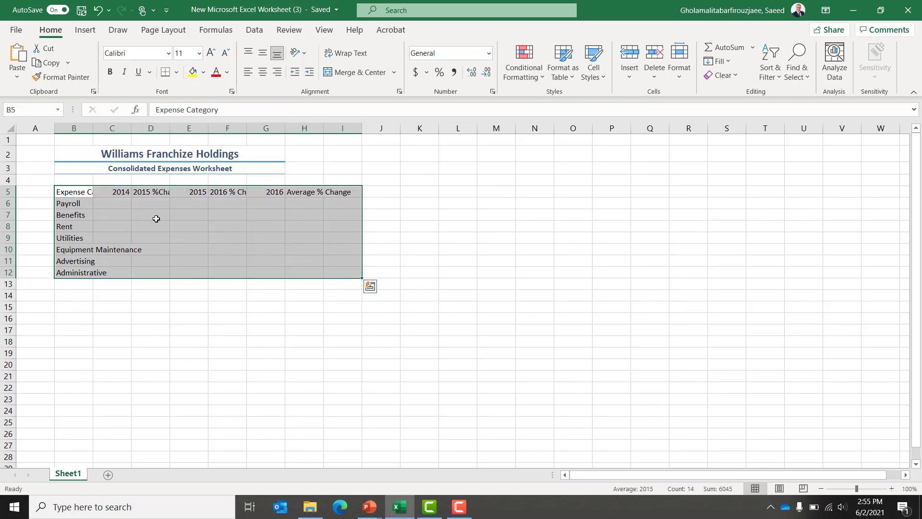
pyautogui.rightClick(156, 219)
pyautogui.click(246, 429)
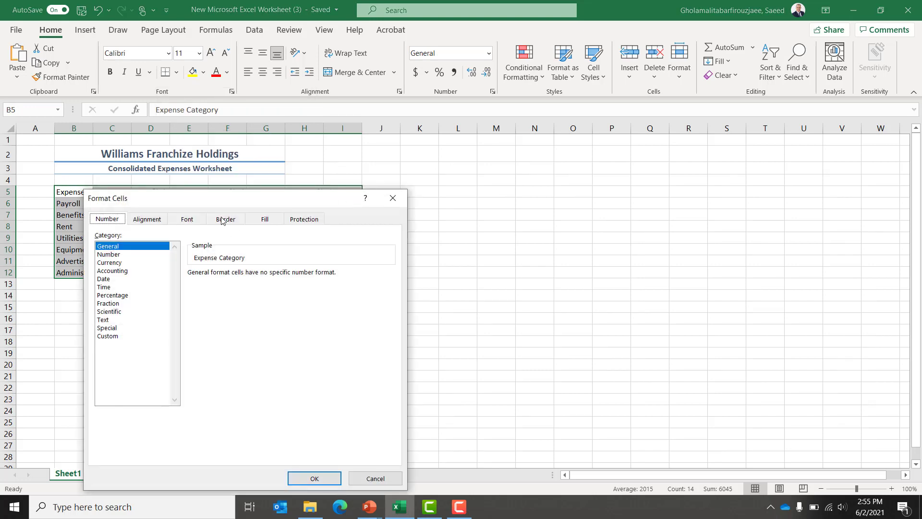
pyautogui.click(222, 219)
pyautogui.click(267, 259)
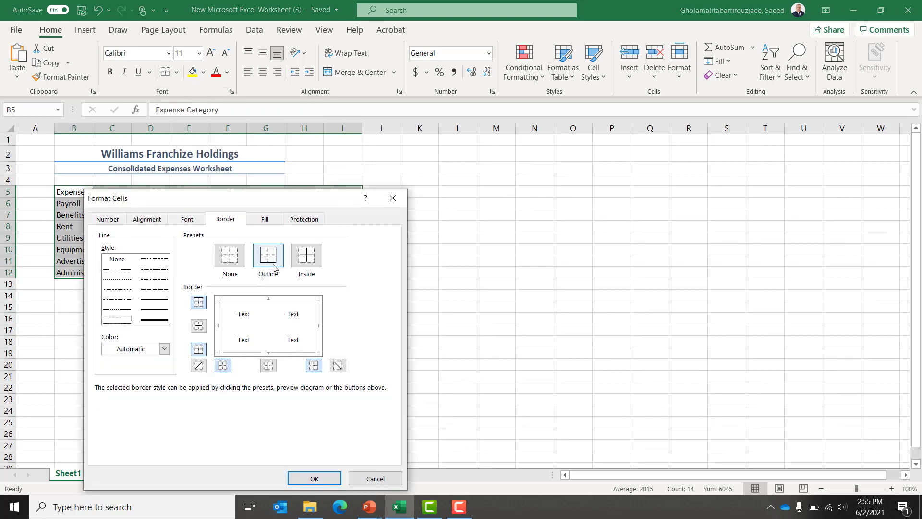
pyautogui.click(307, 257)
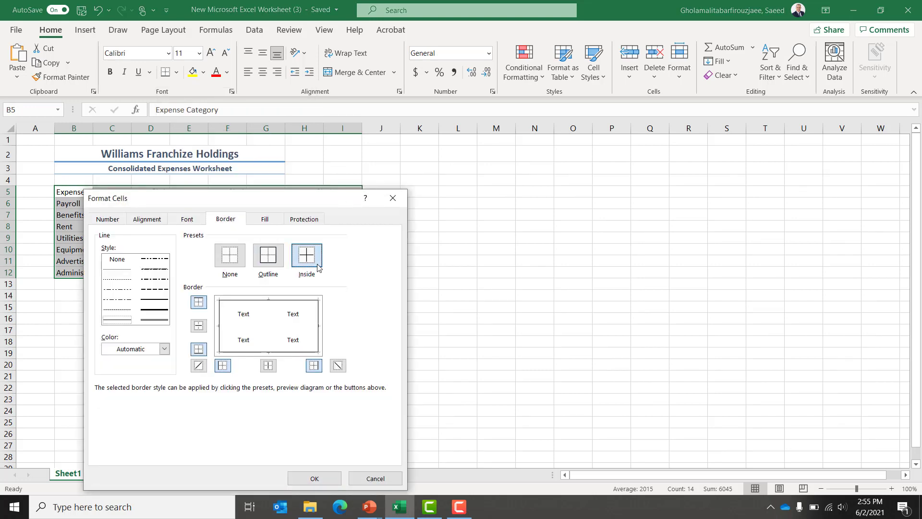
pyautogui.click(303, 482)
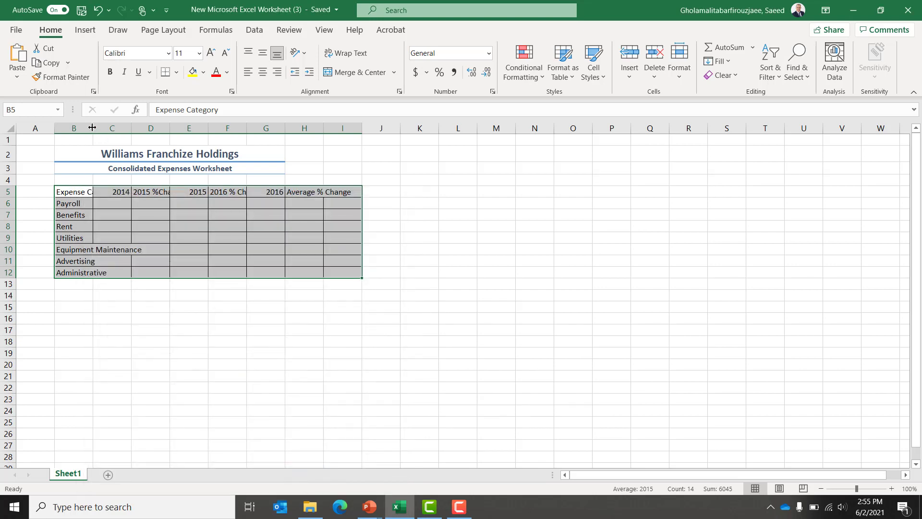
# Widen columns B, F and H to fit Expense Category and the % Change headings
pyautogui.moveTo(93, 127); pyautogui.dragTo(276, 129)
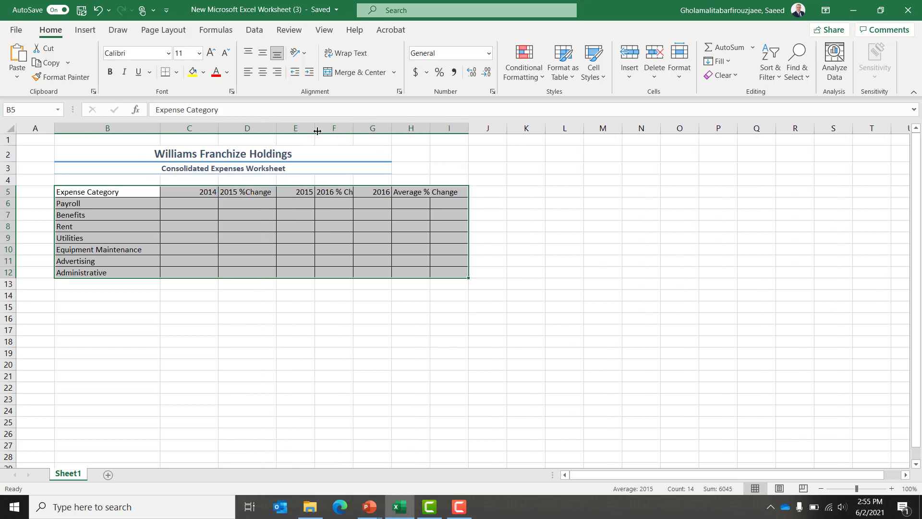
pyautogui.moveTo(317, 131); pyautogui.dragTo(390, 127)
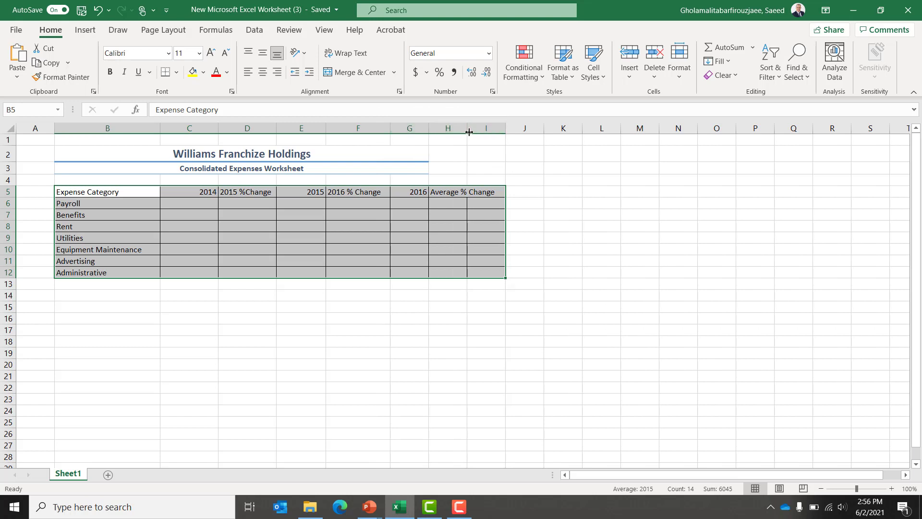
pyautogui.moveTo(469, 132); pyautogui.dragTo(505, 127)
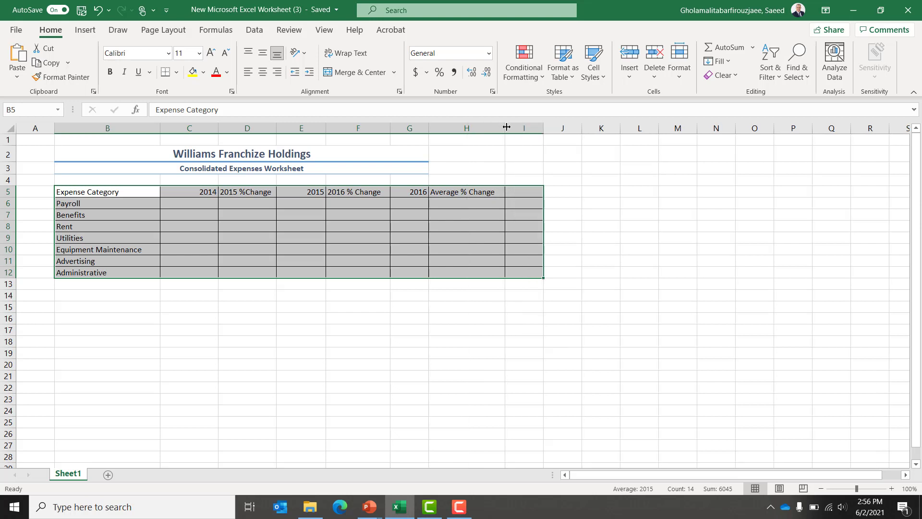
# Reselect the expense table starting from the Expense Category cell
pyautogui.press('Left')
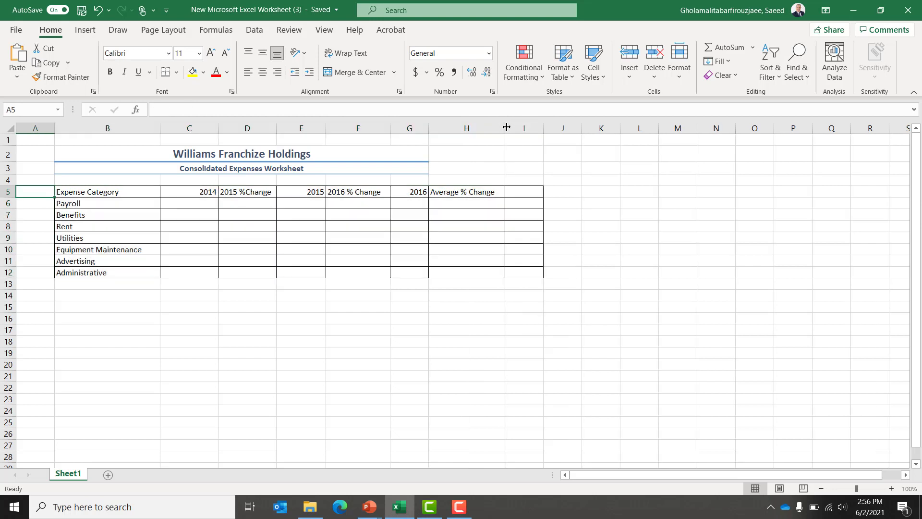
pyautogui.press('Right')
pyautogui.hotkey('shift', 'Down')
pyautogui.hotkey('shift', 'Down')
pyautogui.hotkey('shift', 'Down')
pyautogui.hotkey('shift', 'Down')
pyautogui.hotkey('shift', 'Down')
pyautogui.hotkey('shift', 'Down')
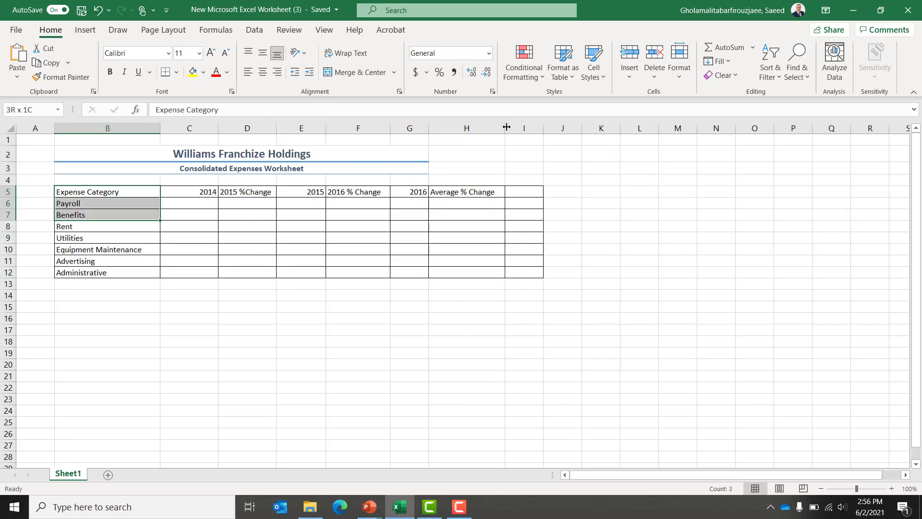
pyautogui.hotkey('shift', 'Right')
pyautogui.hotkey('shift', 'Right')
pyautogui.hotkey('shift', 'Right')
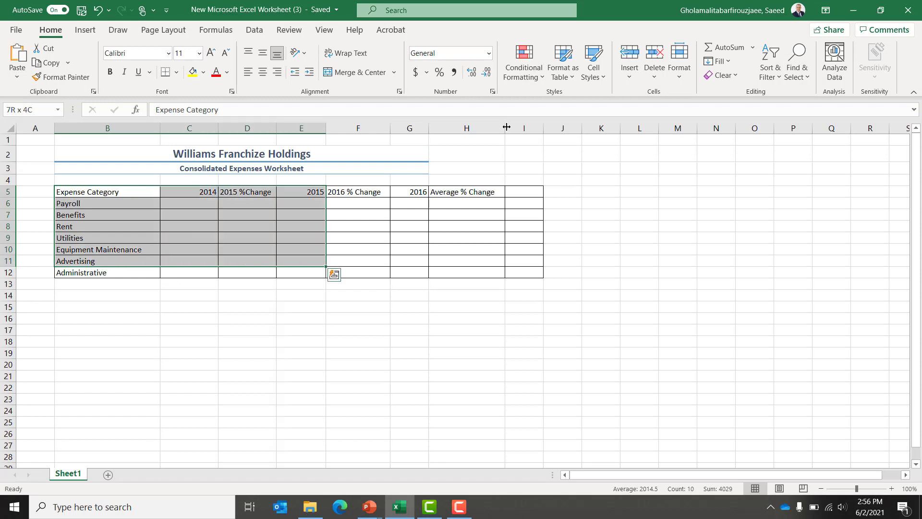
pyautogui.hotkey('shift', 'Down')
pyautogui.hotkey('shift', 'Right')
pyautogui.hotkey('shift', 'Right')
pyautogui.hotkey('shift', 'Right')
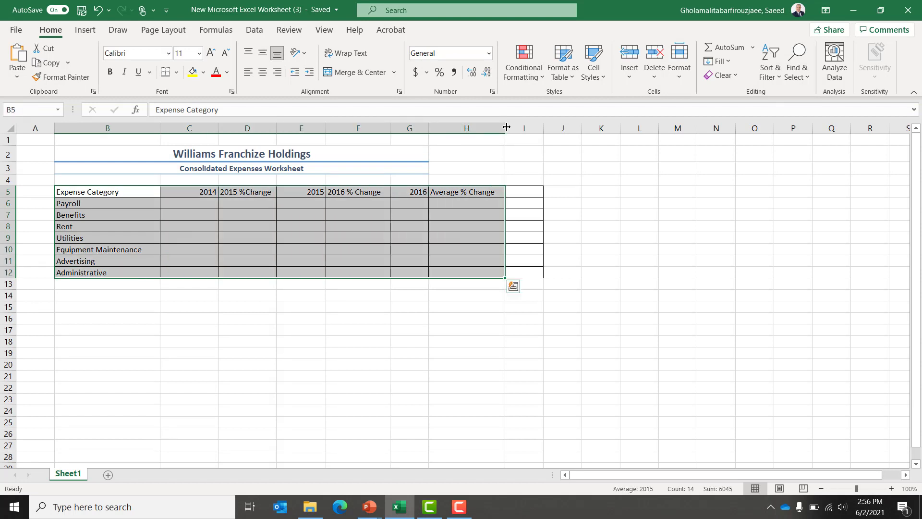
# Apply the Calculation cell style to the selected expense table
pyautogui.click(600, 78)
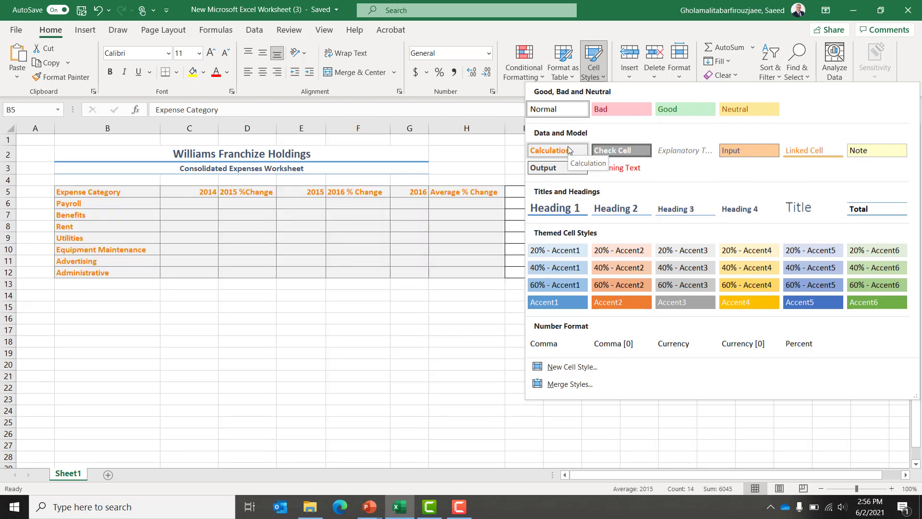
pyautogui.click(567, 148)
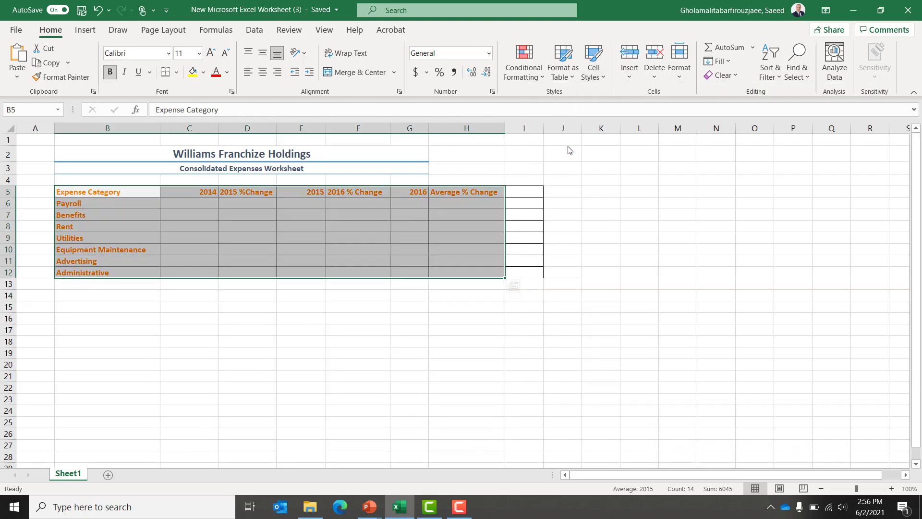
pyautogui.click(194, 204)
# Give the header row B5:H5 the 60% - Accent1 cell style
pyautogui.press('Up')
pyautogui.hotkey('shift', 'Left')
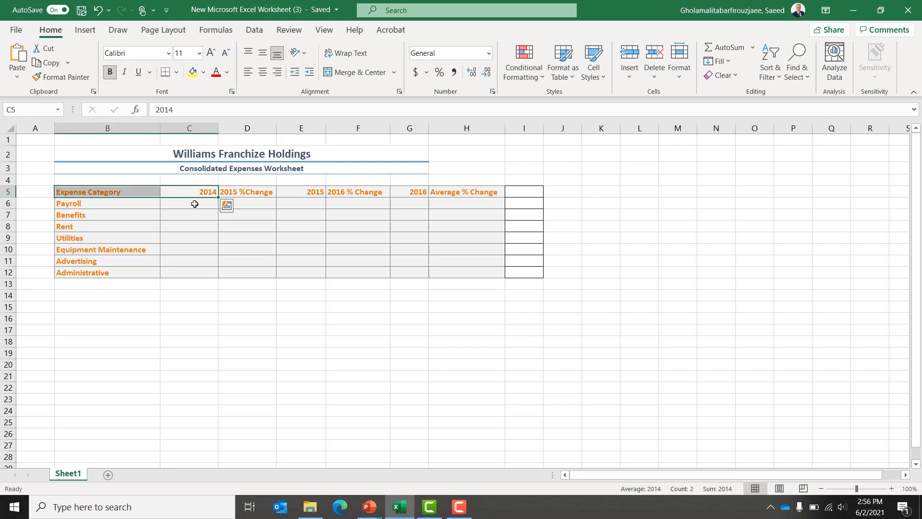
pyautogui.press('Left')
pyautogui.hotkey('shift', 'Right')
pyautogui.hotkey('shift', 'Right')
pyautogui.hotkey('shift', 'Right')
pyautogui.hotkey('shift', 'Right')
pyautogui.hotkey('shift', 'Right')
pyautogui.hotkey('shift', 'Right')
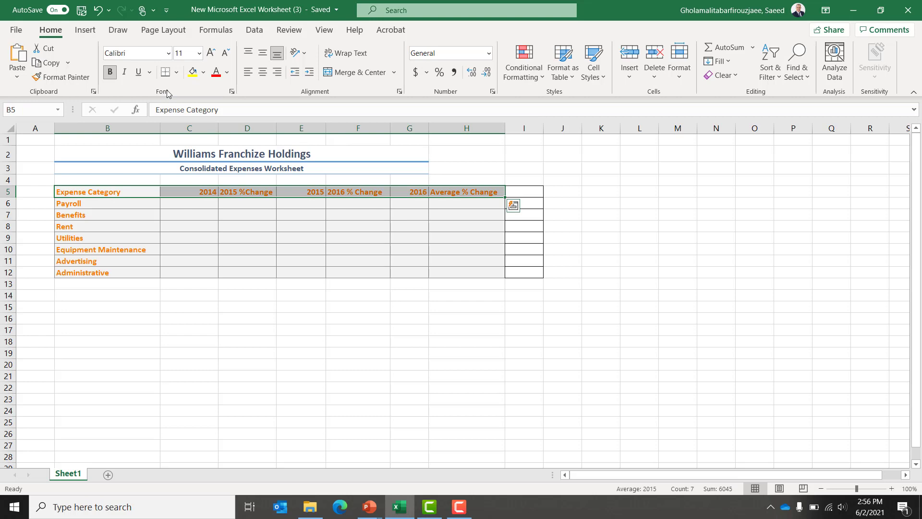
pyautogui.click(602, 77)
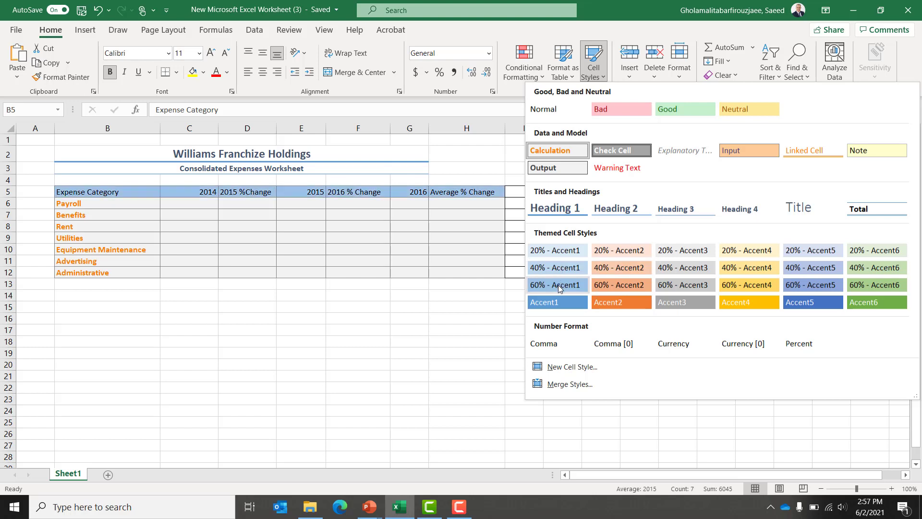
pyautogui.click(557, 302)
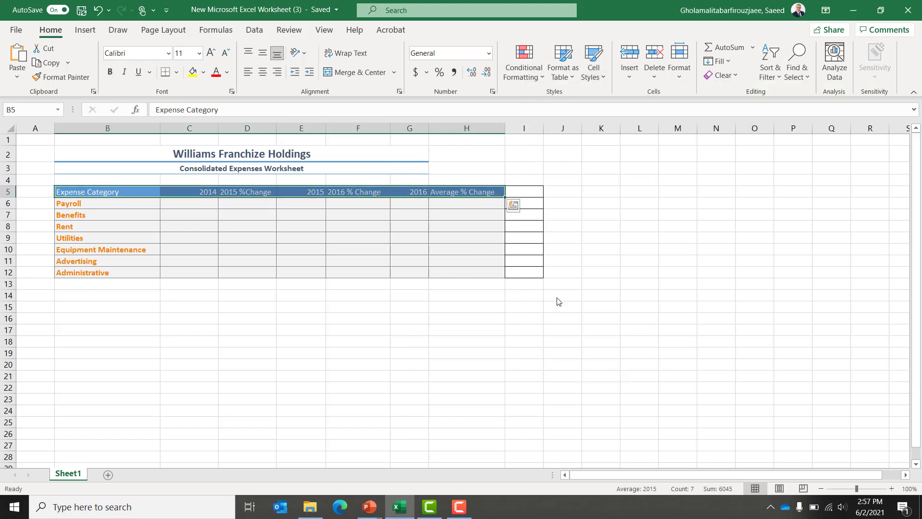
pyautogui.click(197, 238)
pyautogui.hotkey('ctrl', 'b')
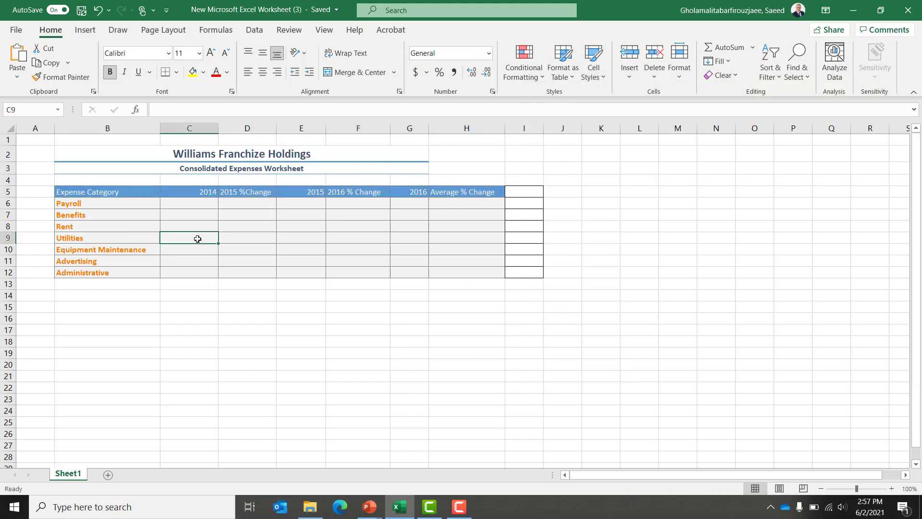
# Fill the 2014 column C6:C12 with the series 1 through 7
pyautogui.press('Down')
pyautogui.press('Up')
pyautogui.press('Up')
pyautogui.press('Up')
pyautogui.press('Up')
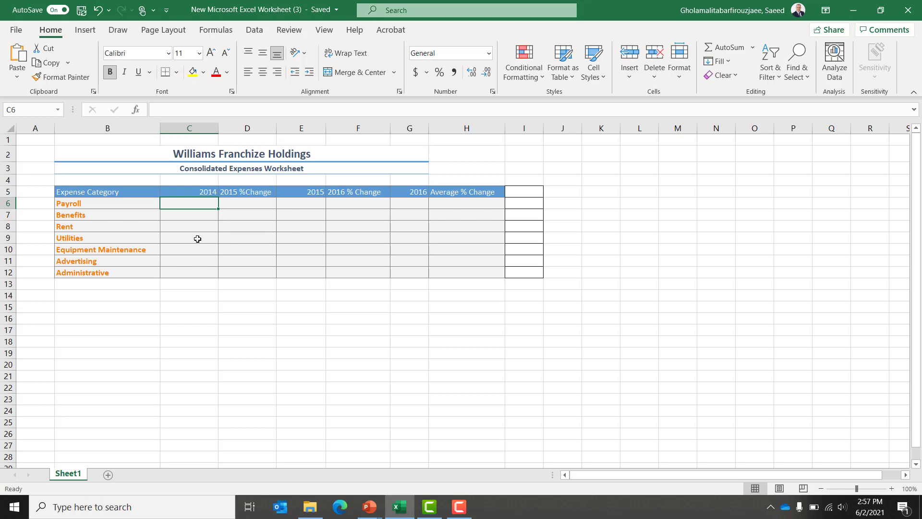
pyautogui.write('1')
pyautogui.press('Return')
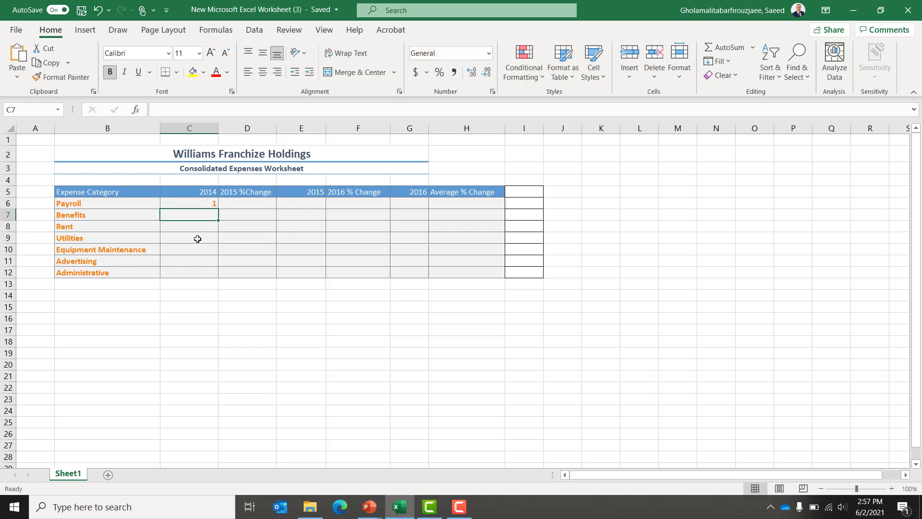
pyautogui.write('2')
pyautogui.press('Return')
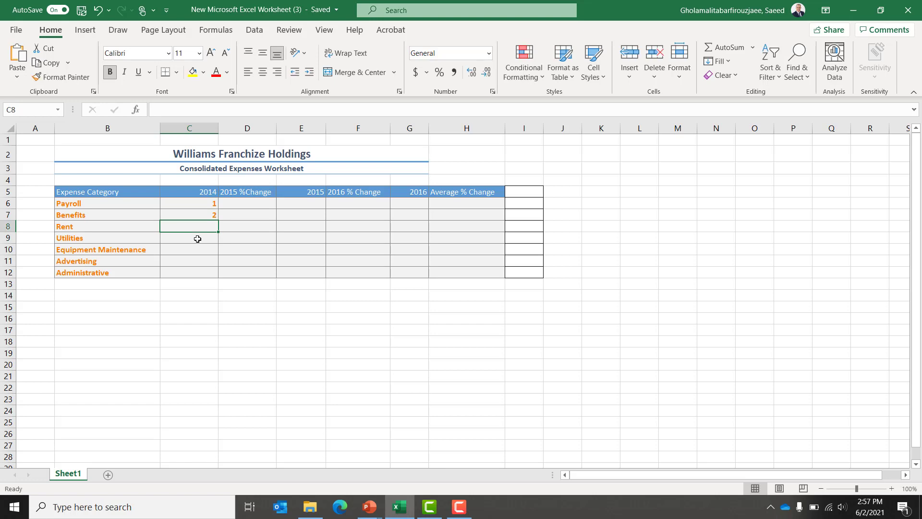
pyautogui.press('Up')
pyautogui.press('Up')
pyautogui.hotkey('shift', 'Down')
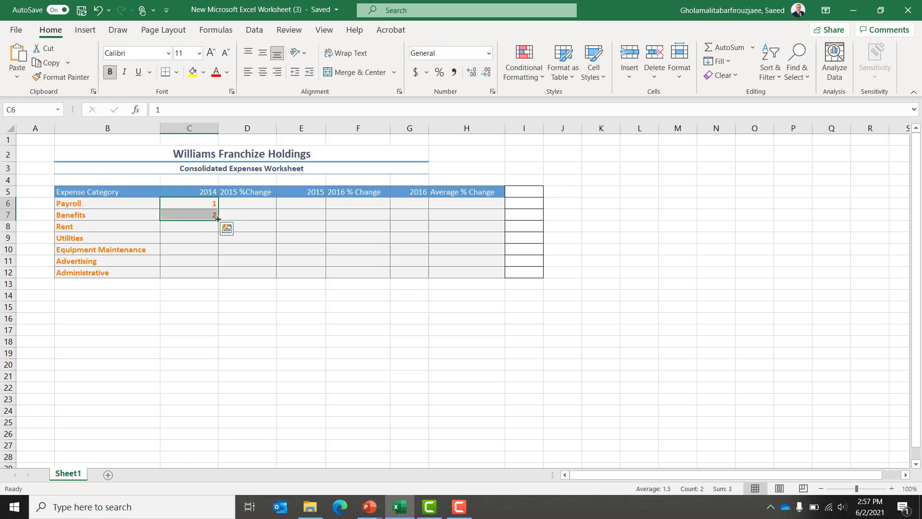
pyautogui.moveTo(218, 219); pyautogui.dragTo(182, 277)
# Fill the 2015 %Change column D6:D12 with the series 2, 4 … 14
pyautogui.press('Up')
pyautogui.press('Down')
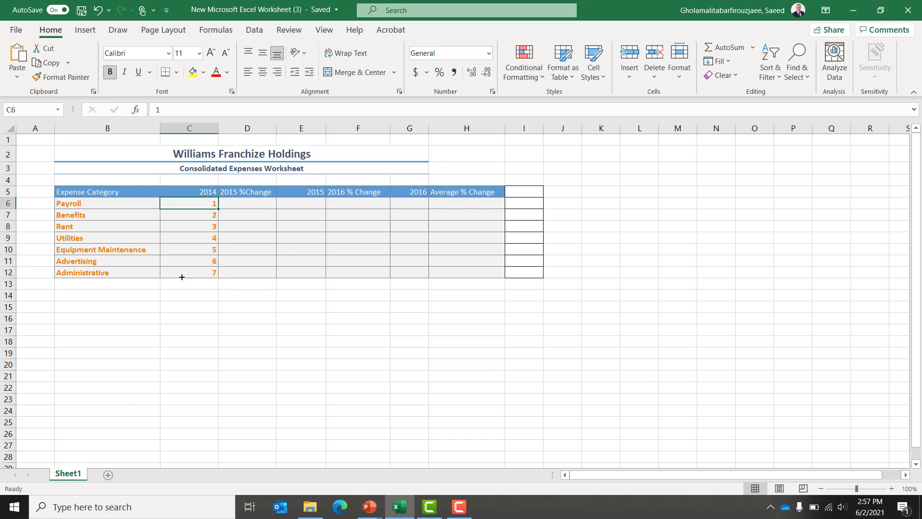
pyautogui.press('Right')
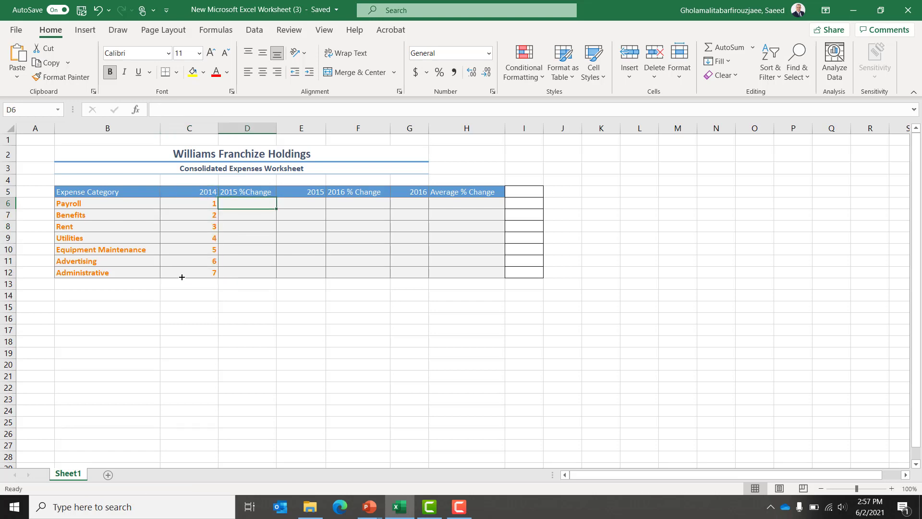
pyautogui.write('2')
pyautogui.press('Return')
pyautogui.write('4')
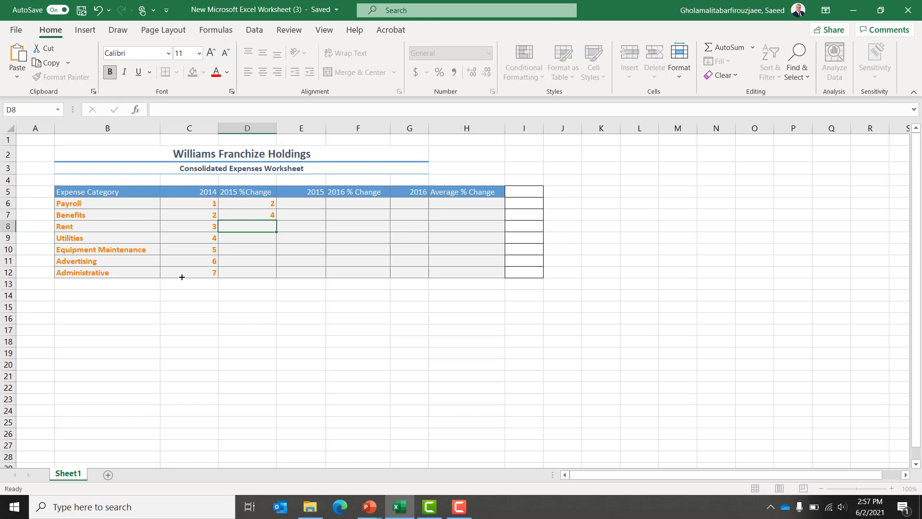
pyautogui.press('Return')
pyautogui.press('Up')
pyautogui.moveTo(263, 204); pyautogui.dragTo(269, 216)
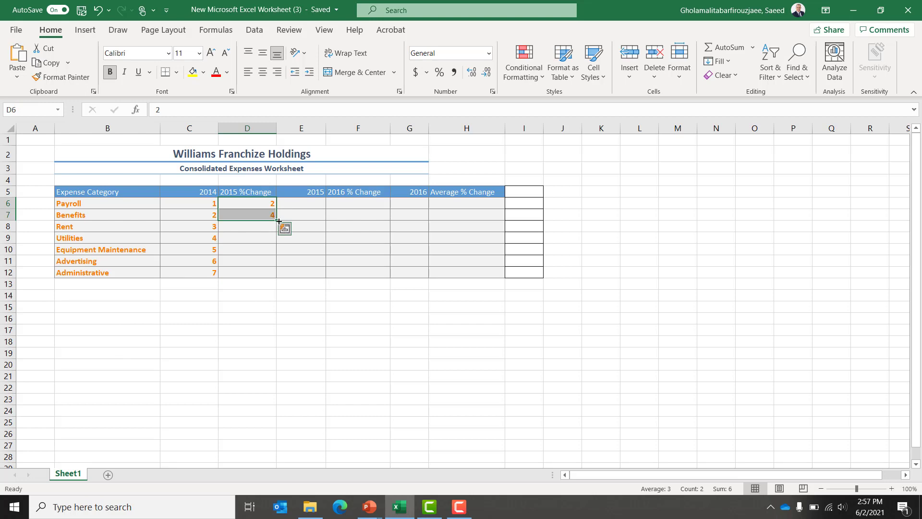
pyautogui.moveTo(276, 222); pyautogui.dragTo(281, 276)
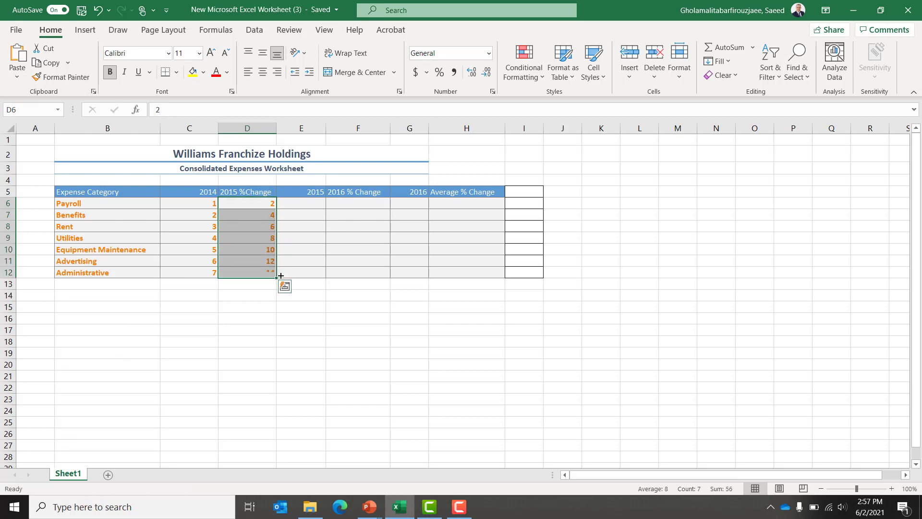
pyautogui.click(291, 204)
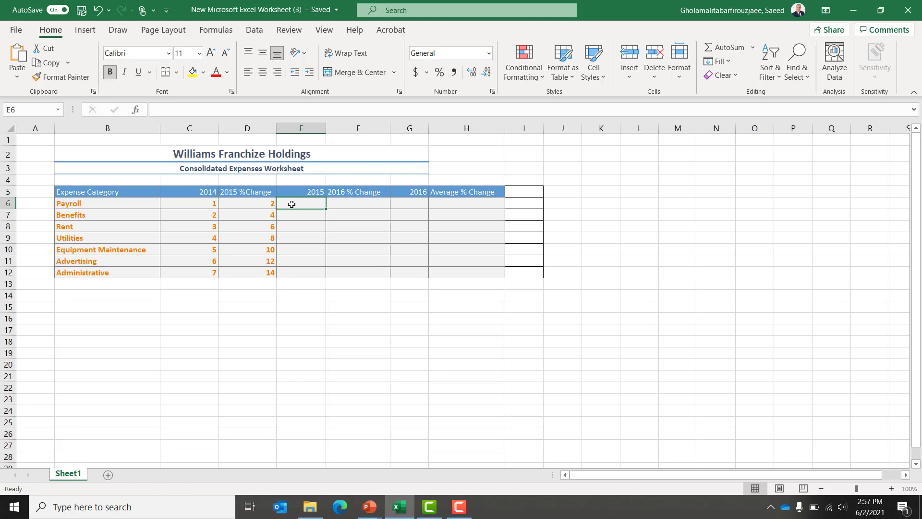
# Type the ROUND formula for C6+C6*D6 to 2 digits into cell E6
pyautogui.write('=')
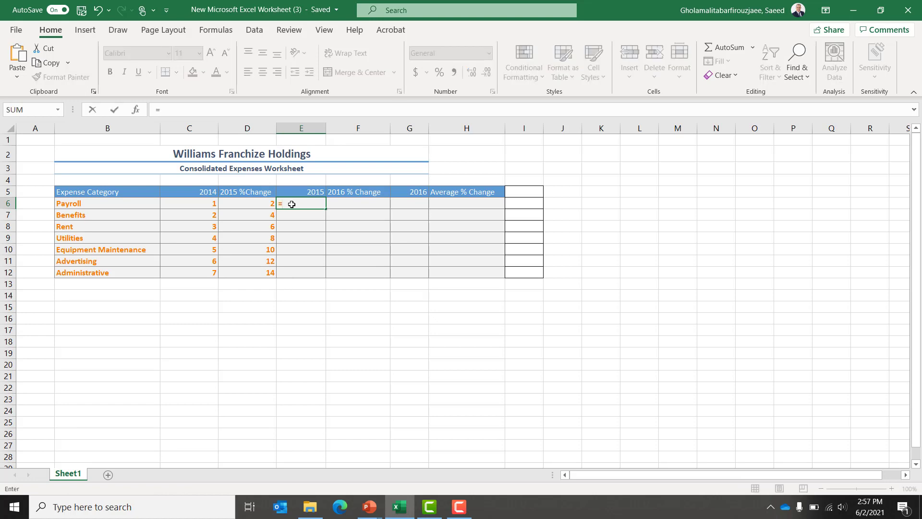
pyautogui.write('round')
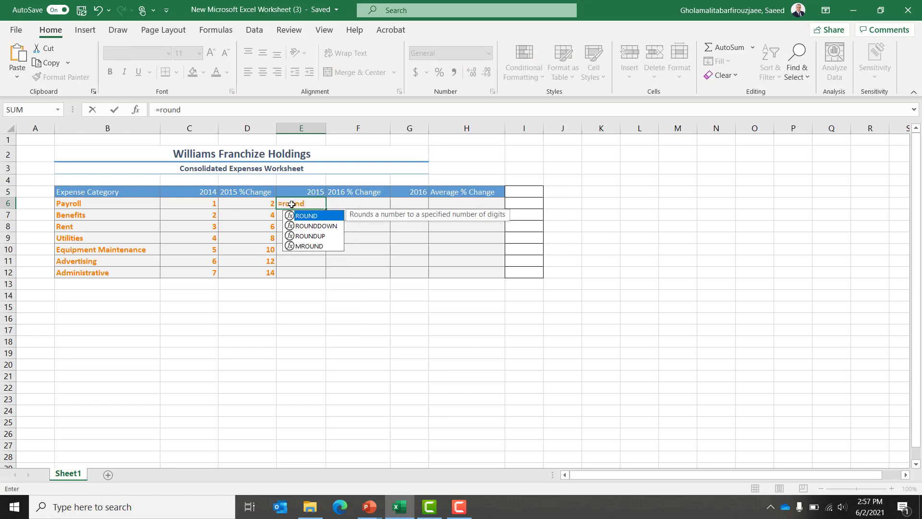
pyautogui.press('Tab')
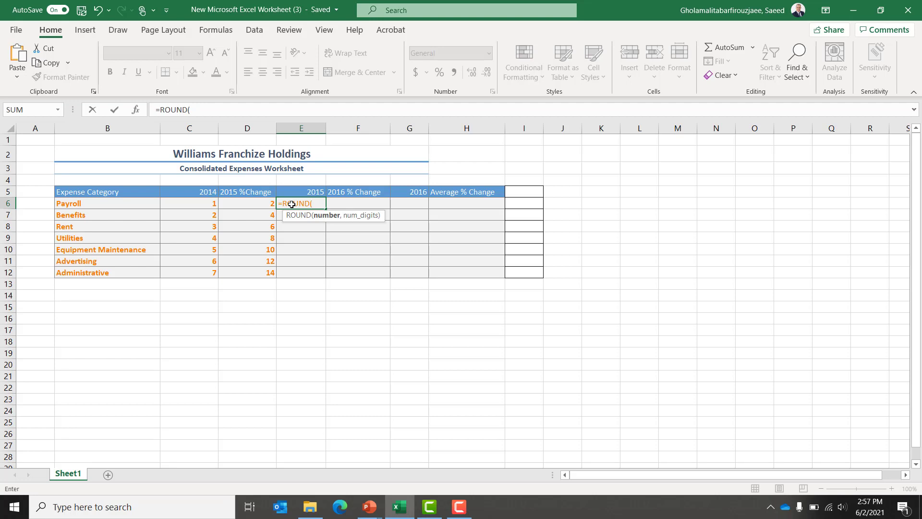
pyautogui.write('c5')
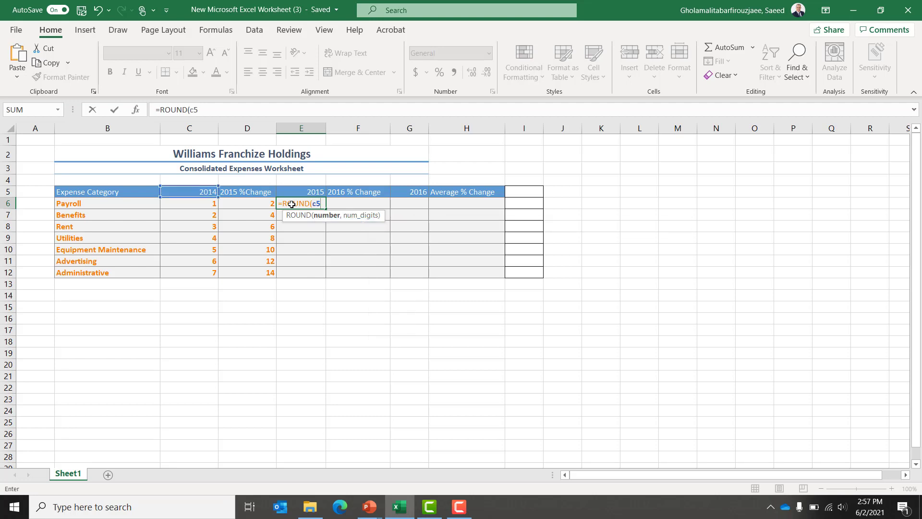
pyautogui.press('BackSpace')
pyautogui.write('6+')
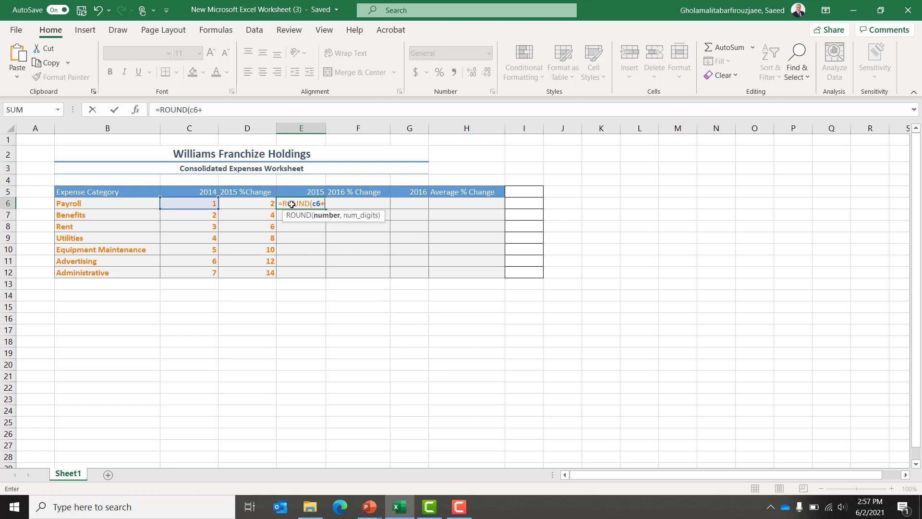
pyautogui.write('c6')
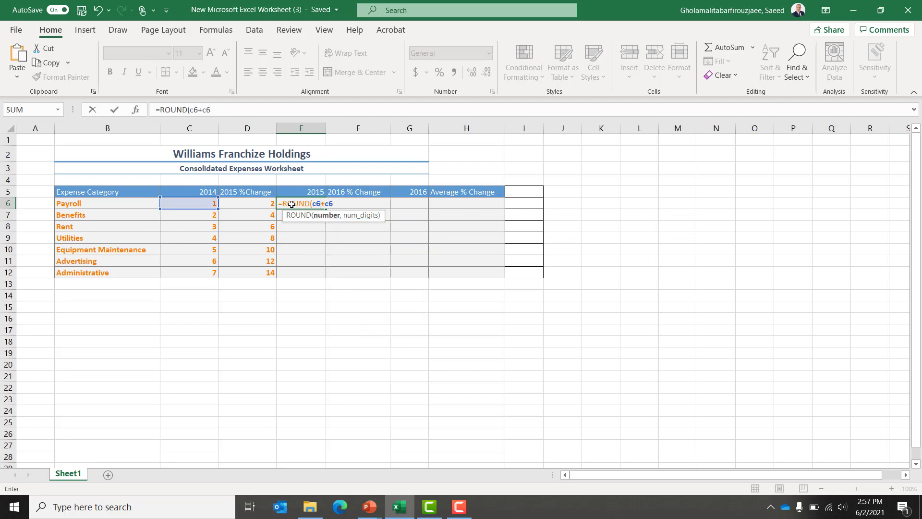
pyautogui.write('*d6')
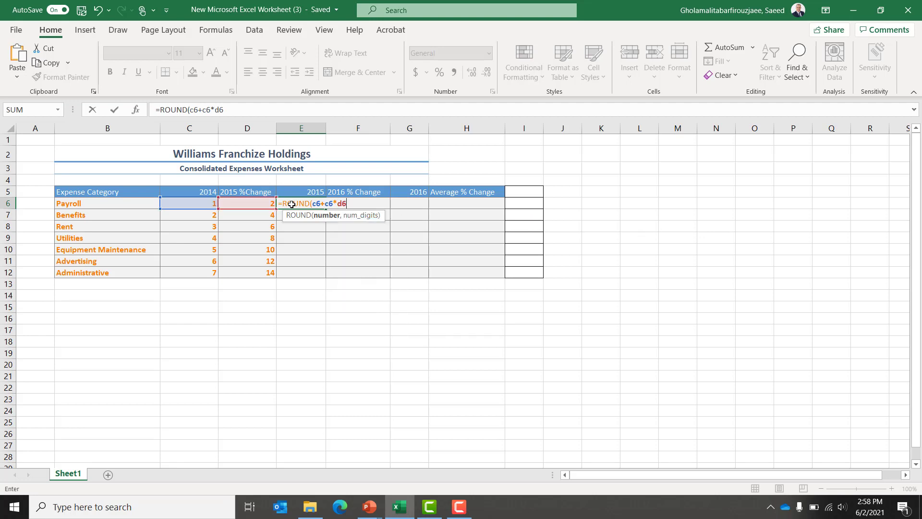
pyautogui.write(',2')
# Finish the E6 ROUND formula and cancel the half-started formula in E7
pyautogui.write(')')
pyautogui.press('Return')
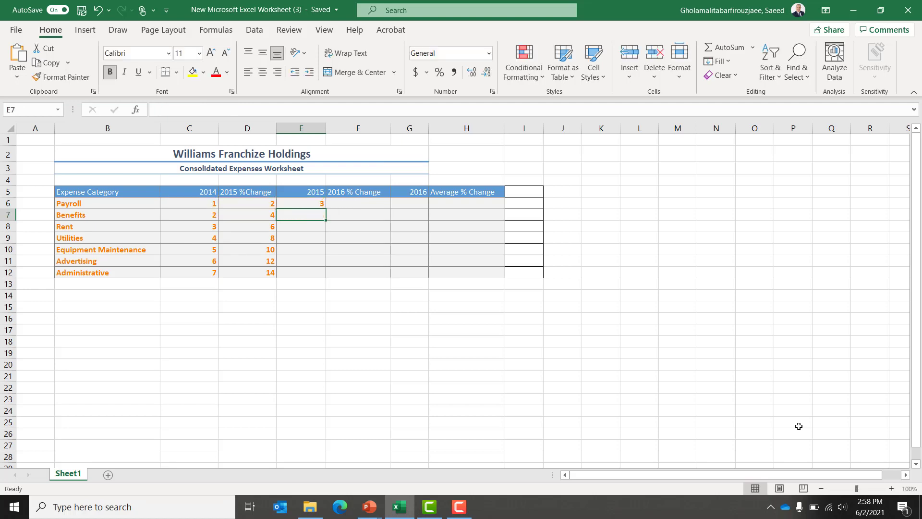
pyautogui.write('=r')
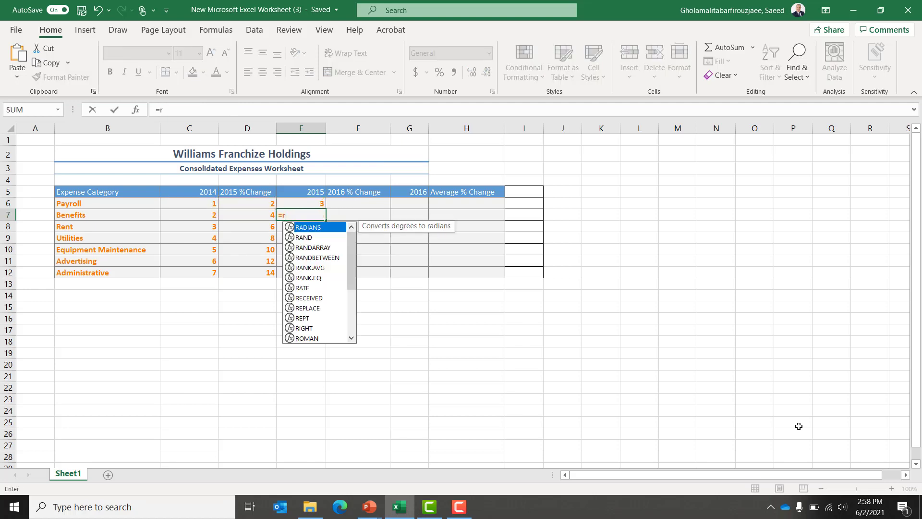
pyautogui.write('ou')
pyautogui.press('Tab')
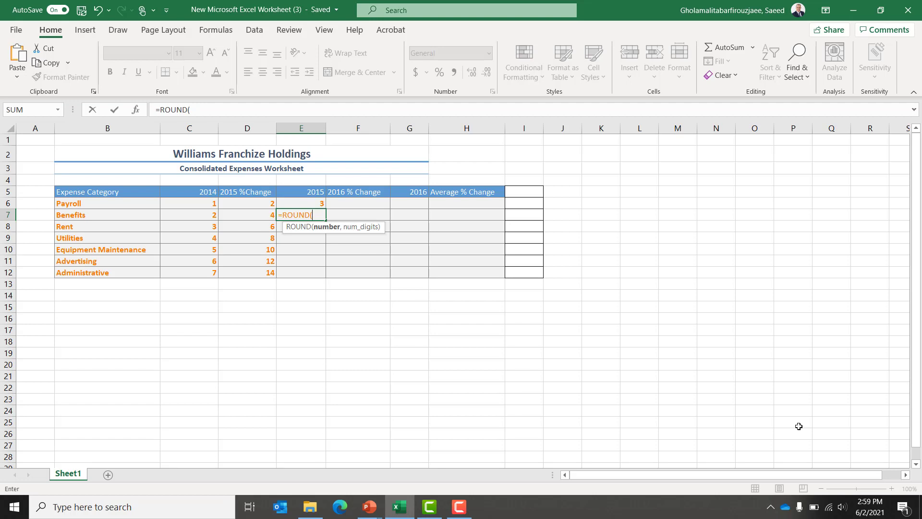
pyautogui.press('BackSpace')
pyautogui.press('BackSpace')
pyautogui.press('BackSpace')
pyautogui.press('BackSpace')
pyautogui.press('BackSpace')
pyautogui.press('BackSpace')
pyautogui.press('BackSpace')
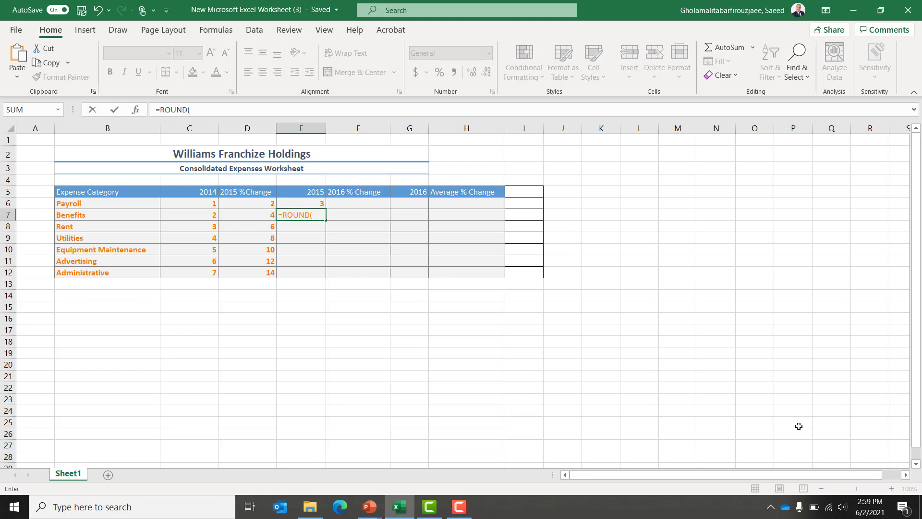
pyautogui.press('Escape')
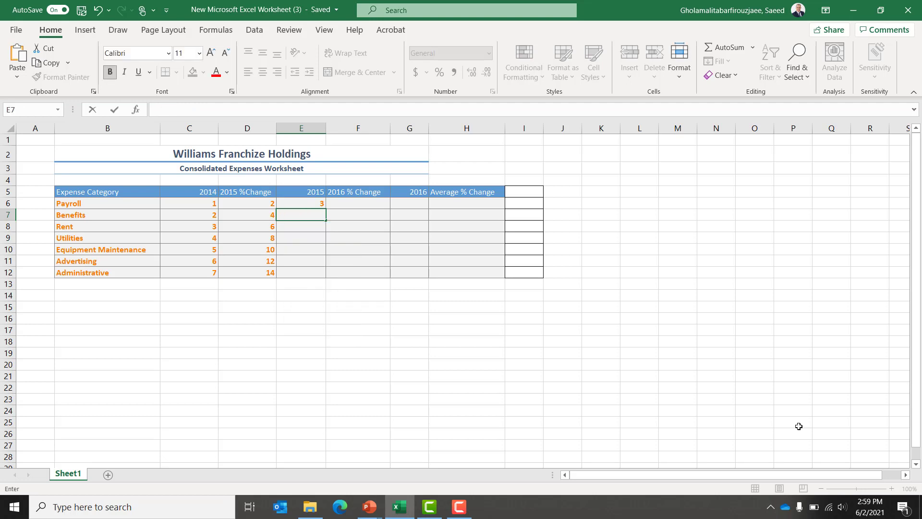
pyautogui.press('Up')
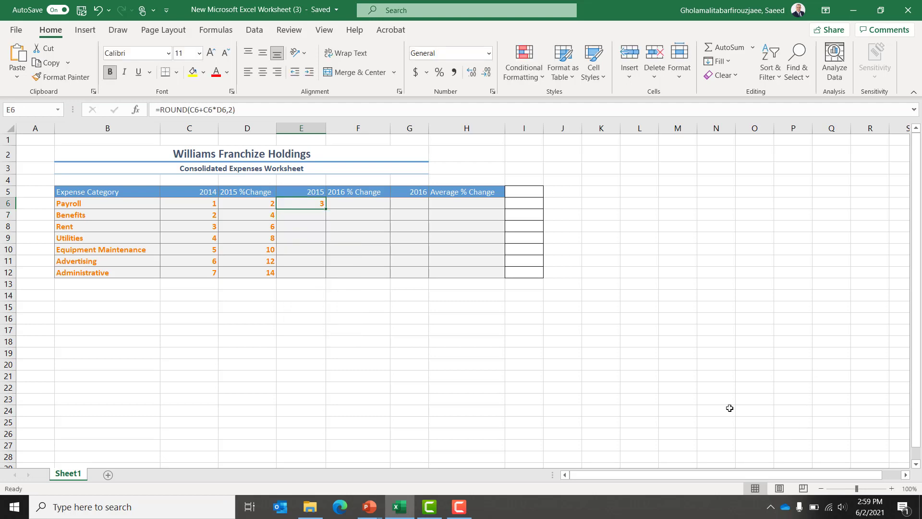
# Copy the E6 ROUND formula down to E12, giving 10, 21, 36, 55, 78 and 105
pyautogui.click(324, 213)
pyautogui.keyDown('shift'); pyautogui.click(324, 271); pyautogui.keyUp('shift')
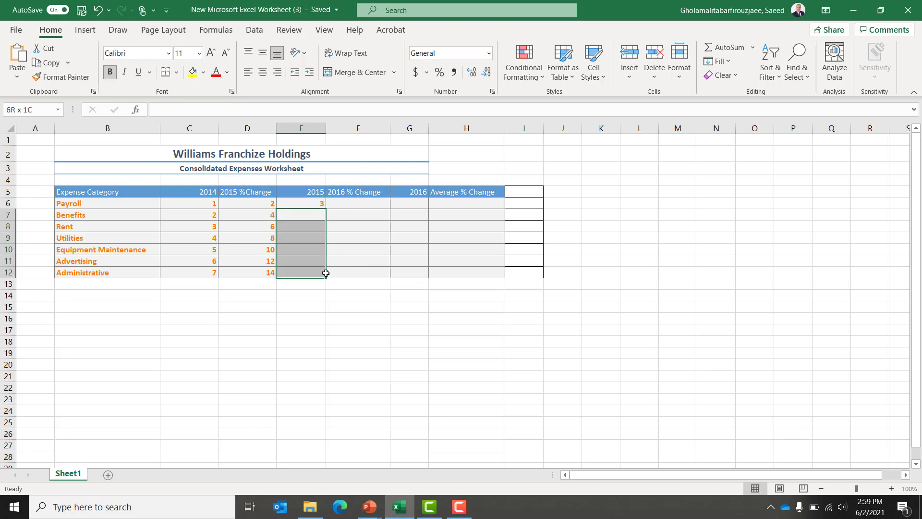
pyautogui.click(316, 204)
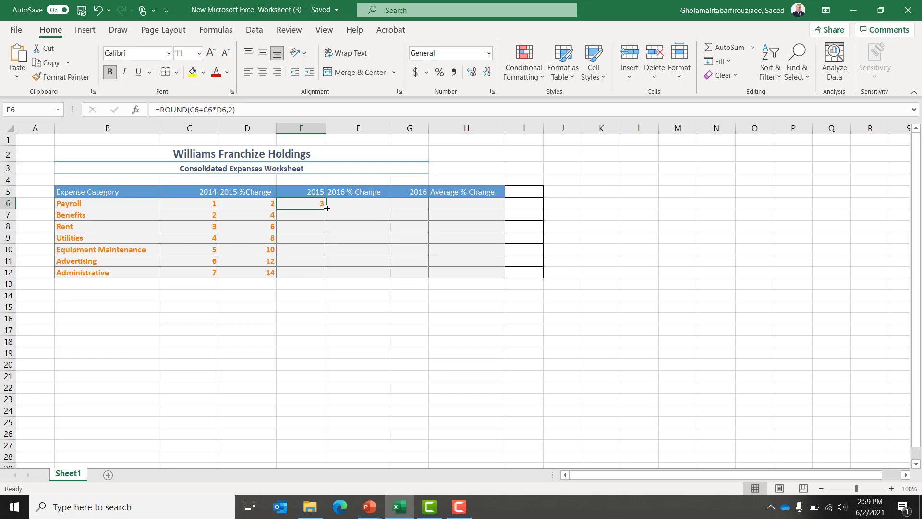
pyautogui.click(330, 212)
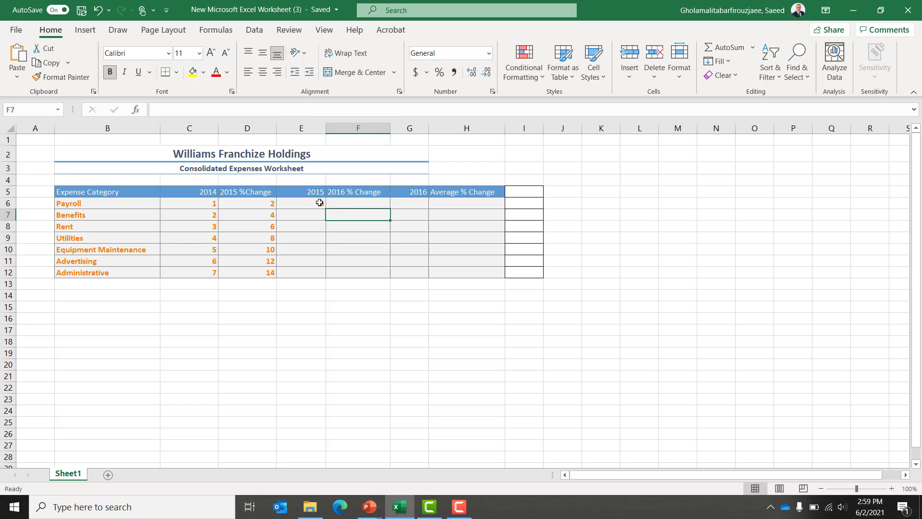
pyautogui.click(320, 202)
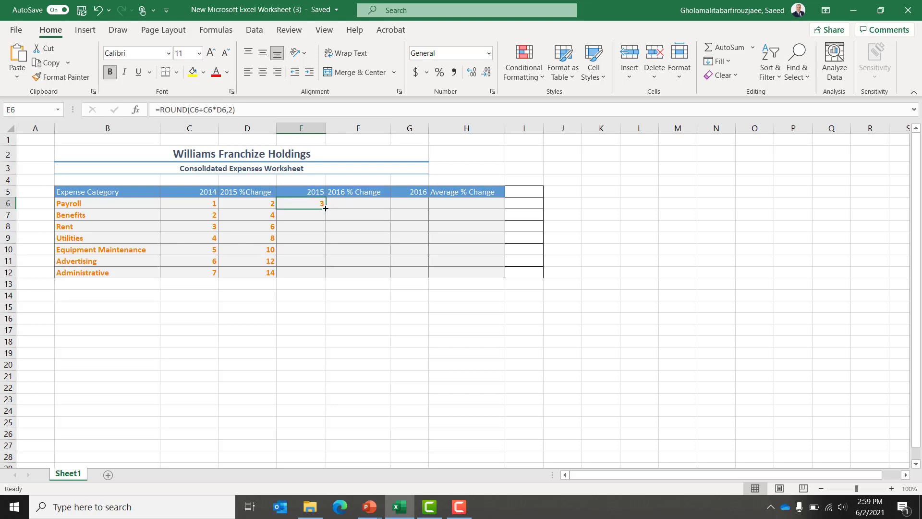
pyautogui.moveTo(326, 208); pyautogui.dragTo(326, 277)
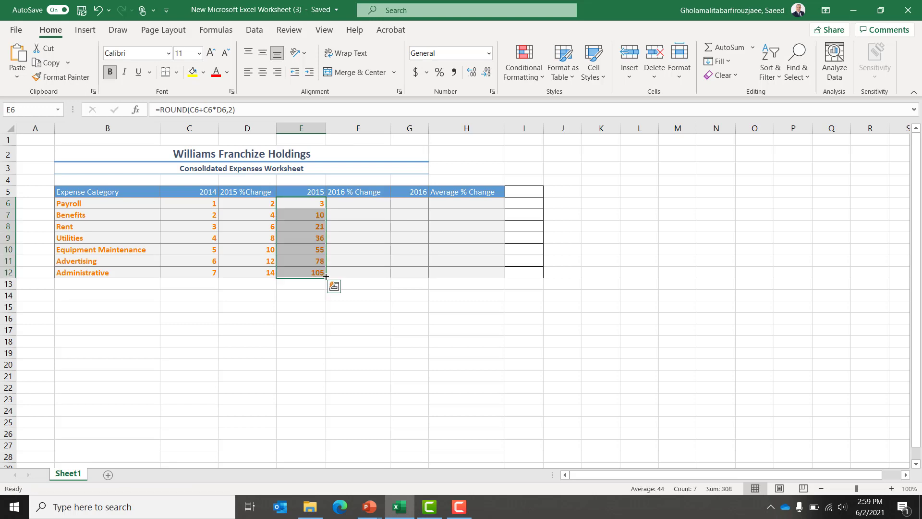
pyautogui.press('Right')
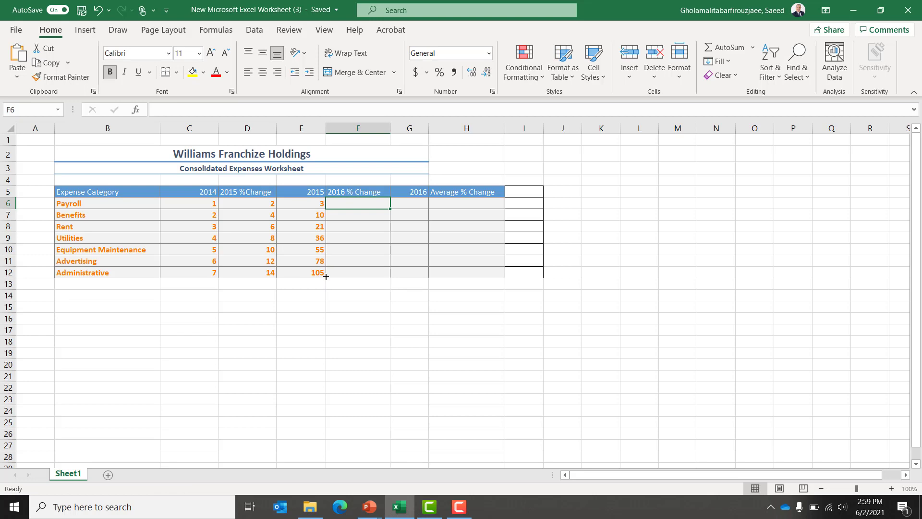
# Fill the 2016 % Change column F6:F12 with the series 2, 4, 6 through 14
pyautogui.write('2')
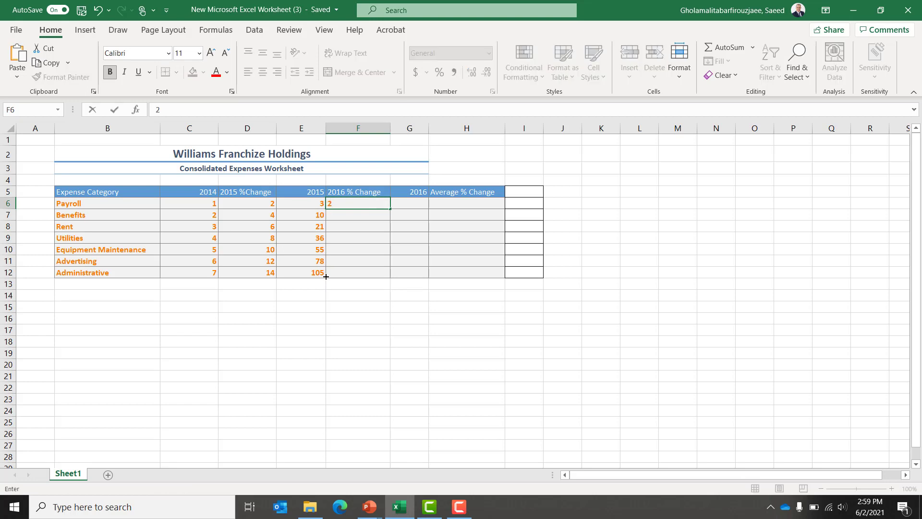
pyautogui.press('Return')
pyautogui.write('4')
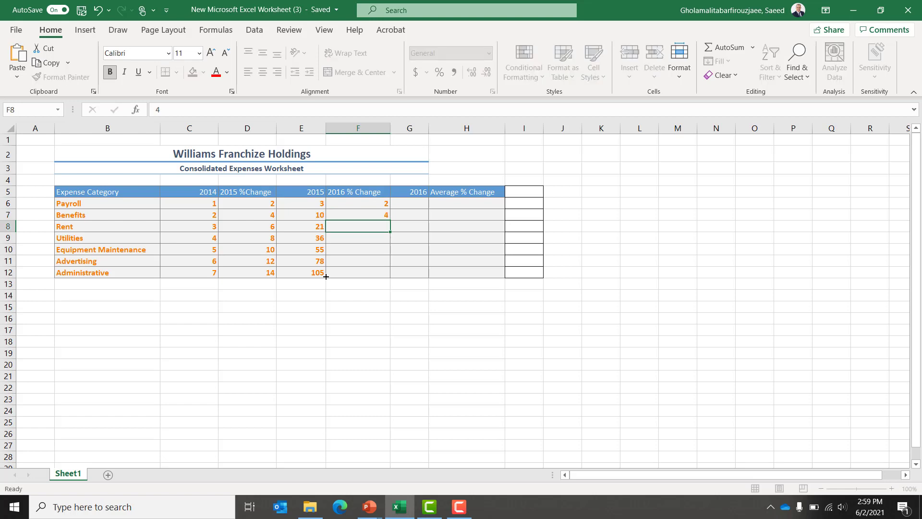
pyautogui.press('Return')
pyautogui.press('Up')
pyautogui.hotkey('shift', 'Down')
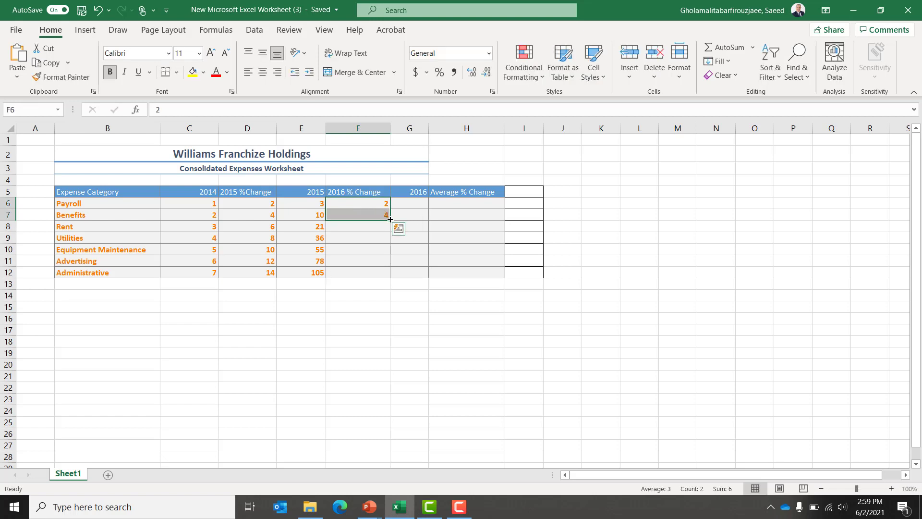
pyautogui.moveTo(391, 219); pyautogui.dragTo(394, 274)
pyautogui.press('Up')
pyautogui.press('Down')
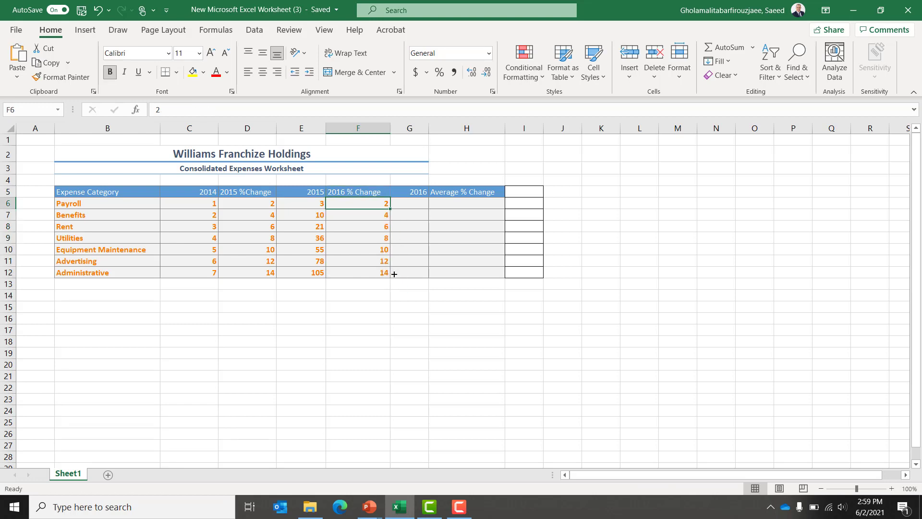
pyautogui.press('Right')
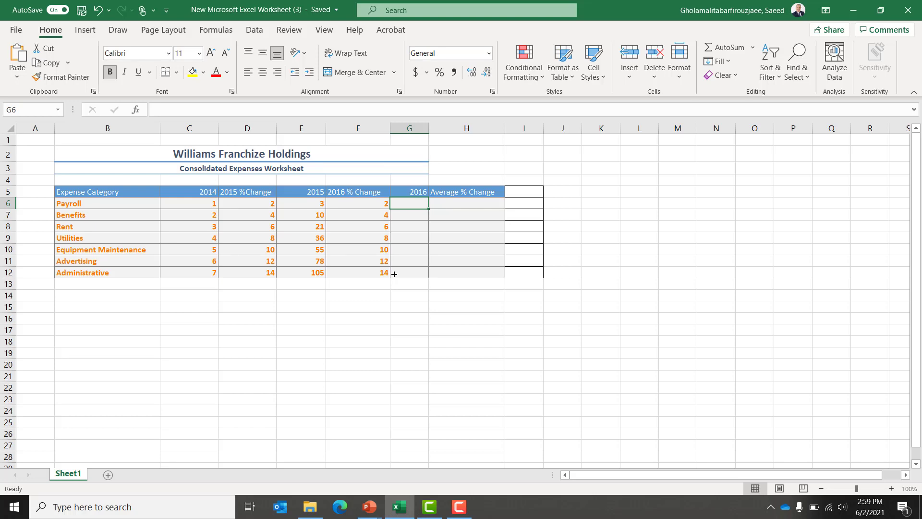
# Enter =ROUND(E6+E6*F6,2) in G6 and copy it down to G12
pyautogui.write('=round')
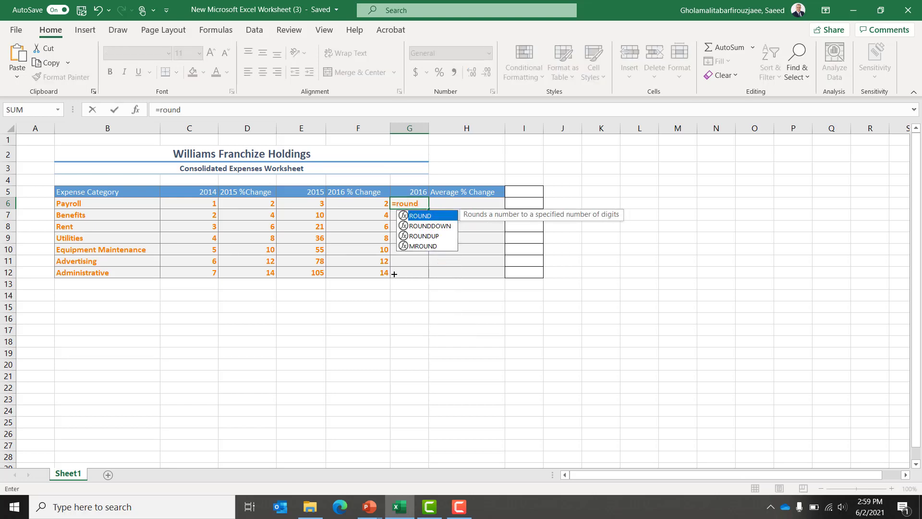
pyautogui.press('Tab')
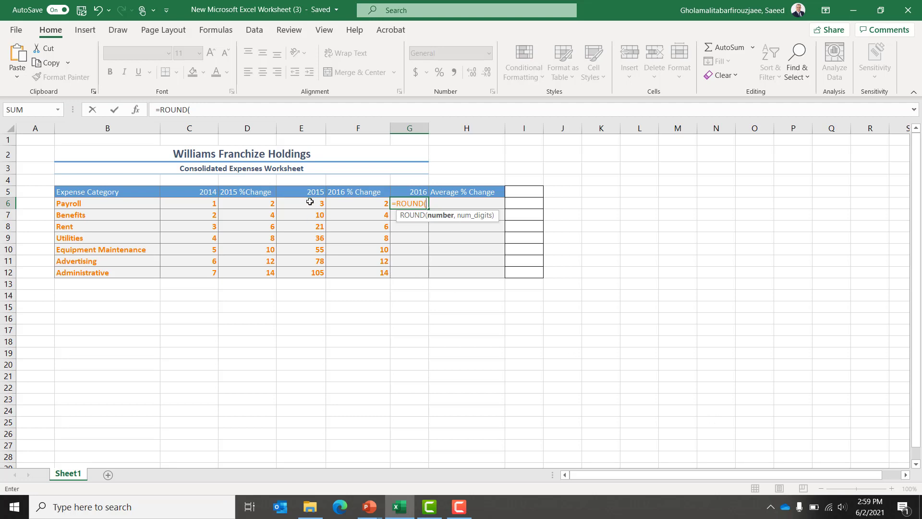
pyautogui.write('e6')
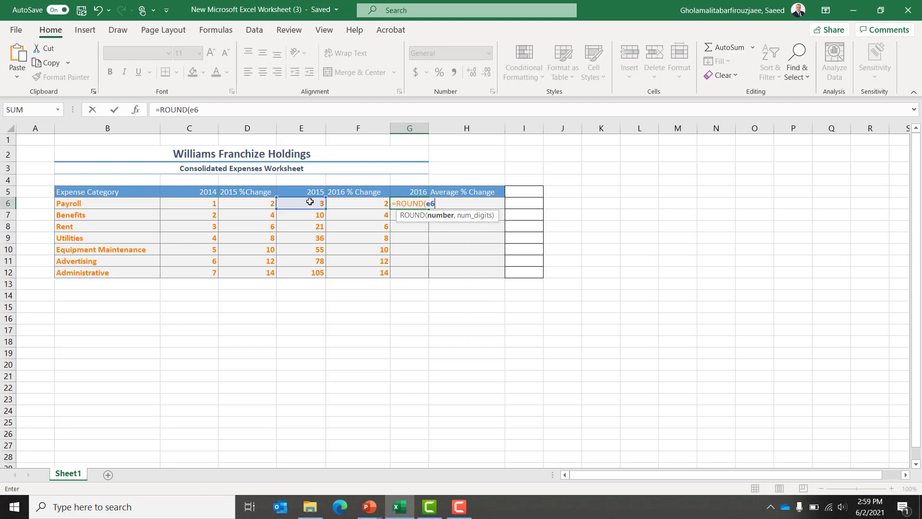
pyautogui.write('+e6*')
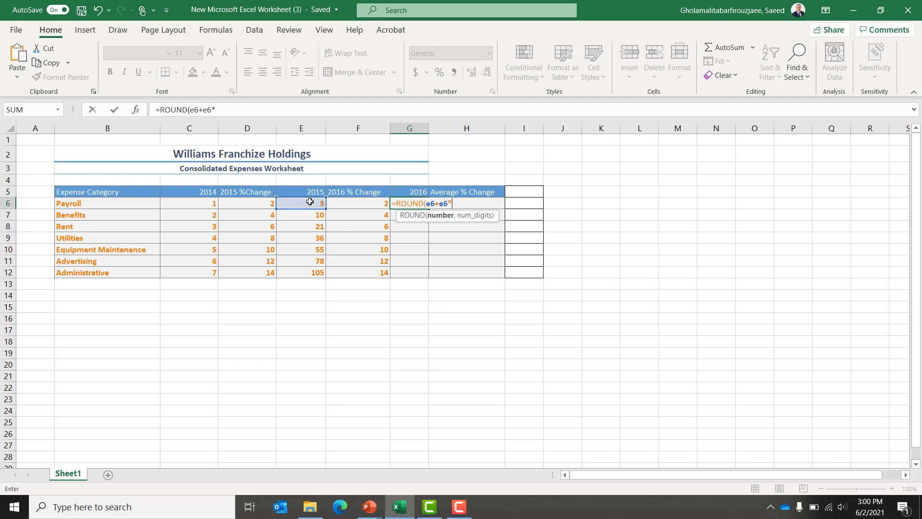
pyautogui.write('f6')
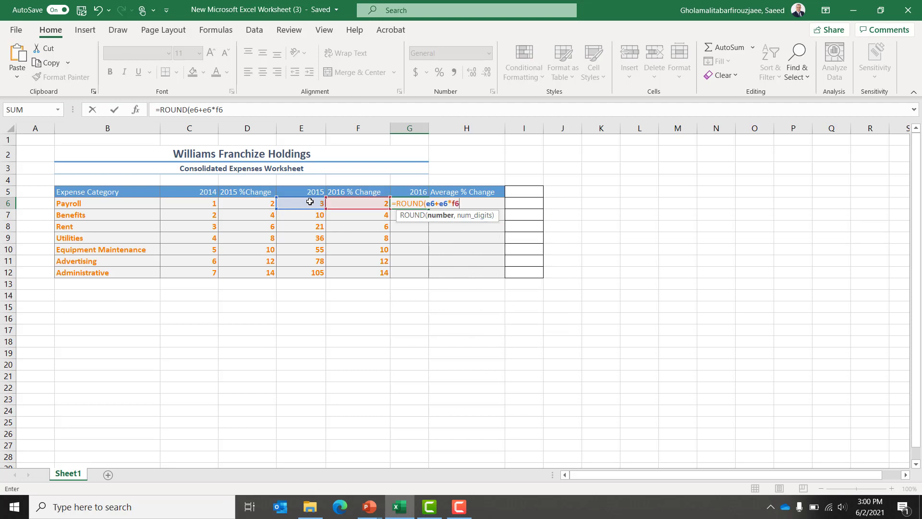
pyautogui.write(',2')
pyautogui.write(')')
pyautogui.press('Return')
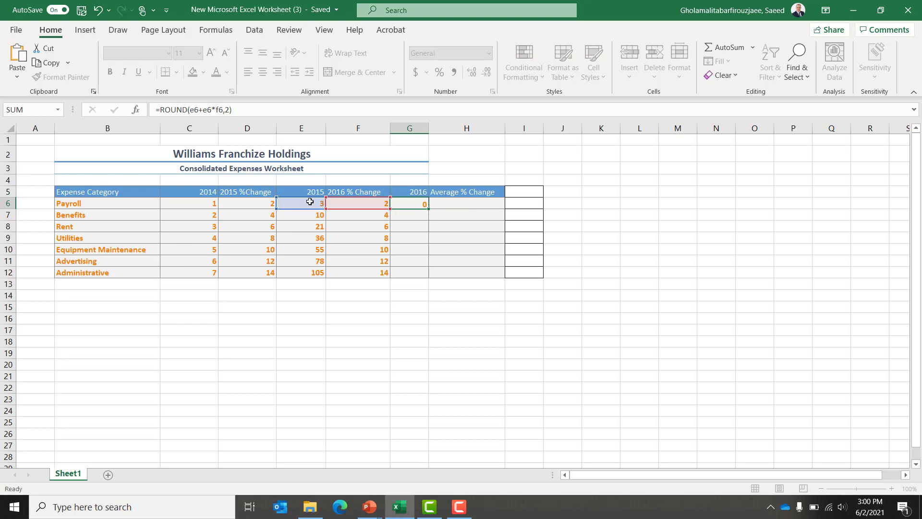
pyautogui.press('Up')
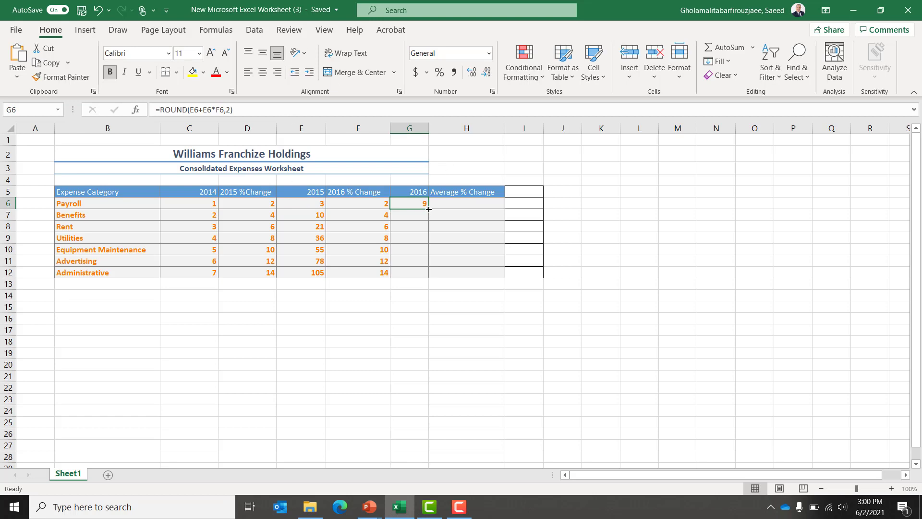
pyautogui.moveTo(428, 209); pyautogui.dragTo(427, 276)
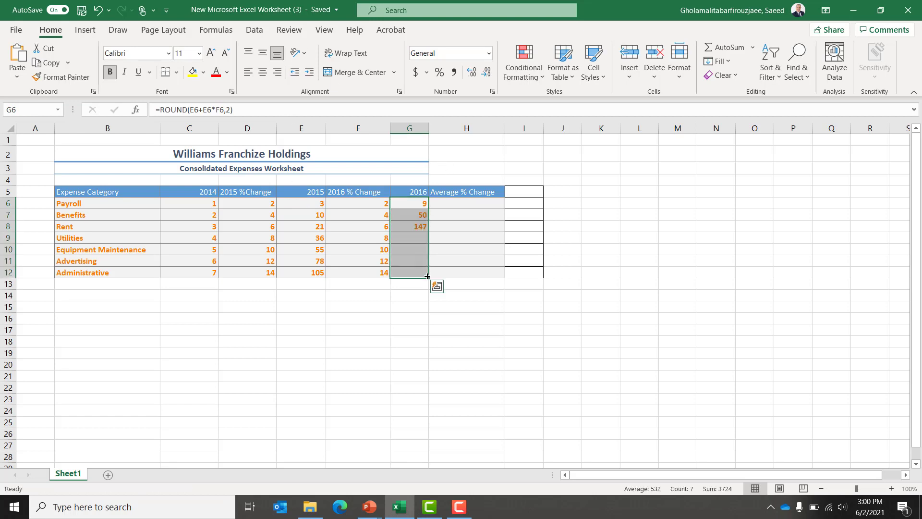
pyautogui.click(453, 202)
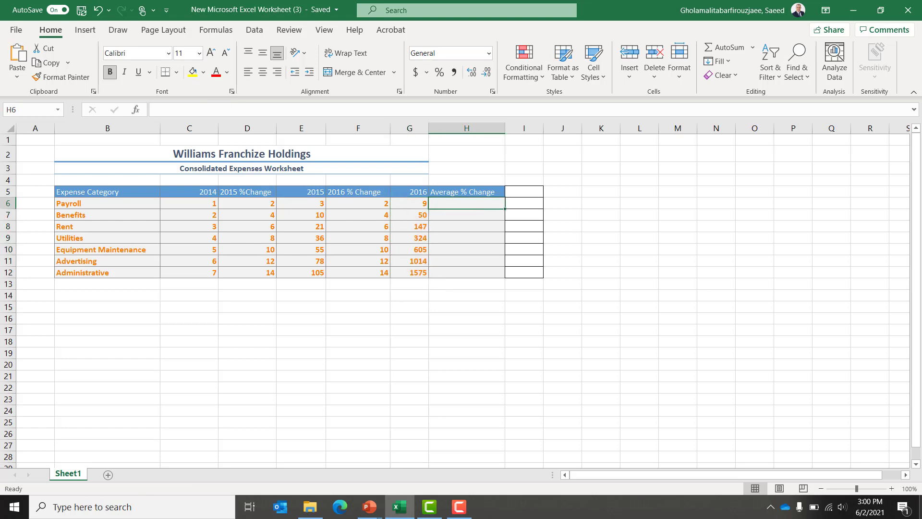
# Enter =SUM((D6+F6)/2) in H6 and copy it down to H12
pyautogui.write('=sum')
pyautogui.press('Tab')
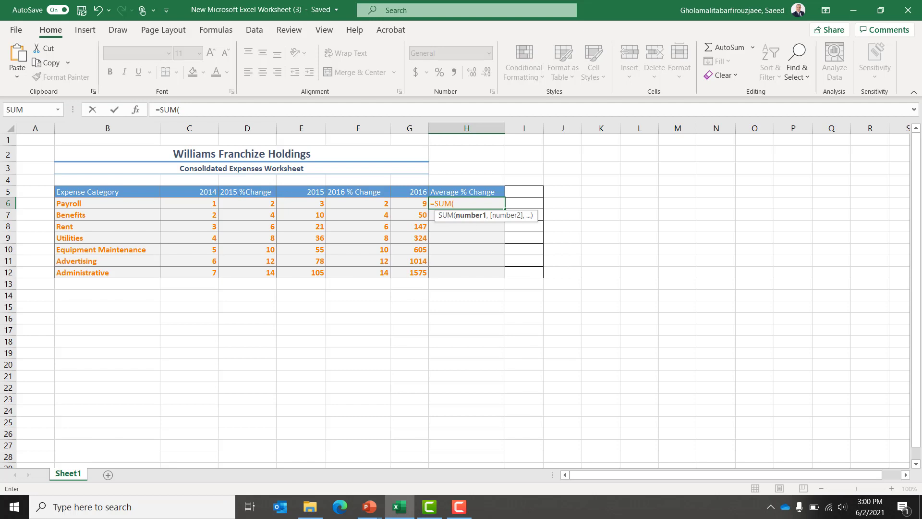
pyautogui.press('BackSpace')
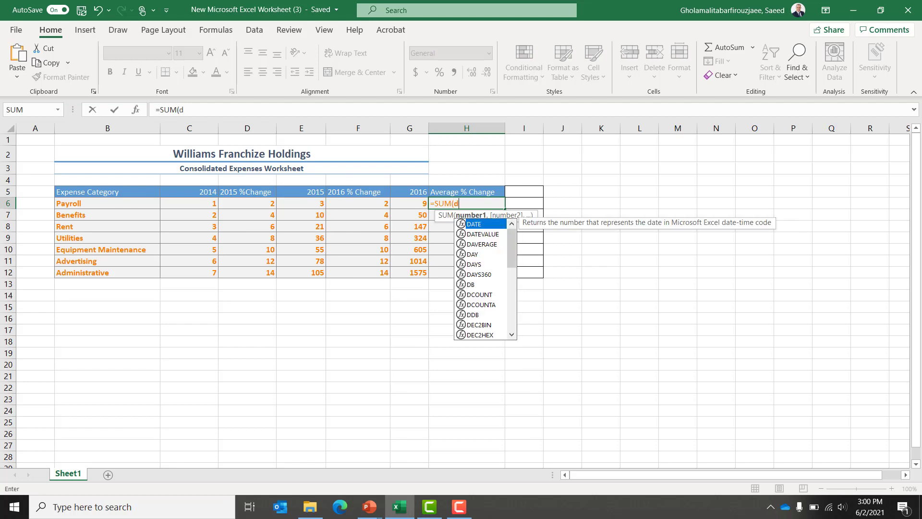
pyautogui.write('(')
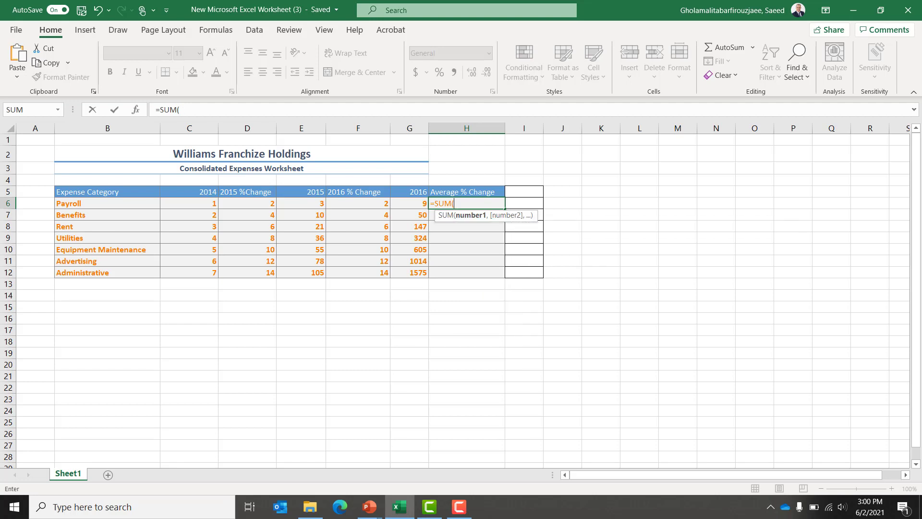
pyautogui.write('(d6+')
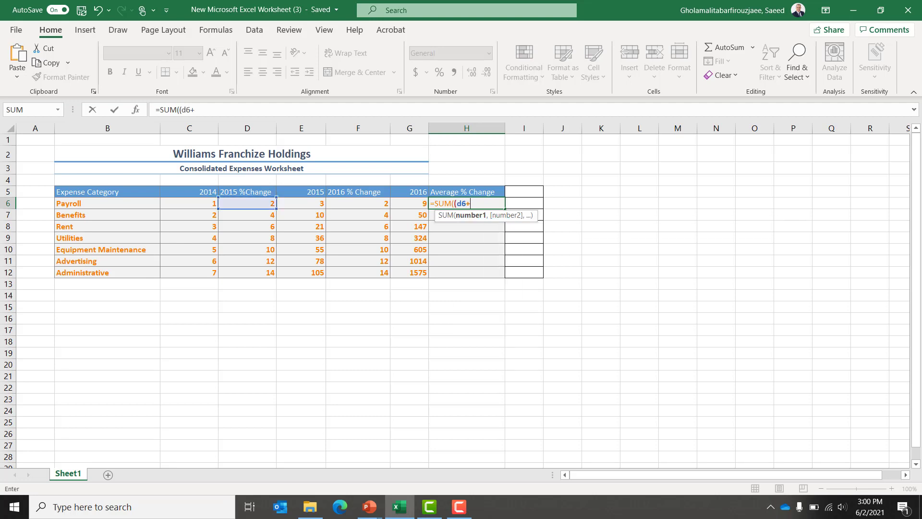
pyautogui.write('f6')
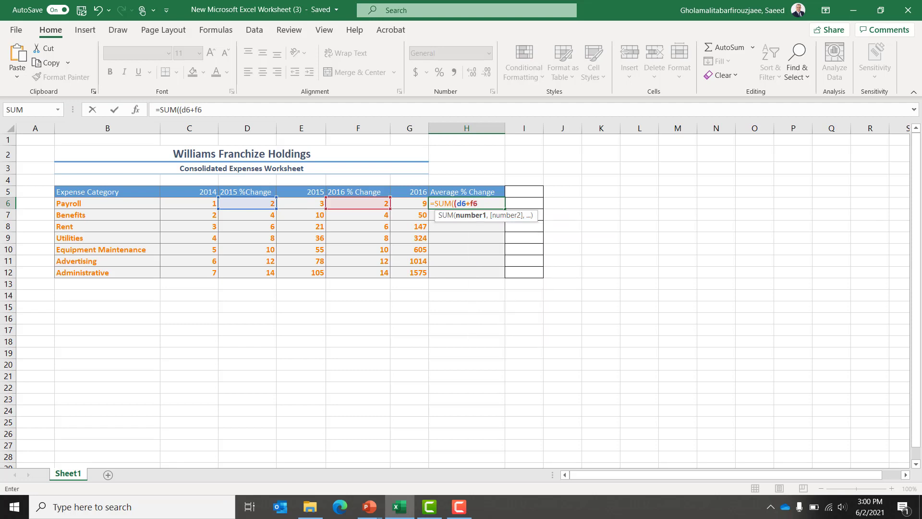
pyautogui.write(')')
pyautogui.write('/2)')
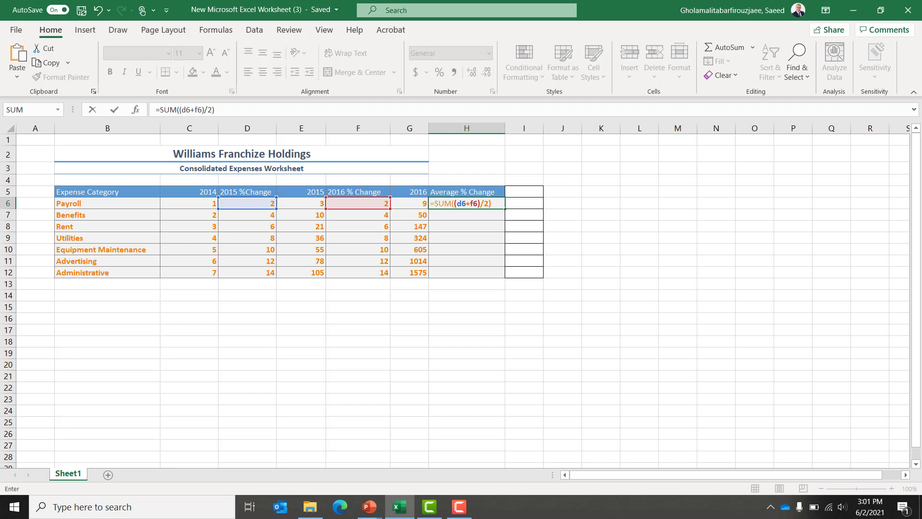
pyautogui.press('Return')
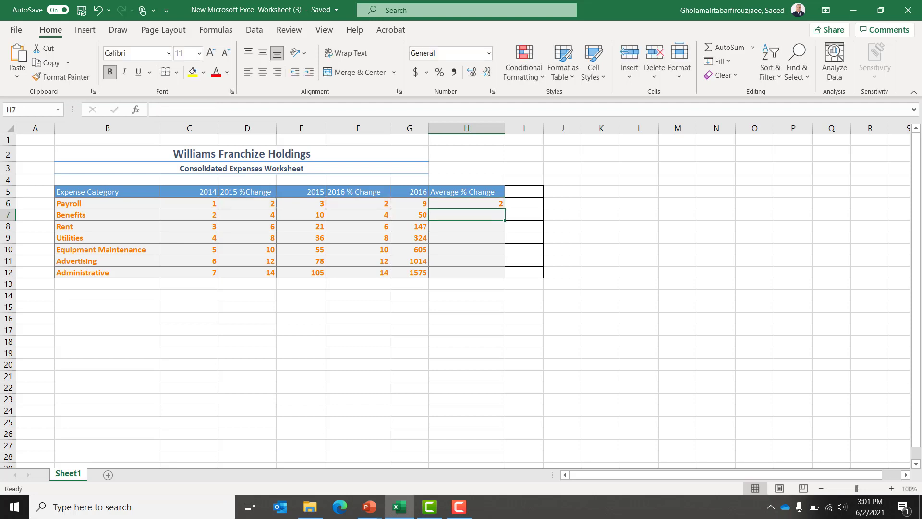
pyautogui.click(466, 203)
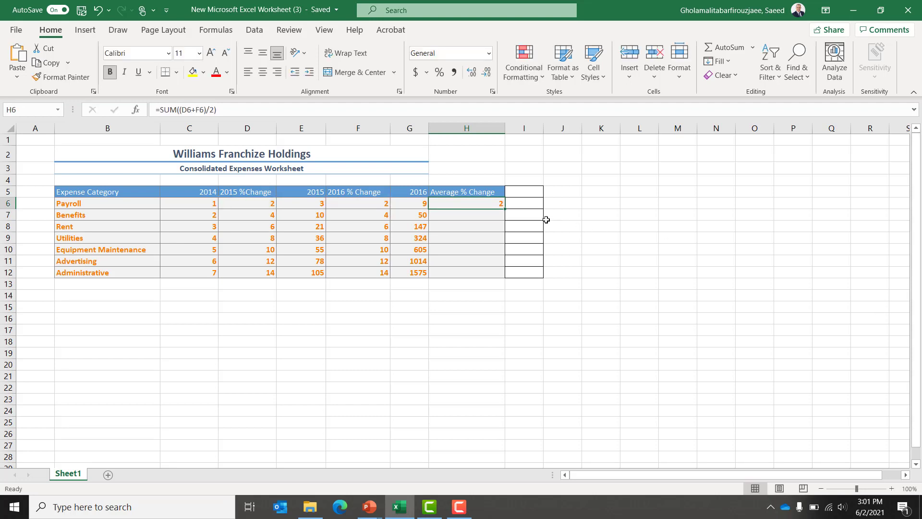
pyautogui.moveTo(504, 214); pyautogui.dragTo(506, 226)
pyautogui.click(496, 205)
pyautogui.moveTo(504, 207); pyautogui.dragTo(503, 275)
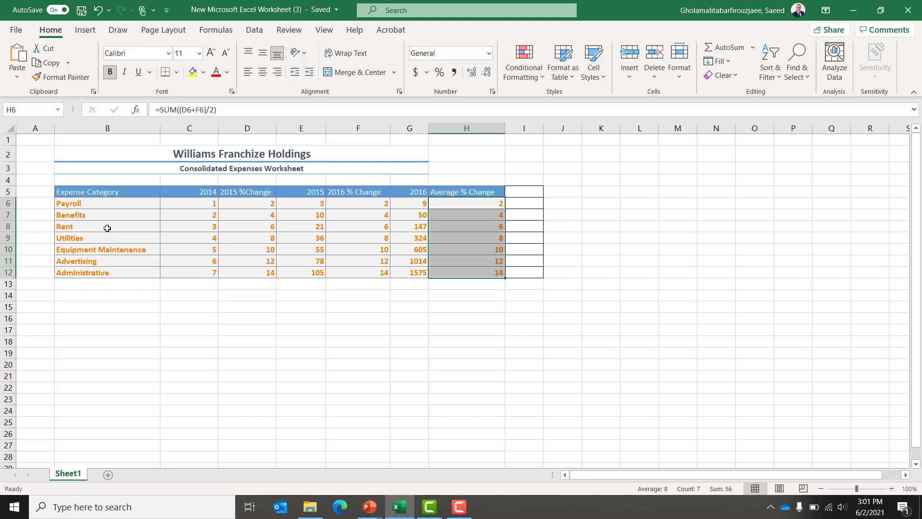
pyautogui.click(164, 230)
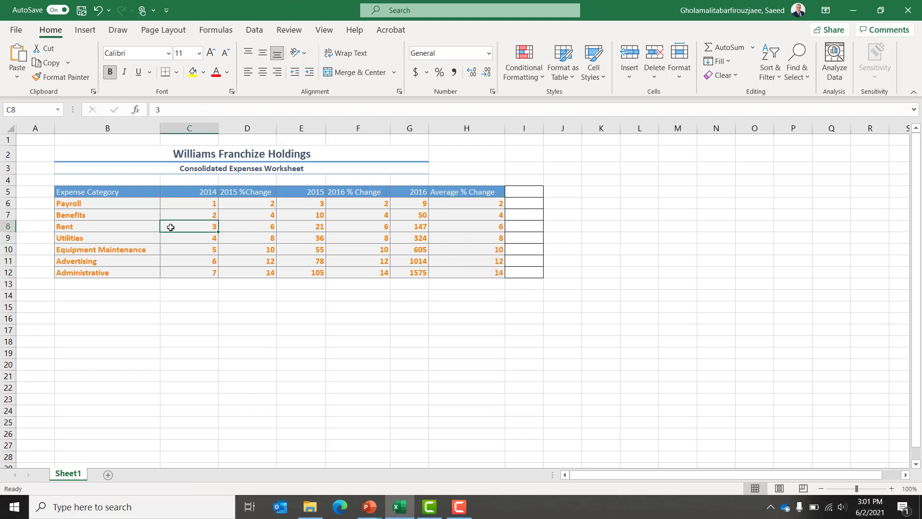
# Format the C, E and G year amounts (rows 6-12) as Currency with 2 decimals
pyautogui.click(194, 202)
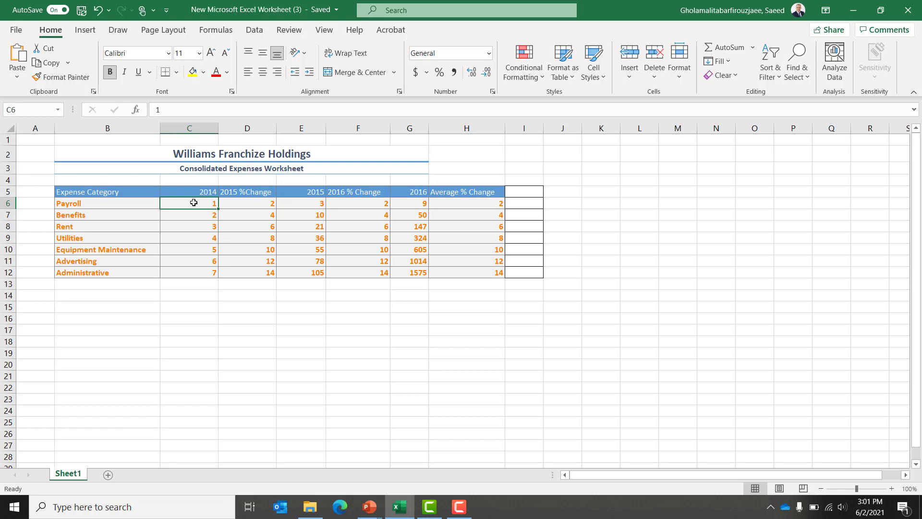
pyautogui.hotkey('shift', 'Down')
pyautogui.hotkey('shift', 'Down')
pyautogui.hotkey('shift', 'Down')
pyautogui.hotkey('shift', 'Down')
pyautogui.hotkey('shift', 'Down')
pyautogui.hotkey('shift', 'Down')
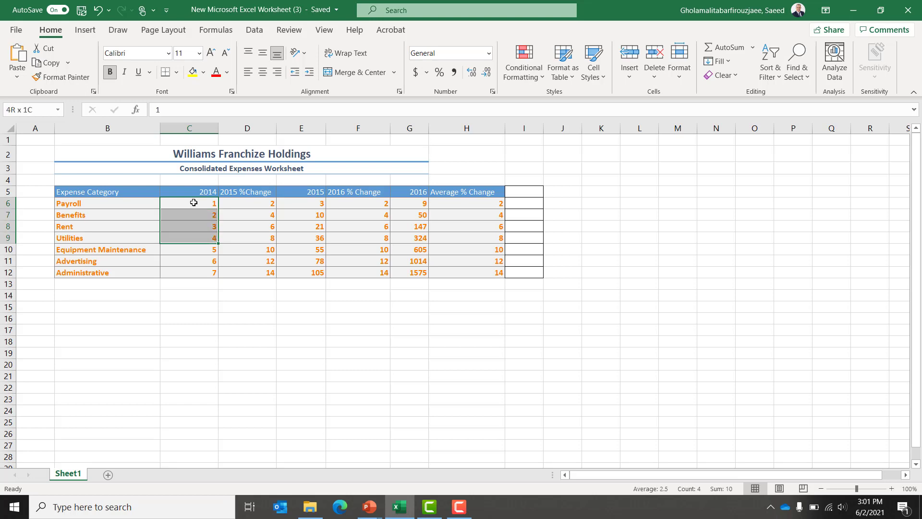
pyautogui.keyDown('ctrl'); pyautogui.click(311, 202); pyautogui.keyUp('ctrl')
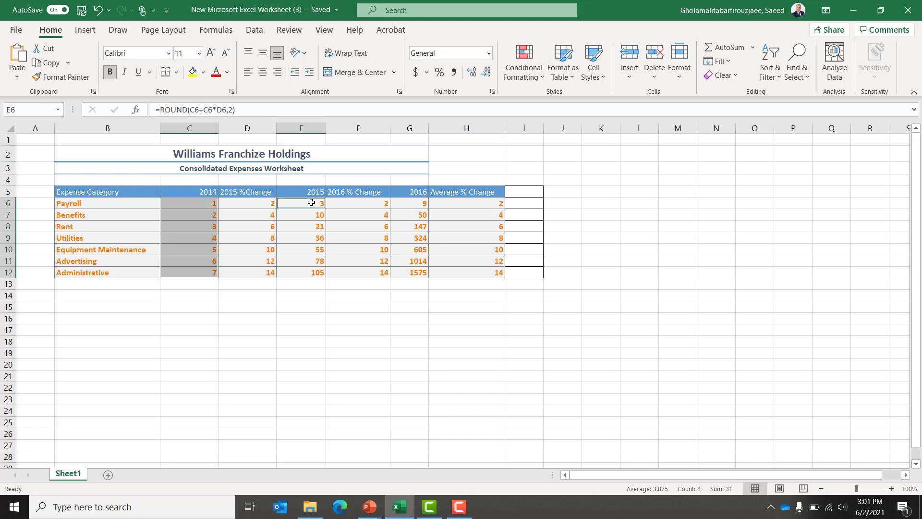
pyautogui.hotkey('ctrl', 'shift', 'Down')
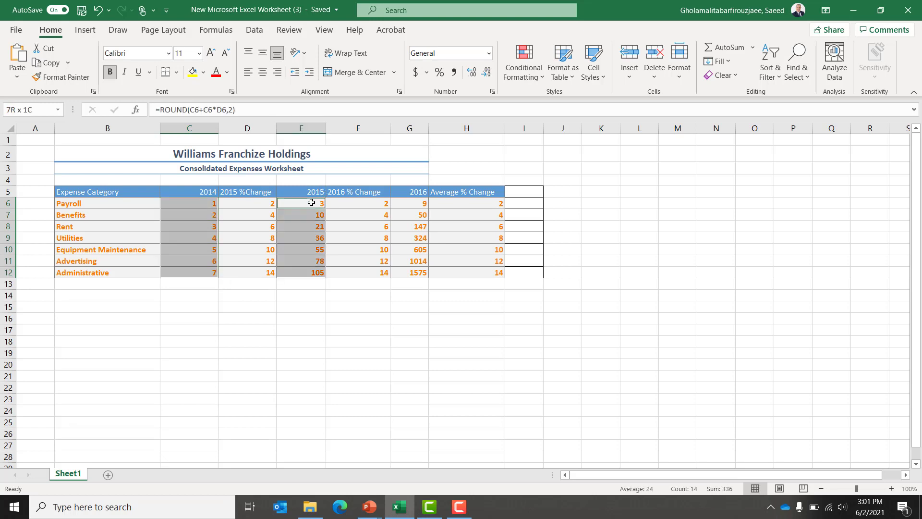
pyautogui.keyDown('ctrl'); pyautogui.click(413, 206); pyautogui.keyUp('ctrl')
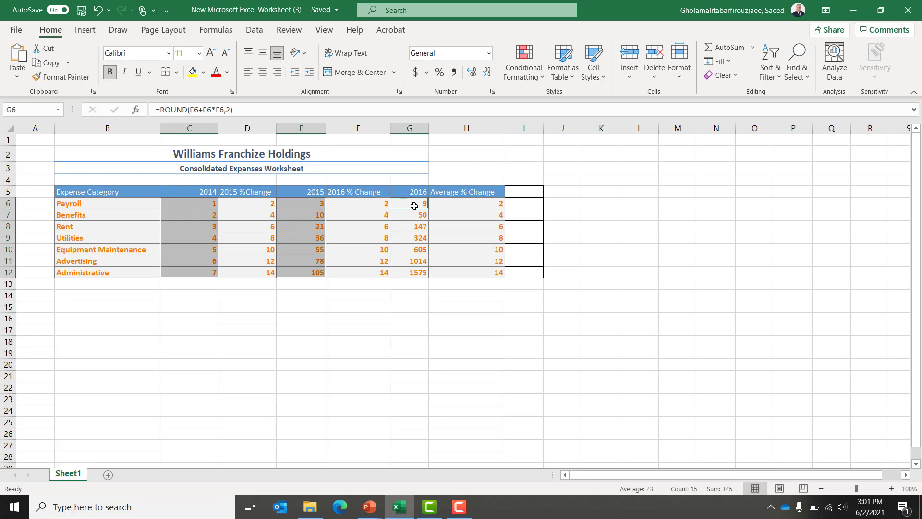
pyautogui.hotkey('ctrl', 'shift', 'Down')
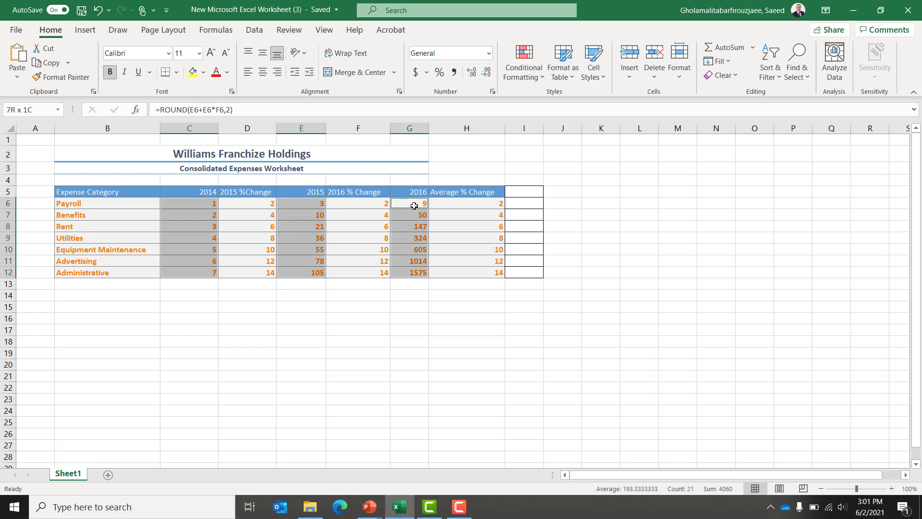
pyautogui.rightClick(185, 214)
pyautogui.click(258, 434)
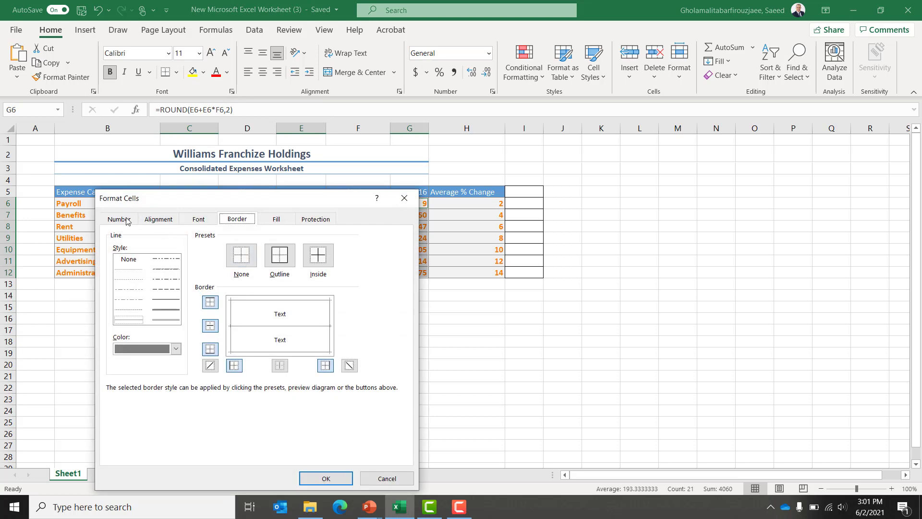
pyautogui.click(126, 219)
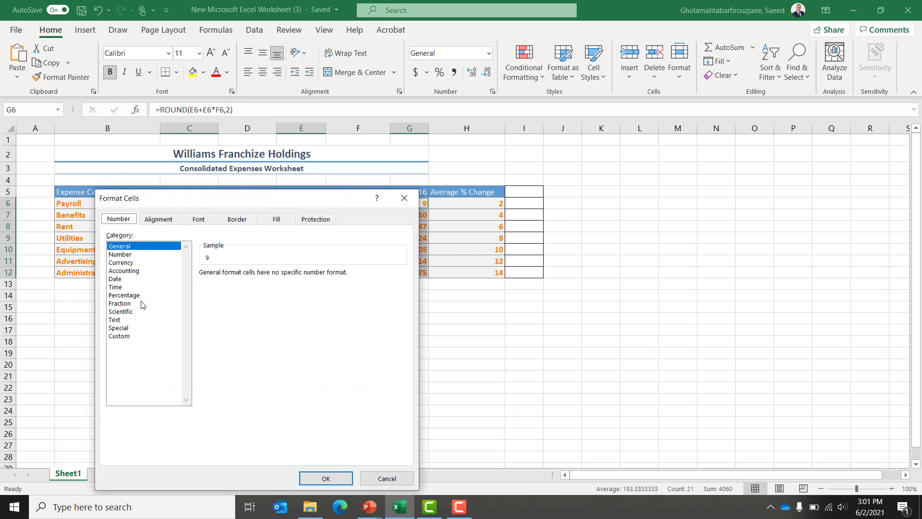
pyautogui.click(136, 263)
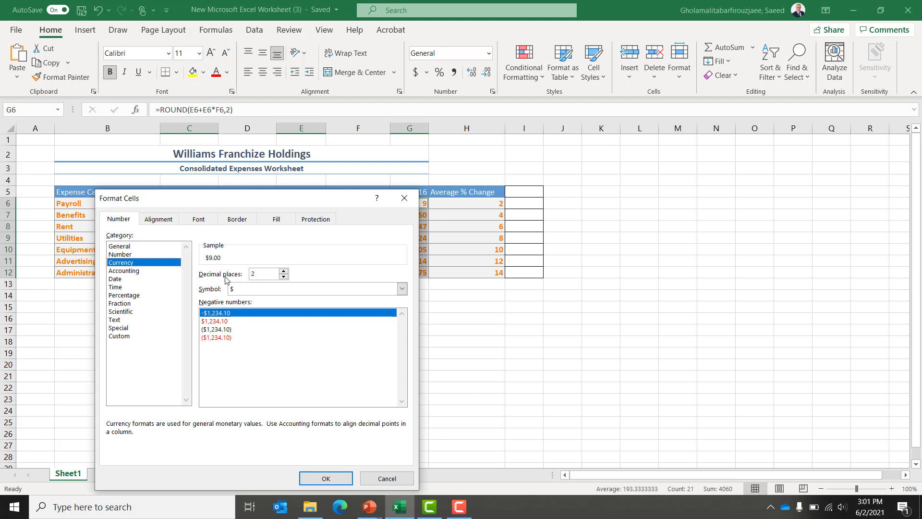
pyautogui.click(326, 478)
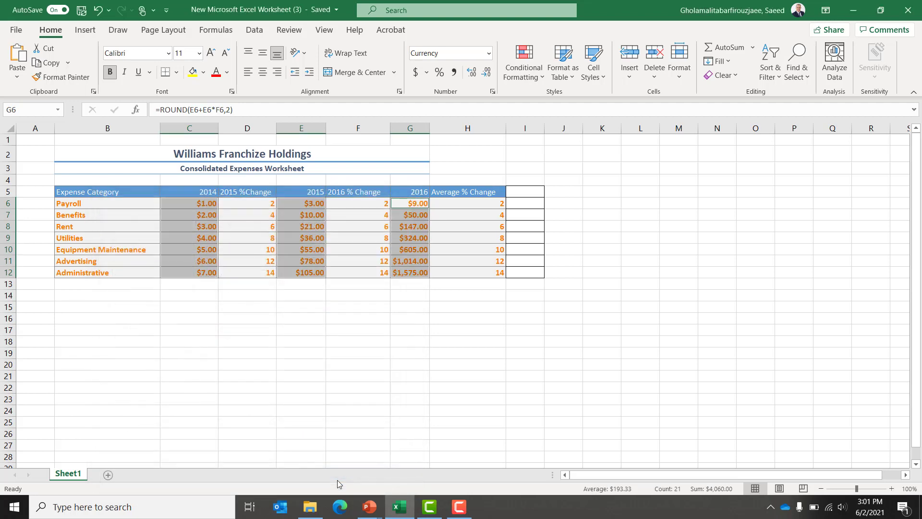
pyautogui.click(246, 205)
# Format D6:D12, F6:F12 and H6:H12 as Percentage with two decimals
pyautogui.hotkey('ctrl', 'shift', 'Down')
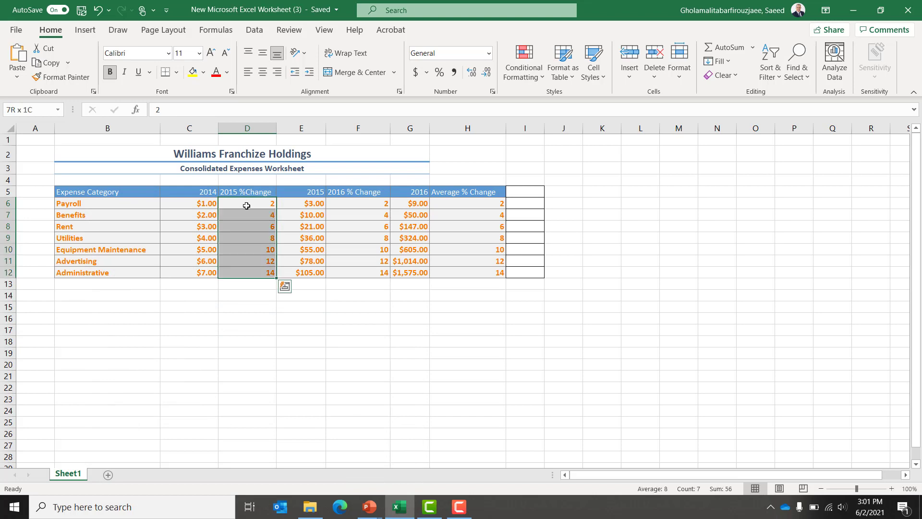
pyautogui.keyDown('ctrl'); pyautogui.click(358, 208); pyautogui.keyUp('ctrl')
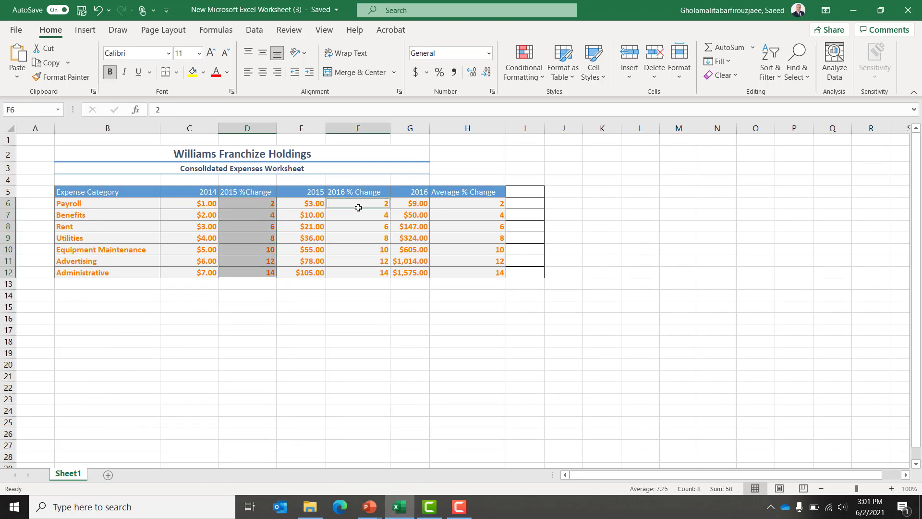
pyautogui.hotkey('ctrl', 'shift', 'Down')
pyautogui.keyDown('ctrl'); pyautogui.click(464, 203); pyautogui.keyUp('ctrl')
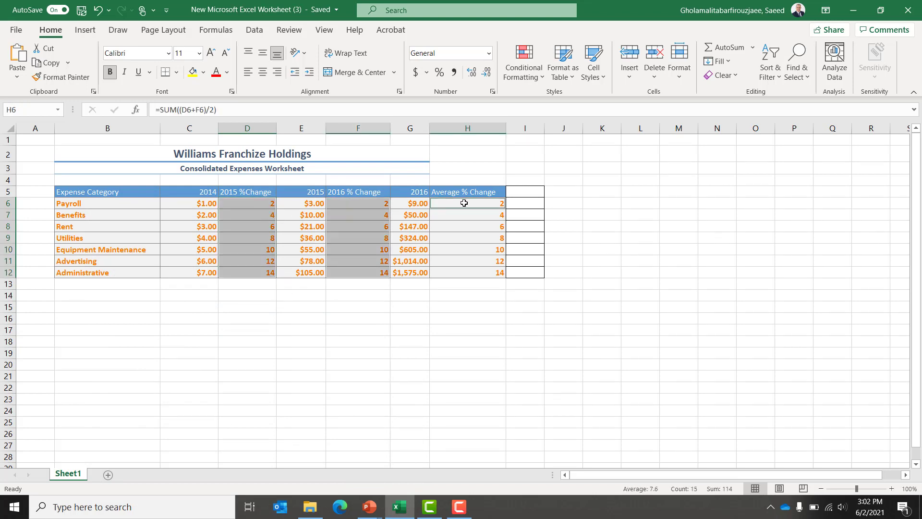
pyautogui.hotkey('ctrl', 'shift', 'Down')
pyautogui.rightClick(461, 217)
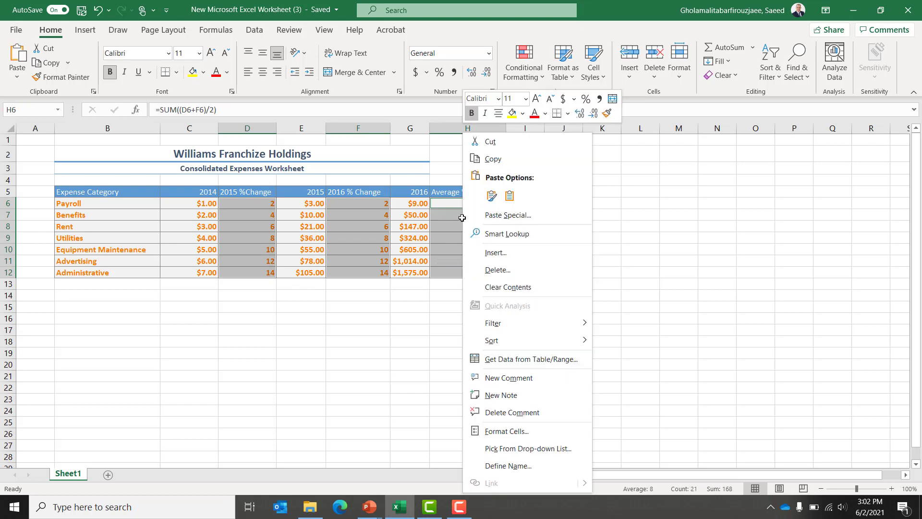
pyautogui.click(532, 428)
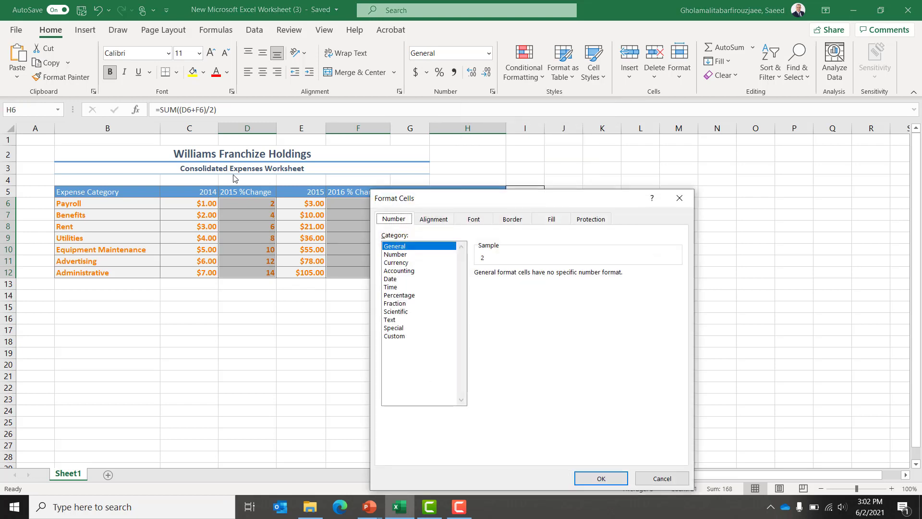
pyautogui.click(407, 295)
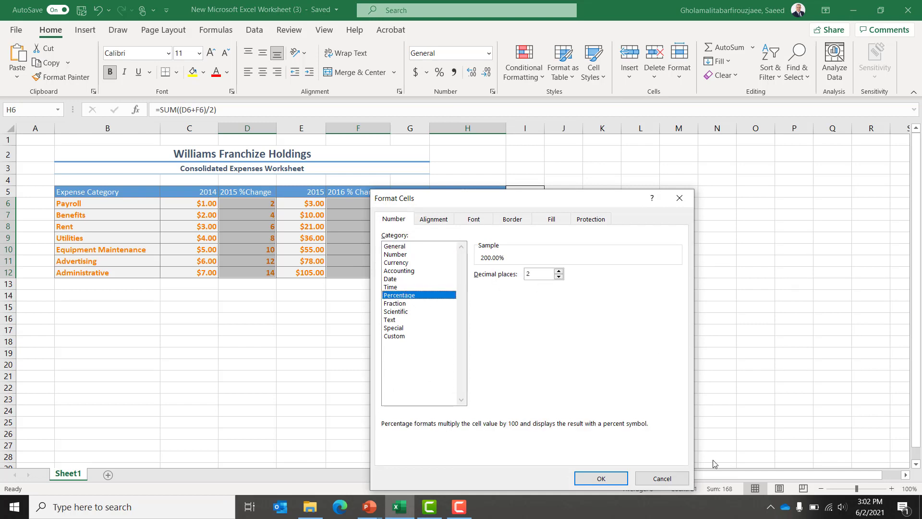
pyautogui.click(612, 479)
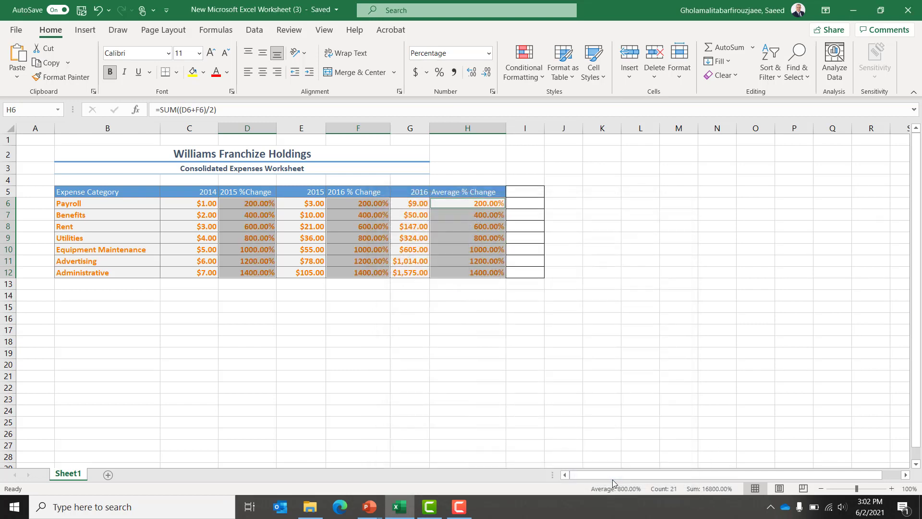
pyautogui.click(198, 282)
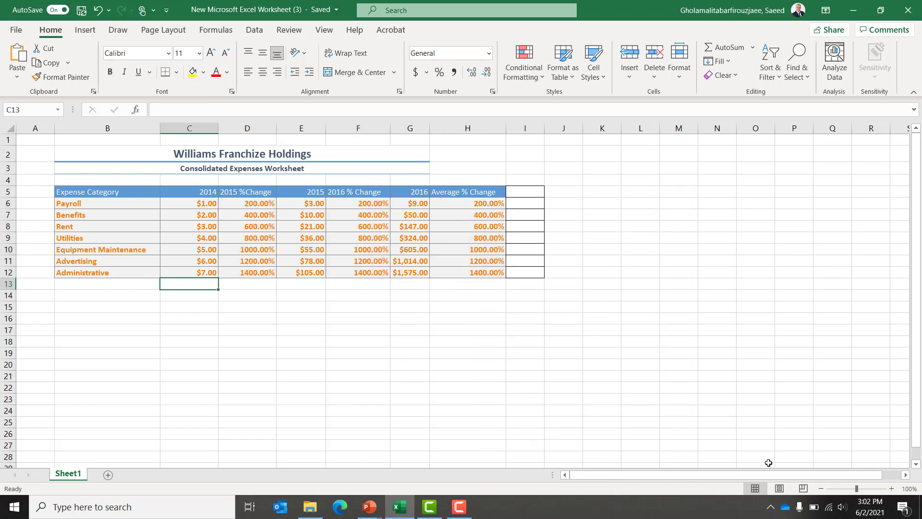
# Enter the 2014 total =SUM(C6:C12) in C13
pyautogui.write('=')
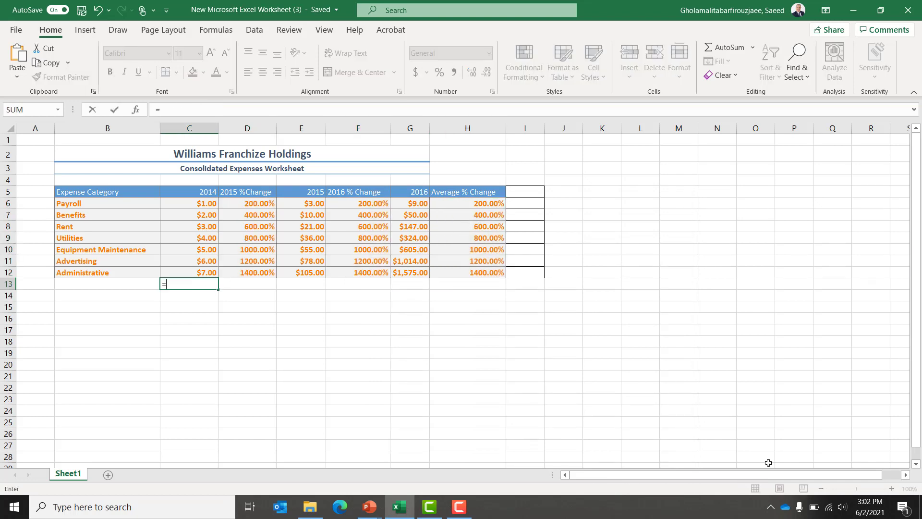
pyautogui.write('su')
pyautogui.press('Tab')
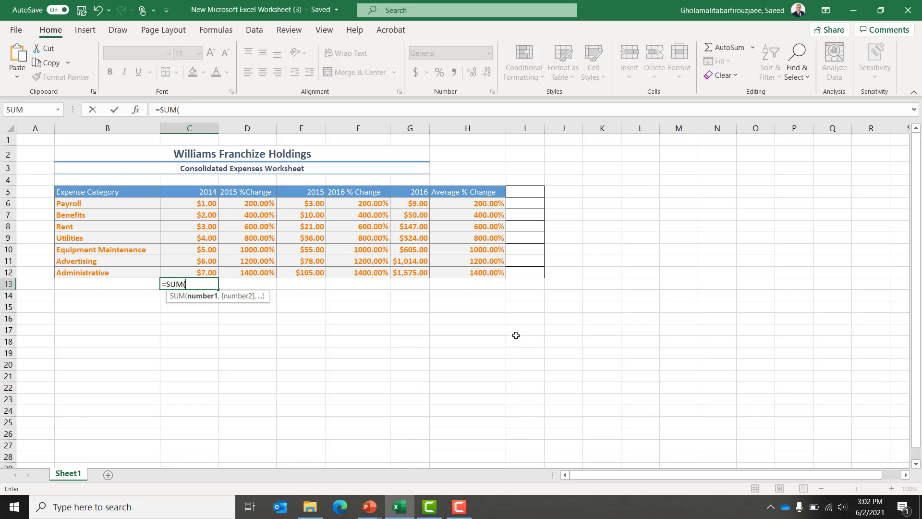
pyautogui.write('c6')
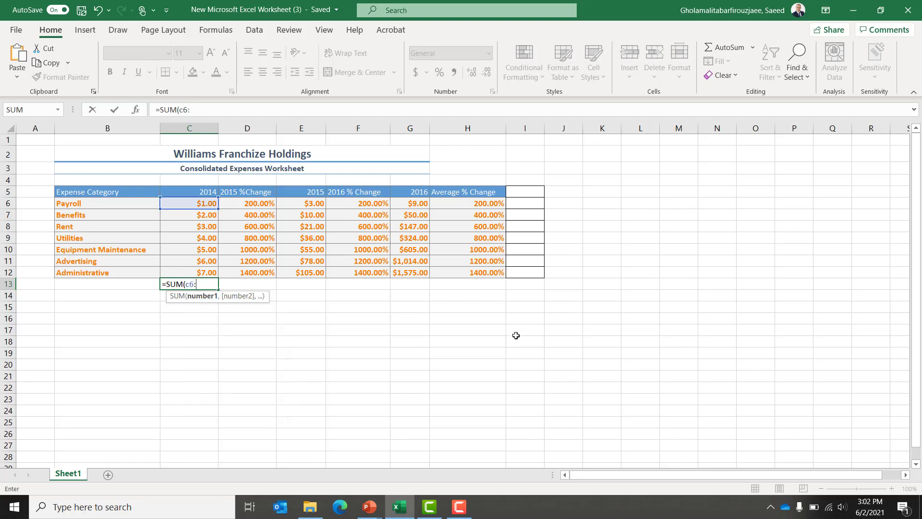
pyautogui.write(':c12)')
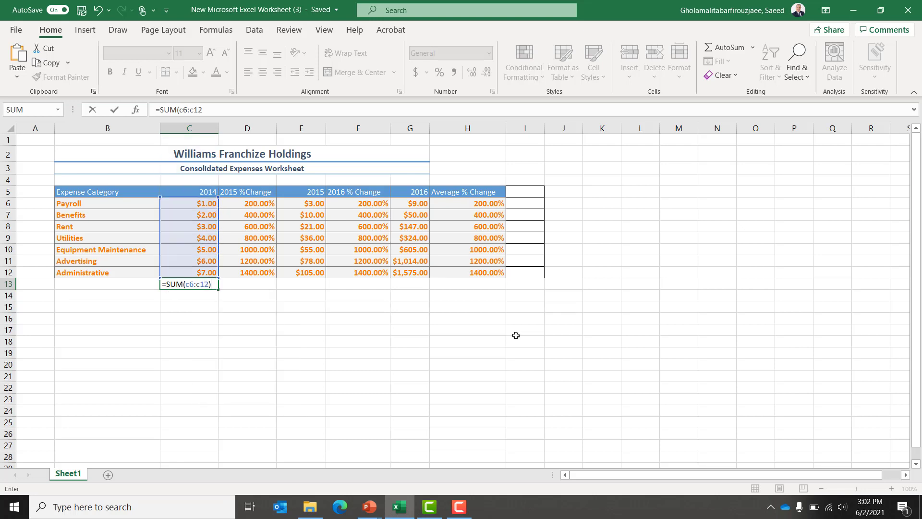
pyautogui.hotkey('ctrl', 'Return')
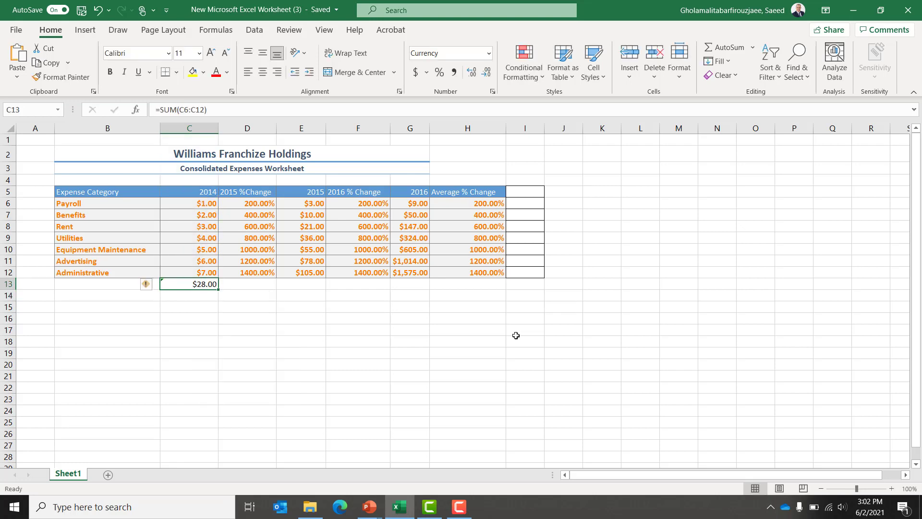
pyautogui.press('Right')
pyautogui.press('Right')
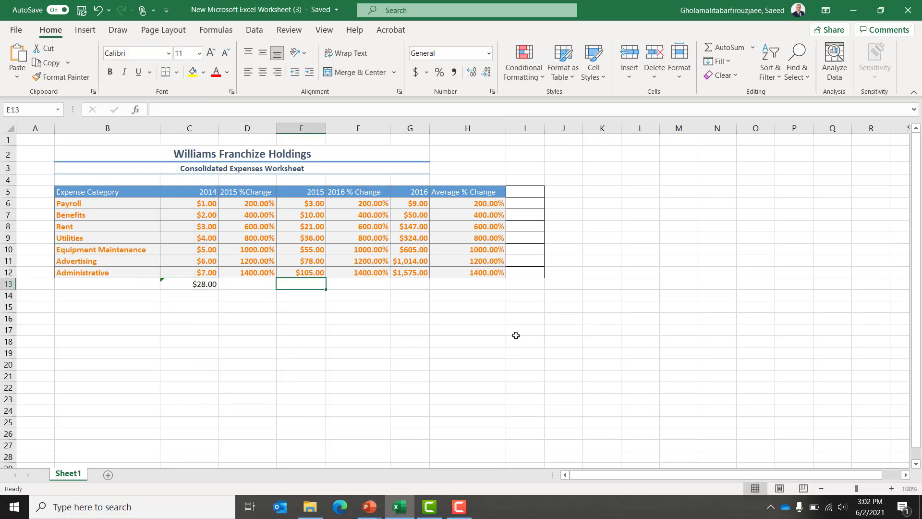
# Enter the 2015 total =SUM(E6:E12) in E13, correcting the incomplete range
pyautogui.write('=')
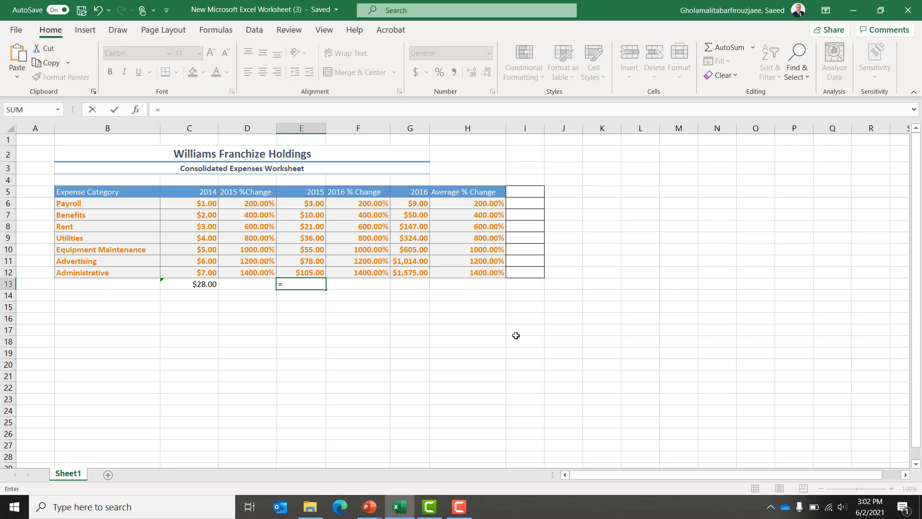
pyautogui.write('SUM(')
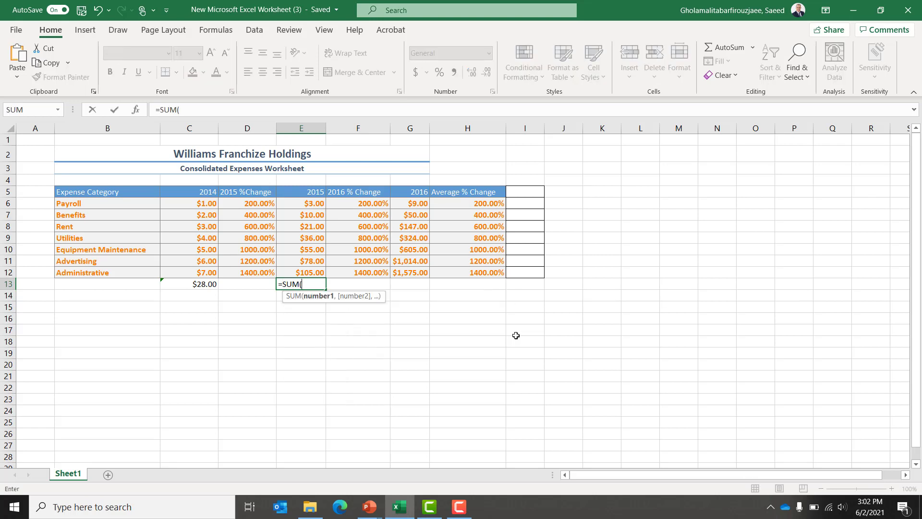
pyautogui.write('e6')
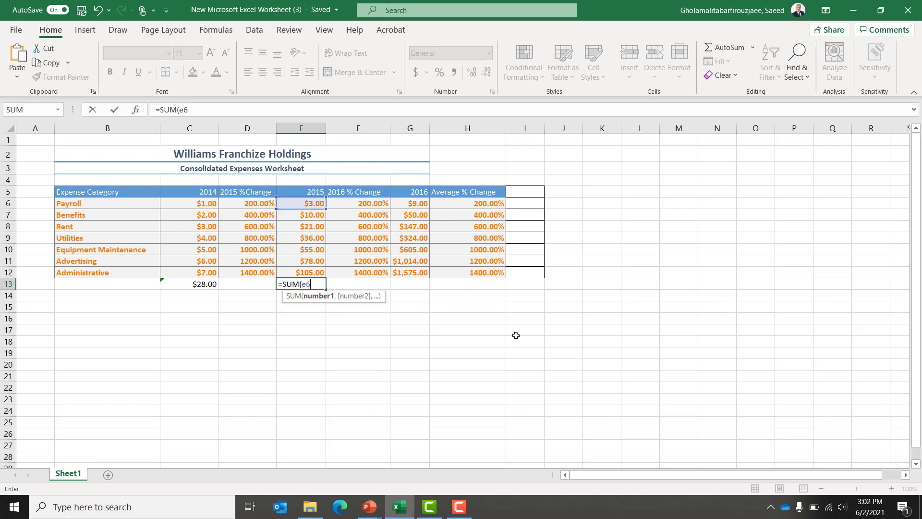
pyautogui.hotkey('ctrl', 'Return')
pyautogui.hotkey('shift', 'Up')
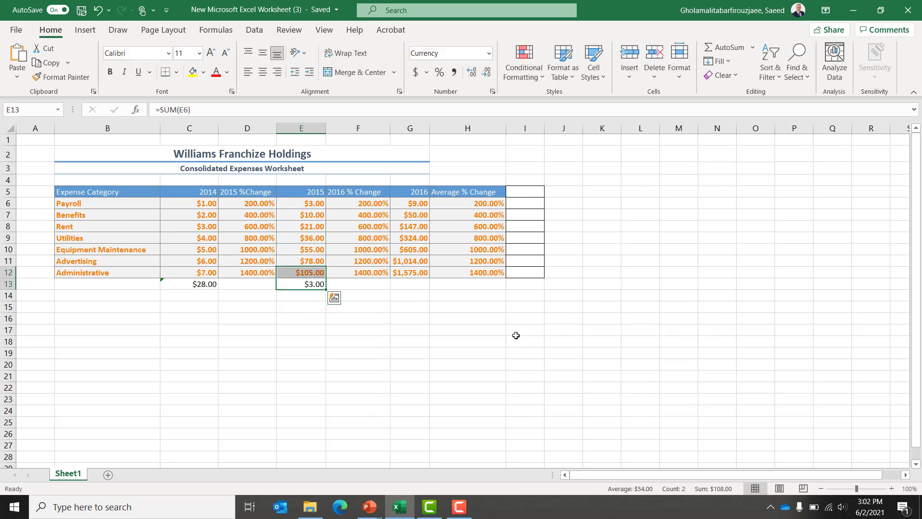
pyautogui.press('Down')
pyautogui.press('Up')
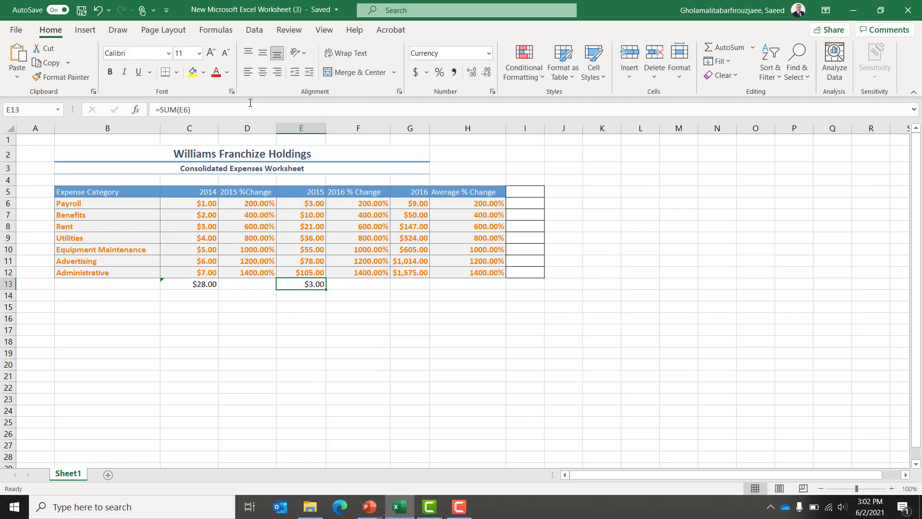
pyautogui.click(250, 103)
pyautogui.press('BackSpace')
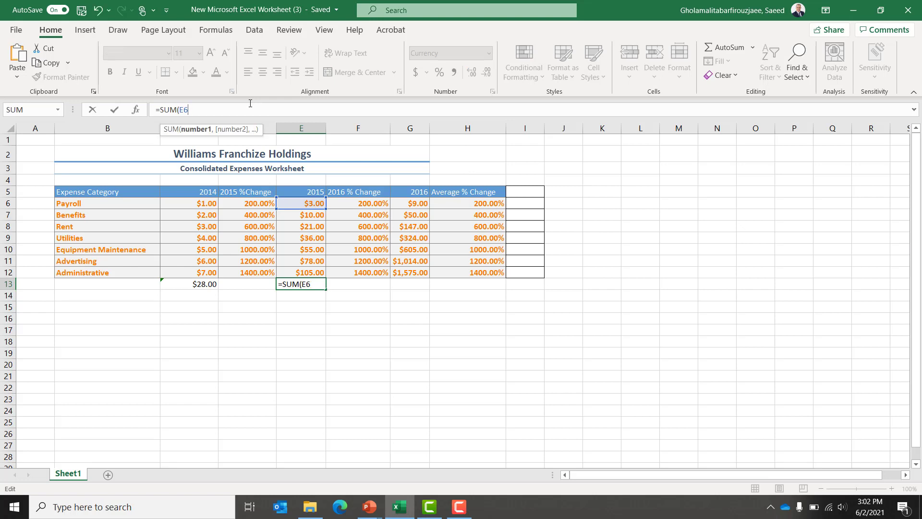
pyautogui.write(':e12')
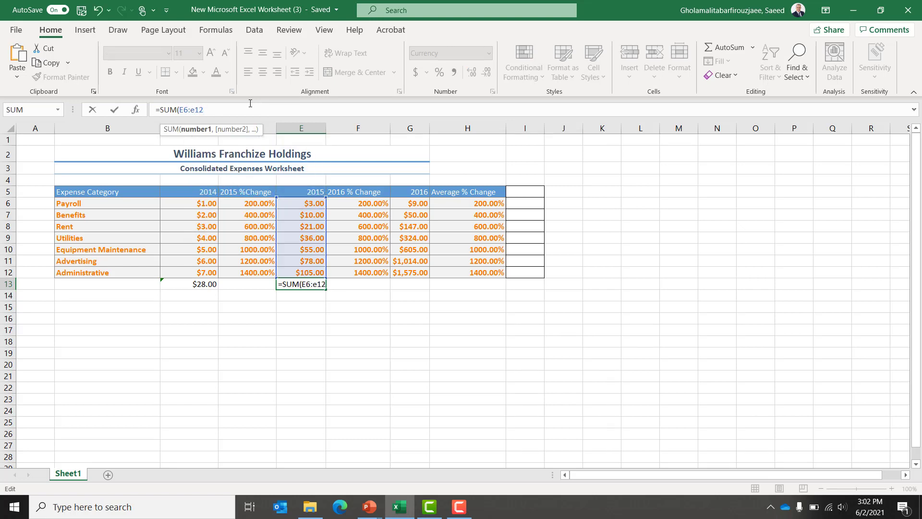
pyautogui.write(')')
pyautogui.hotkey('ctrl', 'Return')
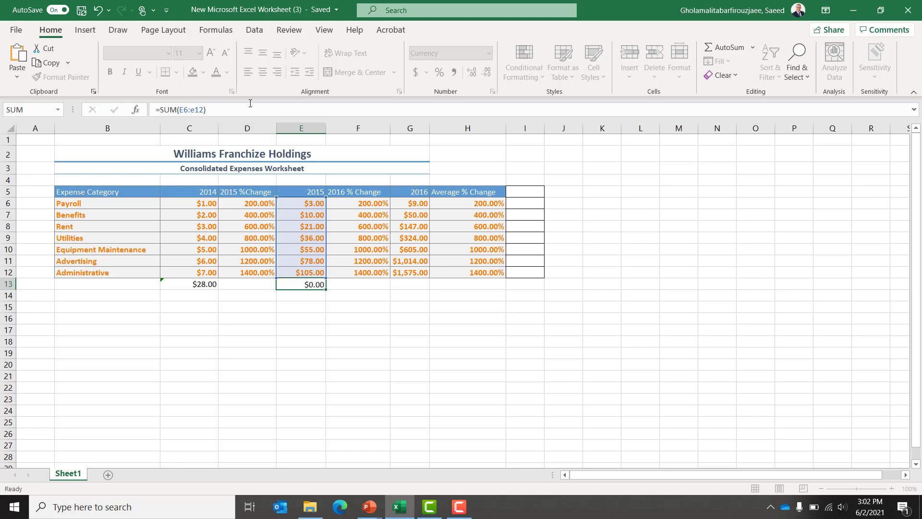
pyautogui.press('Right')
pyautogui.press('Right')
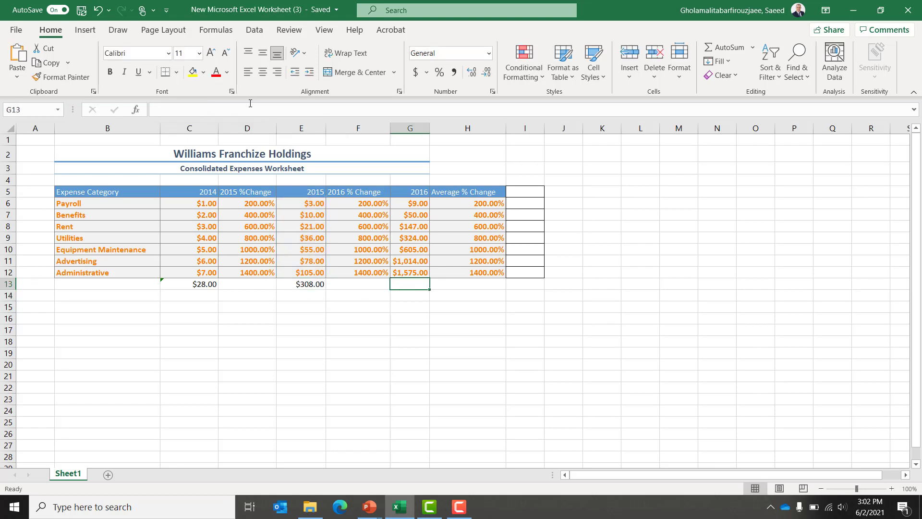
# Enter the 2016 total =SUM(G6:G12) in G13
pyautogui.write('=SUM(')
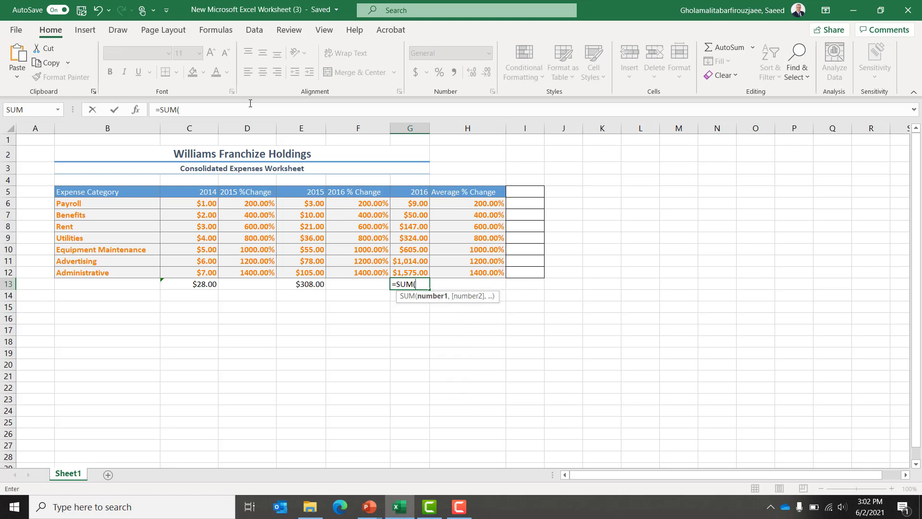
pyautogui.write('g6:')
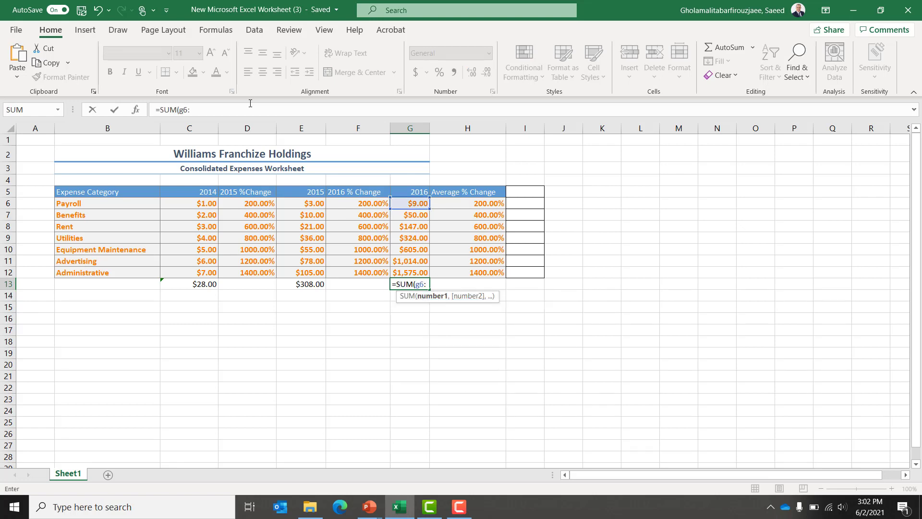
pyautogui.write('g12)')
pyautogui.press('Return')
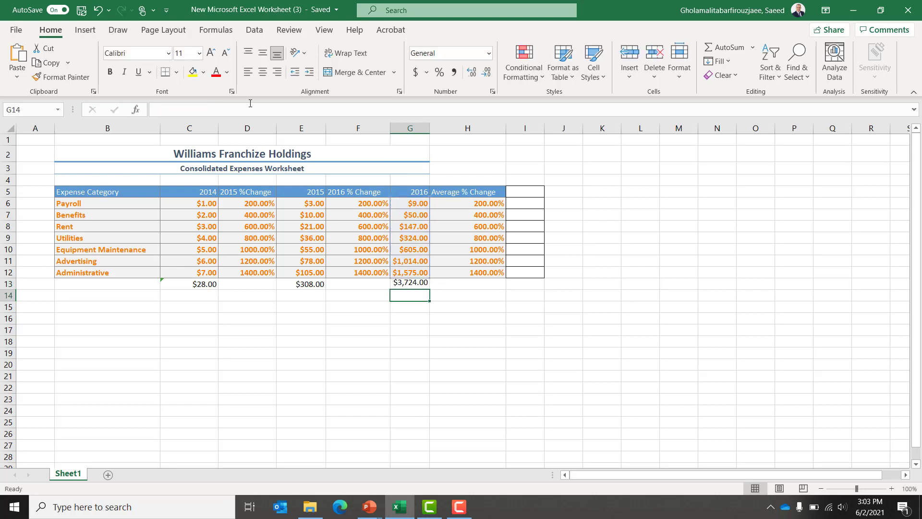
pyautogui.press('Up')
pyautogui.press('Left')
pyautogui.press('Left')
pyautogui.press('Left')
pyautogui.press('Left')
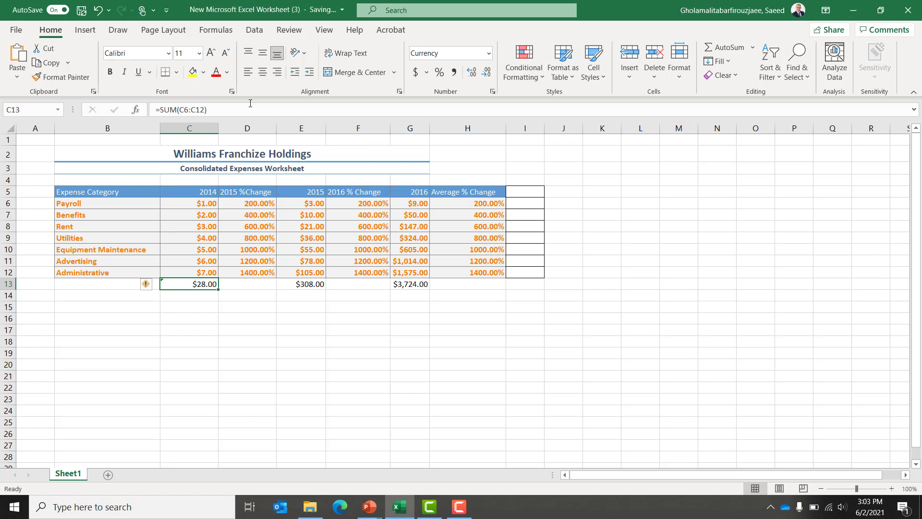
pyautogui.press('Up')
pyautogui.press('Up')
pyautogui.press('Up')
pyautogui.press('Up')
pyautogui.press('Up')
pyautogui.press('Up')
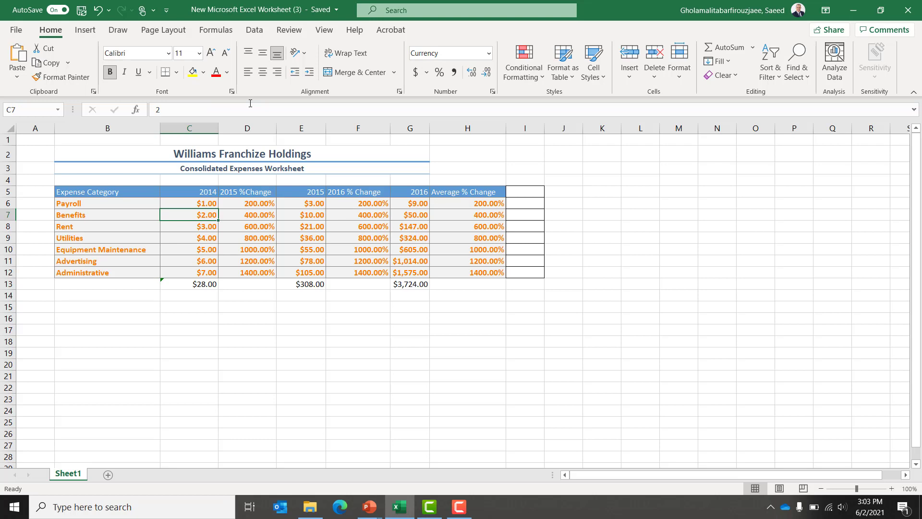
pyautogui.press('Down')
pyautogui.press('Down')
pyautogui.press('Down')
pyautogui.press('Down')
pyautogui.press('Down')
pyautogui.press('Down')
pyautogui.press('Down')
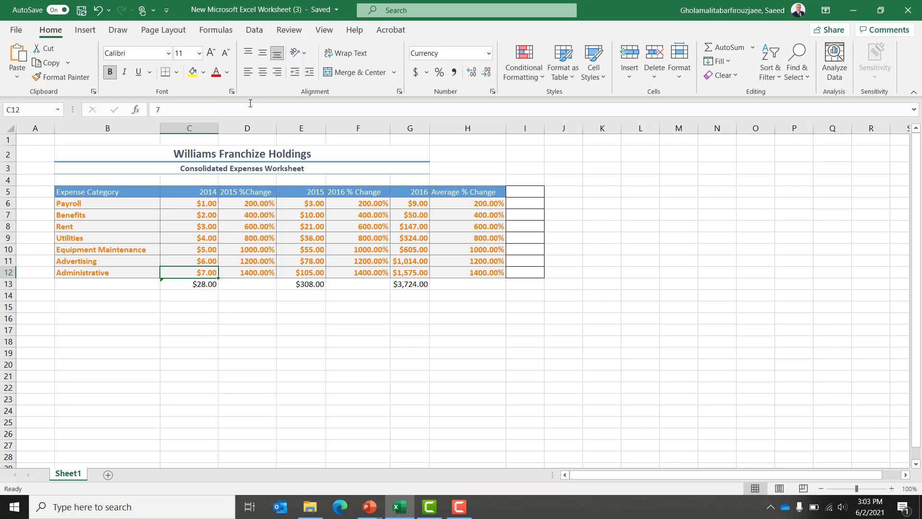
pyautogui.press('Up')
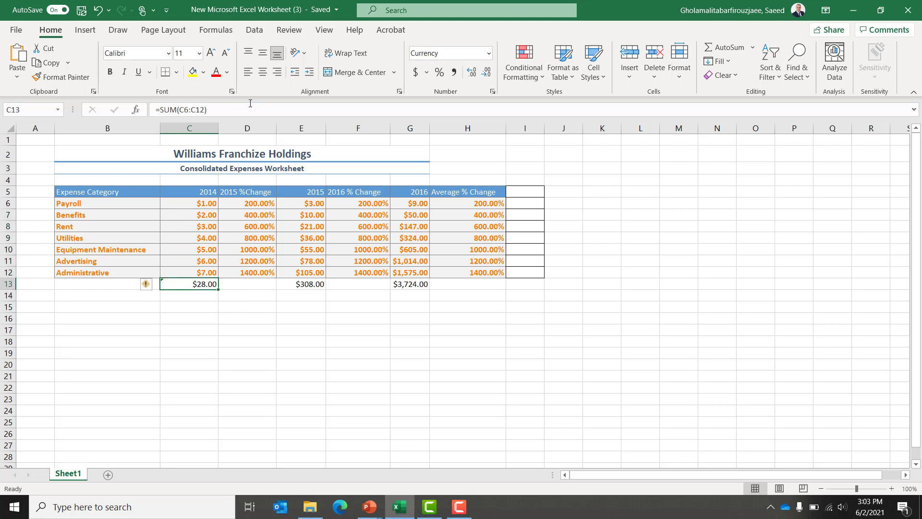
pyautogui.press('Down')
pyautogui.press('Down')
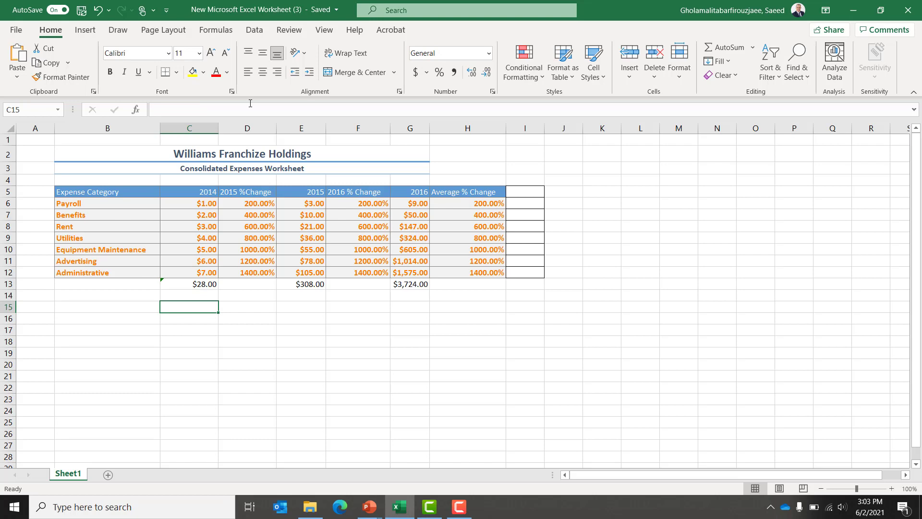
pyautogui.press('Up')
pyautogui.press('Up')
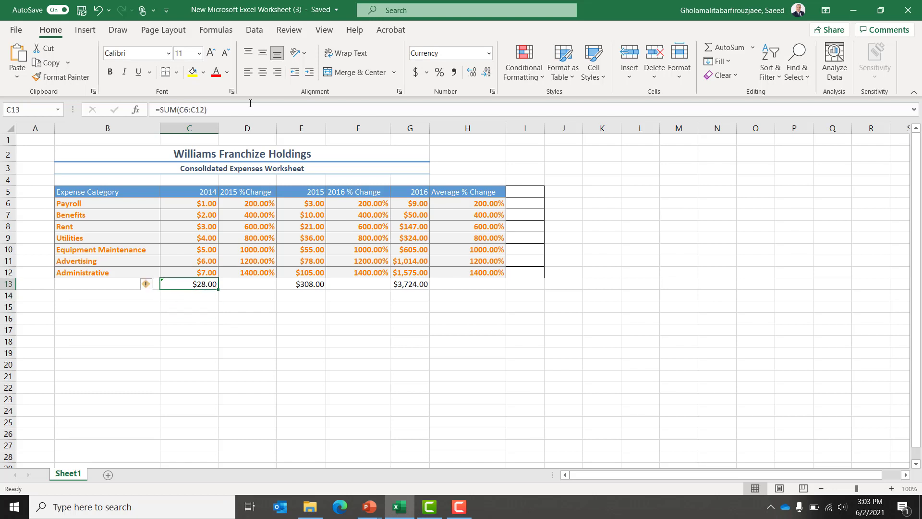
pyautogui.press('Down')
pyautogui.press('Down')
pyautogui.press('Down')
pyautogui.press('Down')
pyautogui.press('Down')
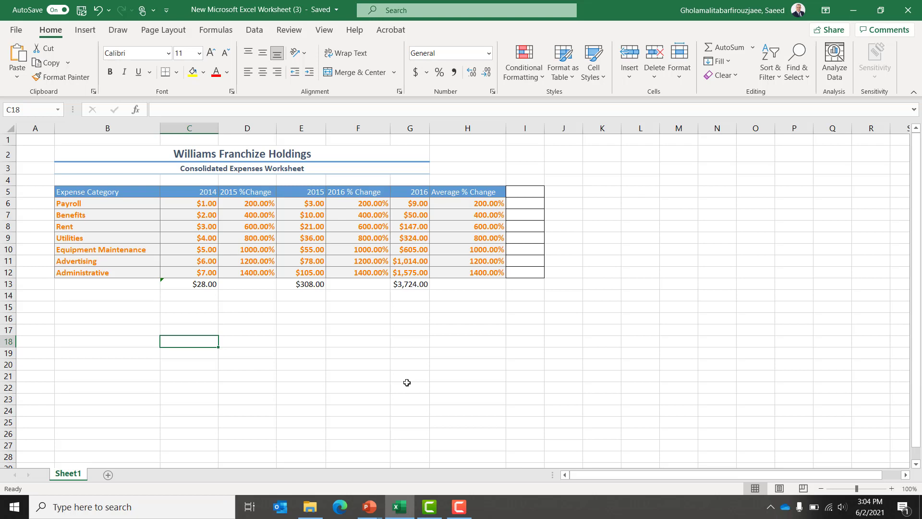
pyautogui.press('Up')
pyautogui.press('Up')
pyautogui.press('Up')
pyautogui.press('Up')
pyautogui.press('Up')
pyautogui.press('Up')
pyautogui.press('Up')
pyautogui.press('Up')
pyautogui.press('Up')
pyautogui.press('Up')
pyautogui.press('Up')
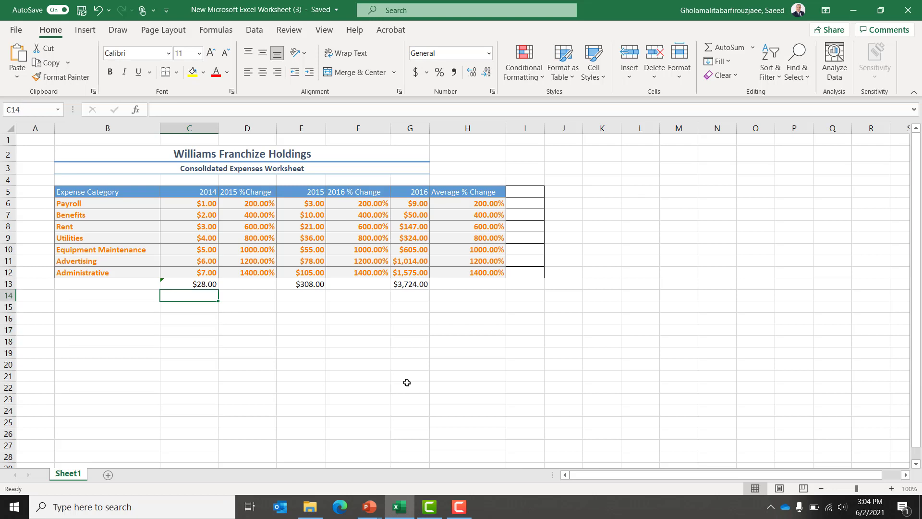
pyautogui.press('Up')
pyautogui.press('Up')
pyautogui.press('Up')
pyautogui.press('Up')
pyautogui.press('Up')
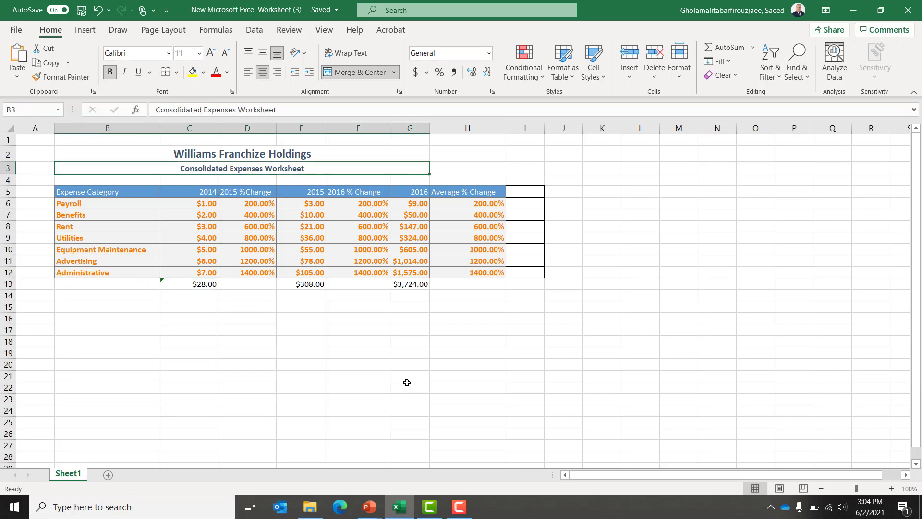
pyautogui.hotkey('shift', 'Down')
pyautogui.hotkey('shift', 'Down')
pyautogui.hotkey('shift', 'Down')
pyautogui.hotkey('shift', 'Down')
pyautogui.hotkey('shift', 'Down')
pyautogui.hotkey('shift', 'Down')
pyautogui.hotkey('shift', 'Down')
pyautogui.hotkey('shift', 'Down')
pyautogui.hotkey('shift', 'Down')
pyautogui.hotkey('shift', 'Down')
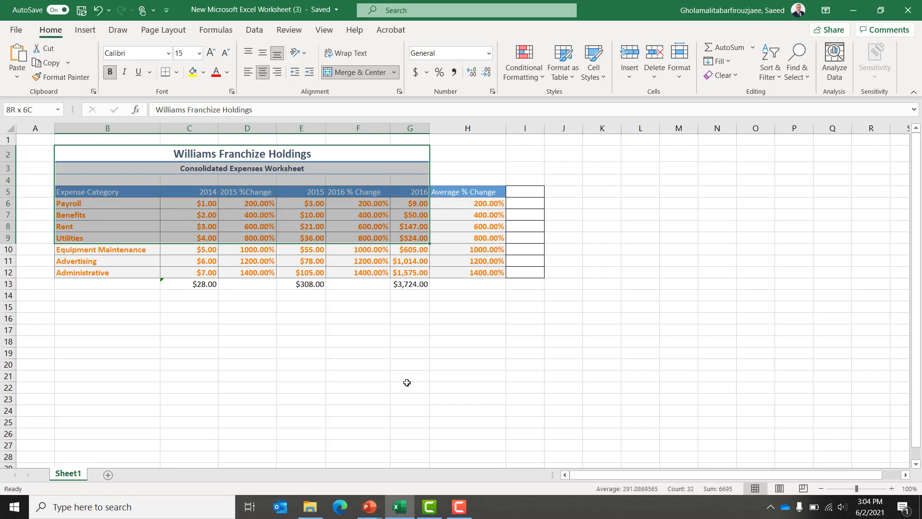
pyautogui.hotkey('shift', 'Down')
pyautogui.hotkey('shift', 'Right')
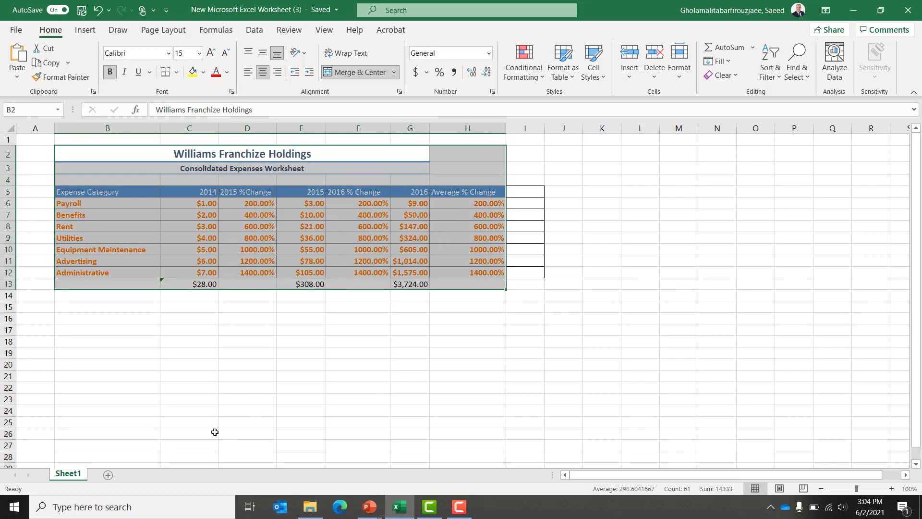
pyautogui.click(108, 474)
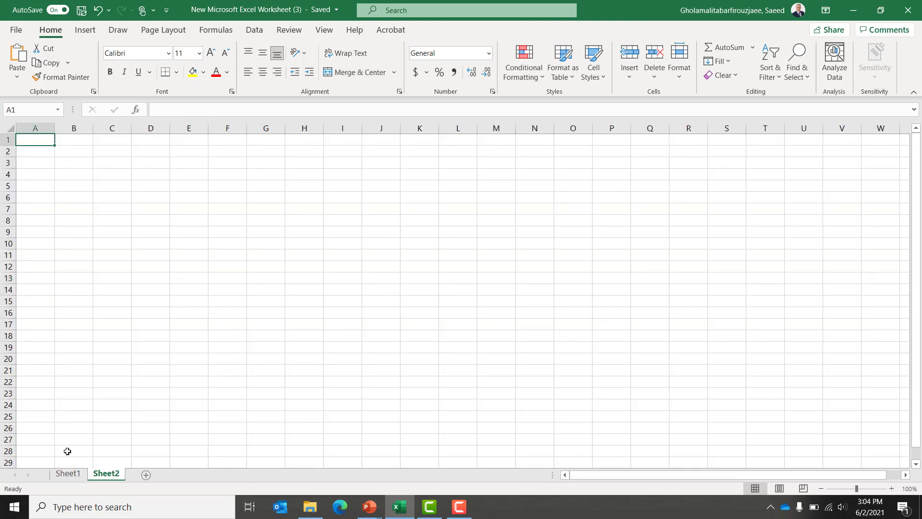
pyautogui.click(68, 474)
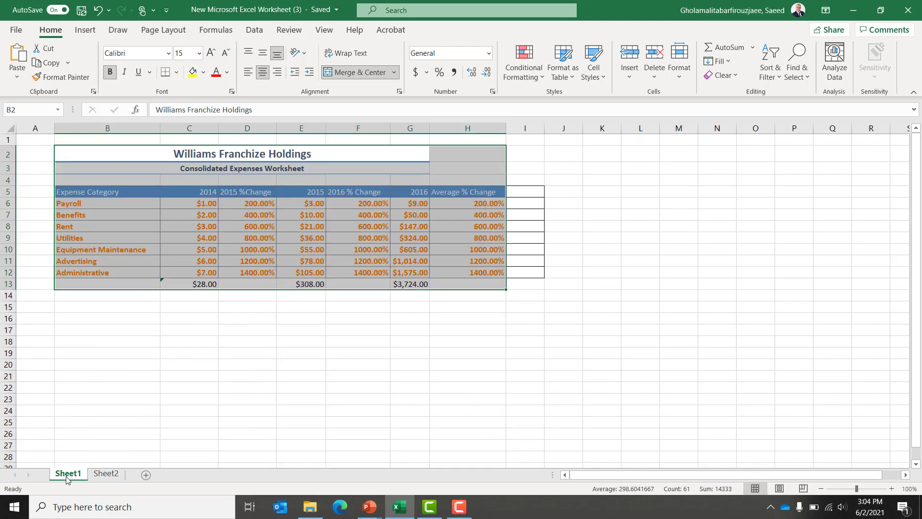
pyautogui.hotkey('ctrl', 'c')
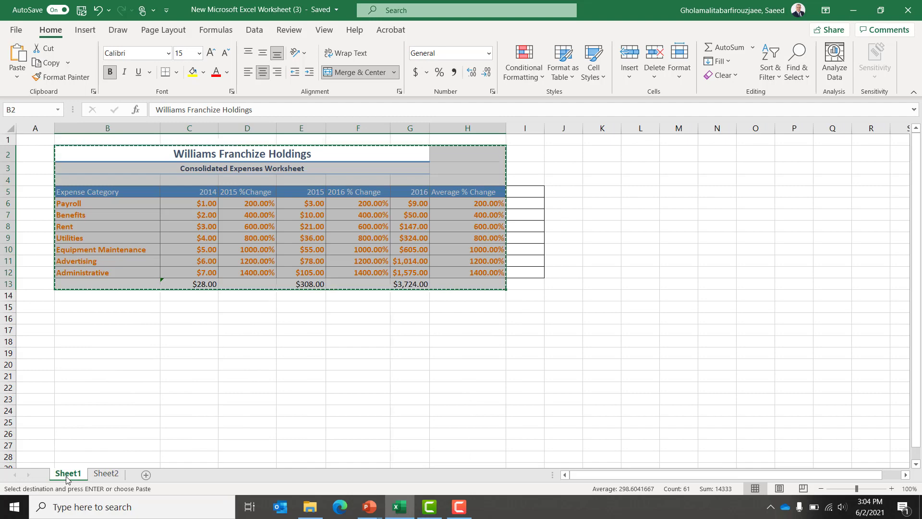
pyautogui.click(100, 473)
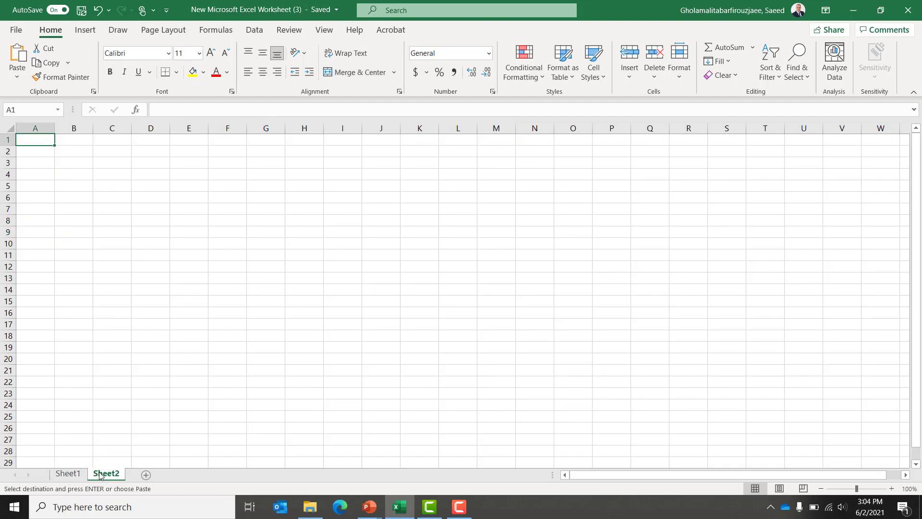
pyautogui.click(63, 152)
pyautogui.hotkey('ctrl', 'v')
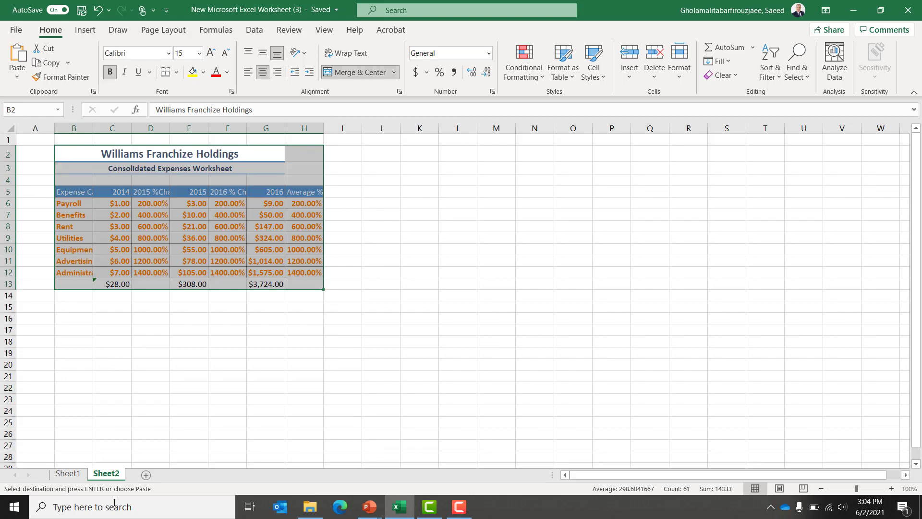
pyautogui.rightClick(112, 476)
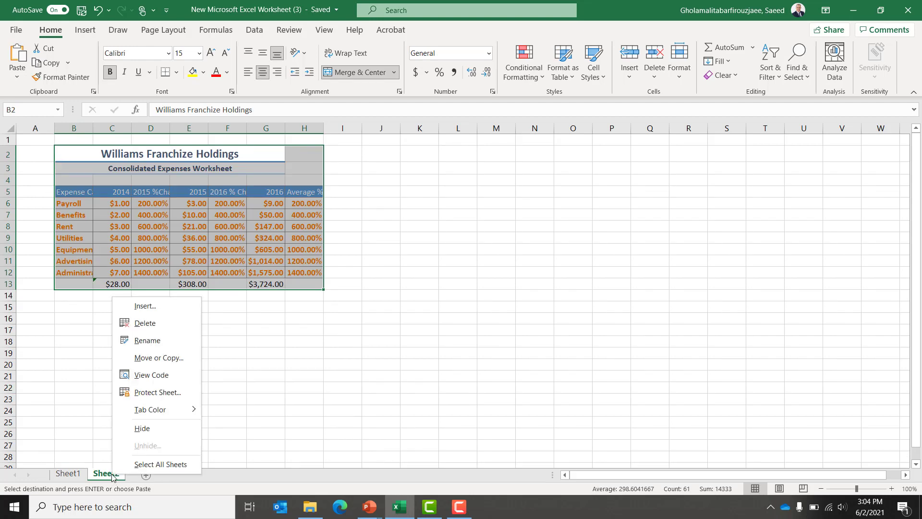
pyautogui.click(160, 327)
pyautogui.click(442, 287)
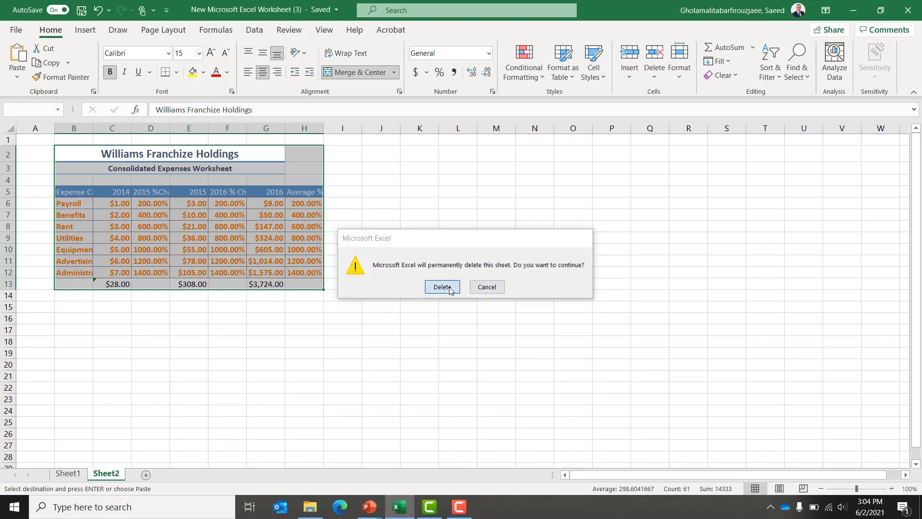
# Duplicate the expenses sheet three times with Move or Copy, creating Sheet1 (2) through (4)
pyautogui.rightClick(76, 475)
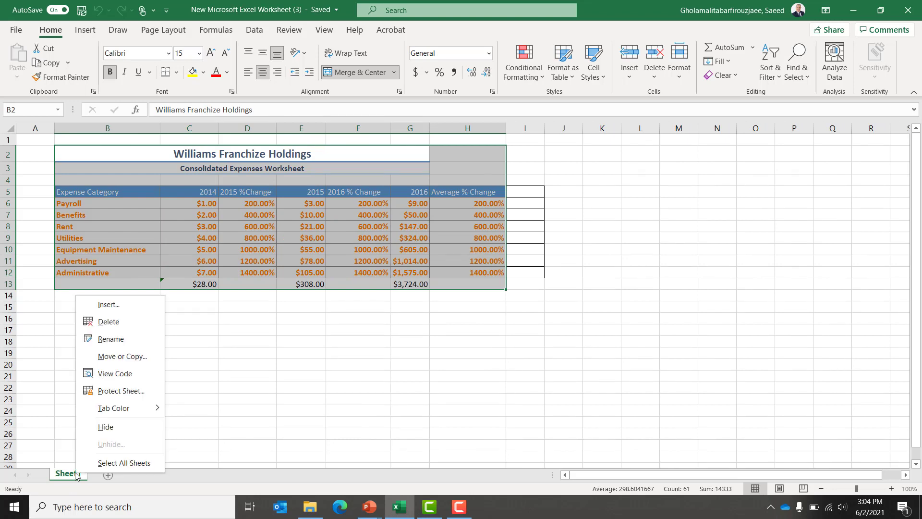
pyautogui.click(132, 351)
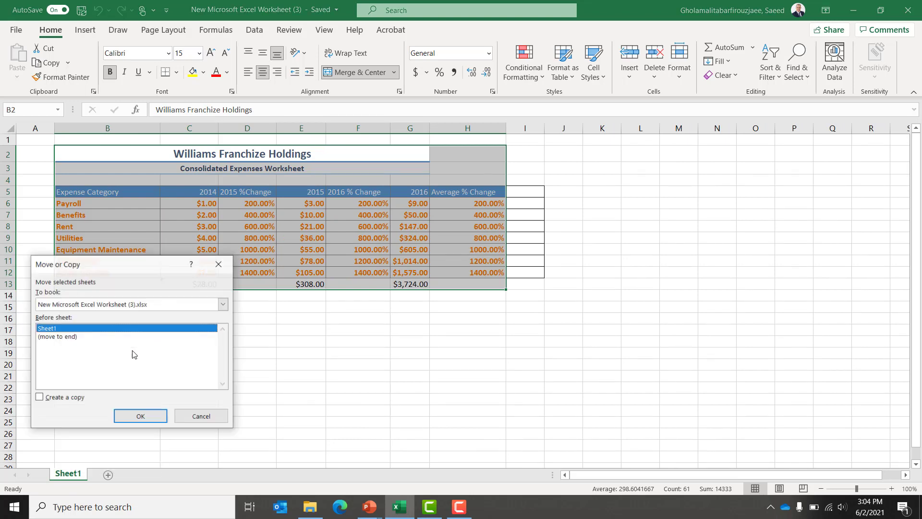
pyautogui.click(40, 397)
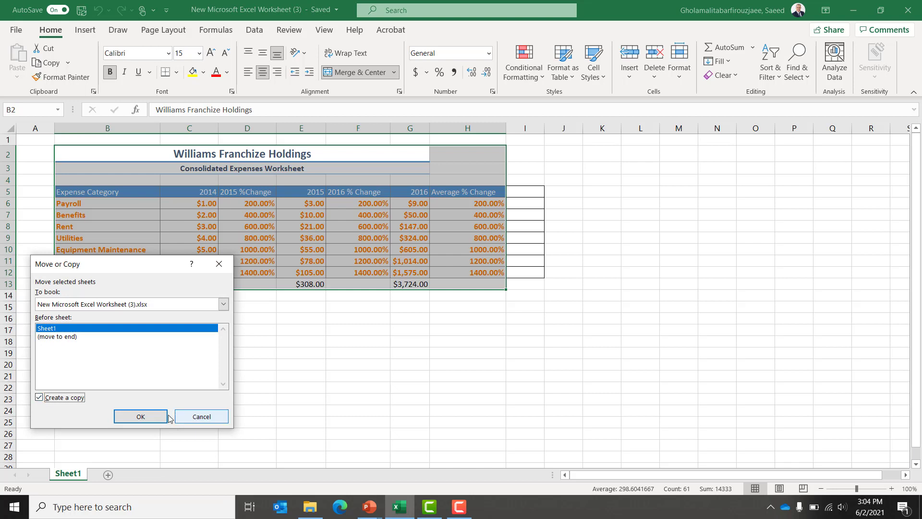
pyautogui.click(141, 416)
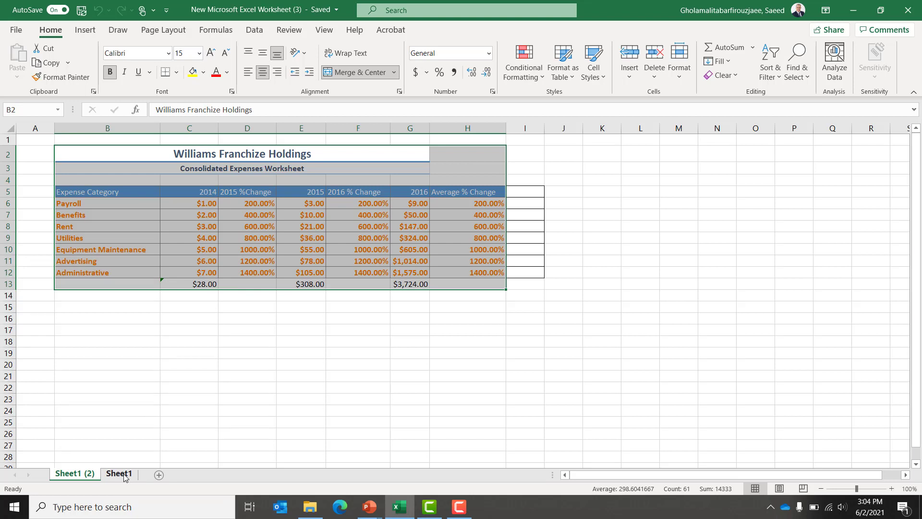
pyautogui.rightClick(82, 475)
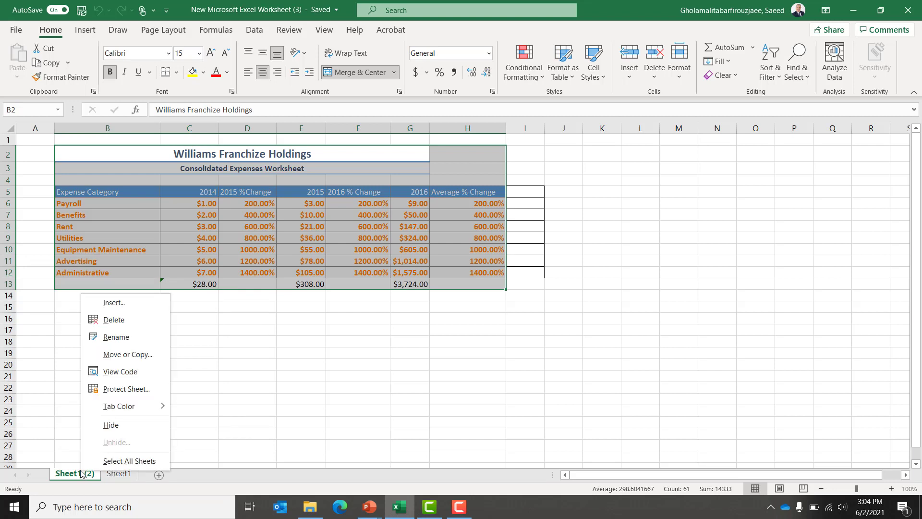
pyautogui.click(153, 356)
pyautogui.click(62, 404)
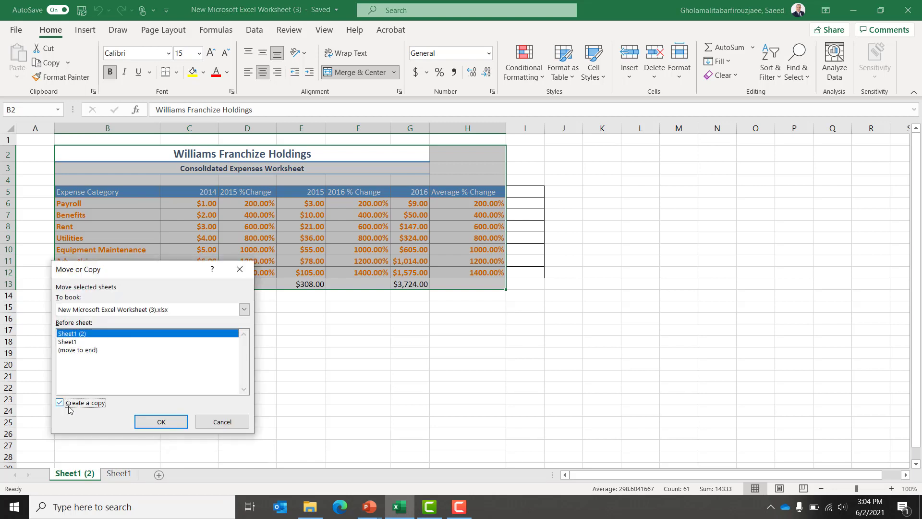
pyautogui.click(161, 421)
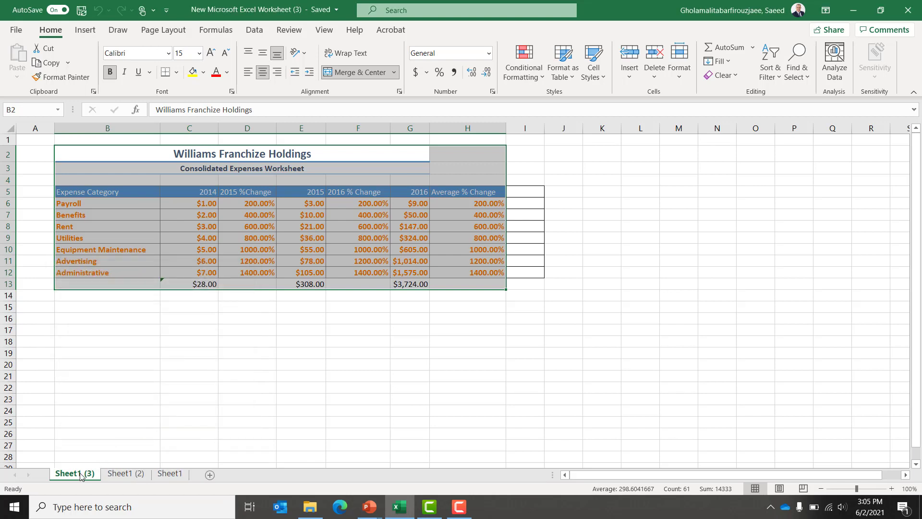
pyautogui.rightClick(88, 475)
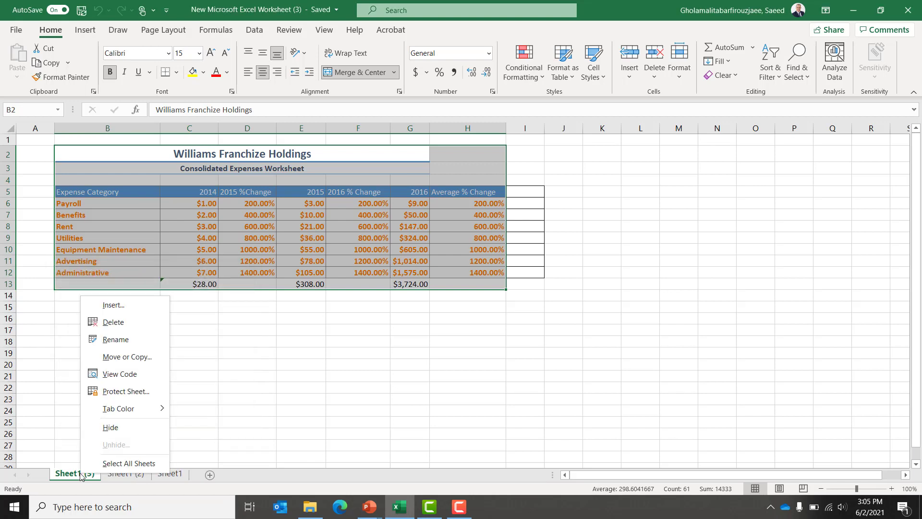
pyautogui.click(127, 357)
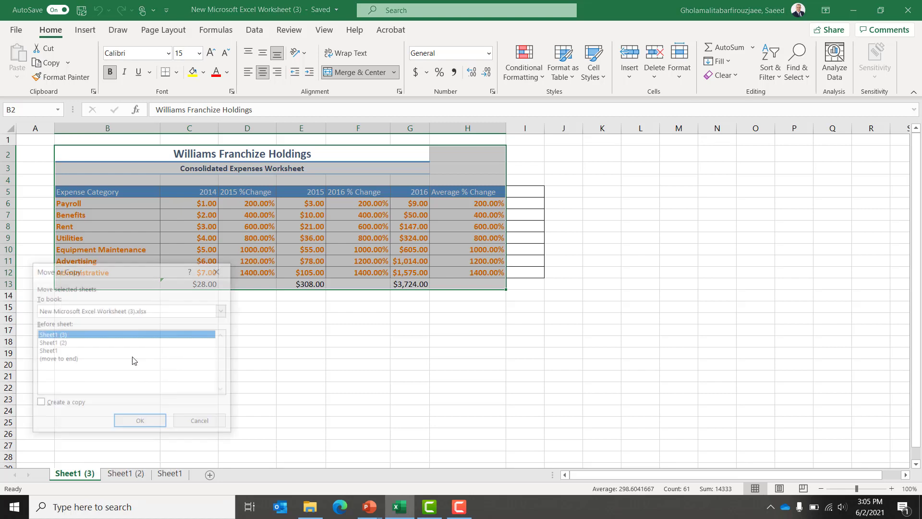
pyautogui.click(40, 403)
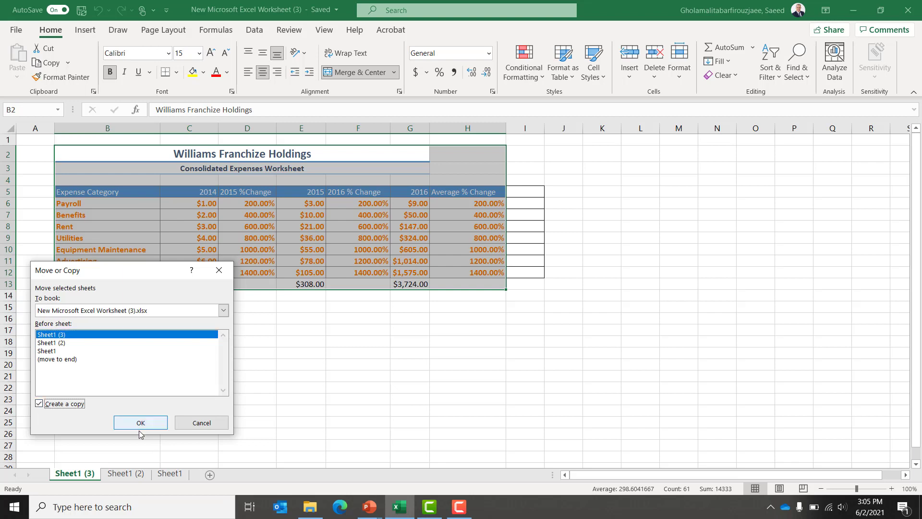
pyautogui.click(140, 422)
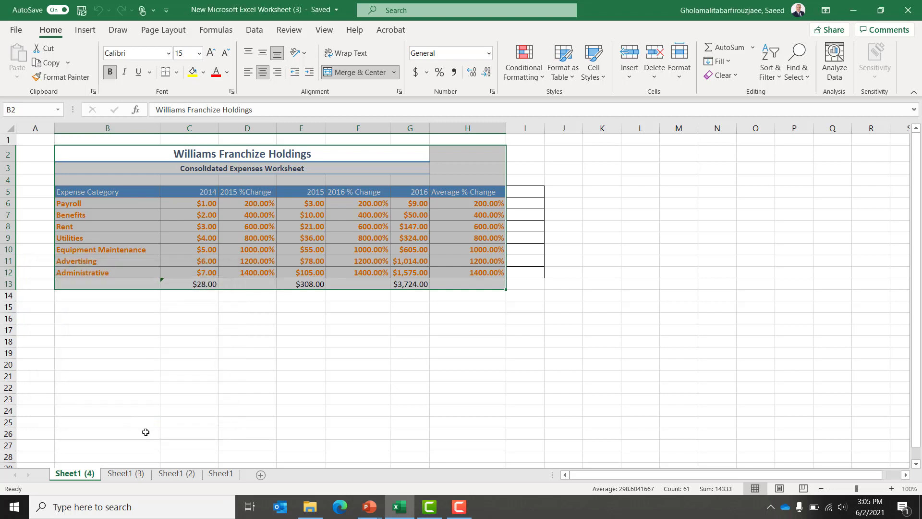
# Rename the Sheet1 (4) tab to 'Consolidated form'
pyautogui.doubleClick(85, 475)
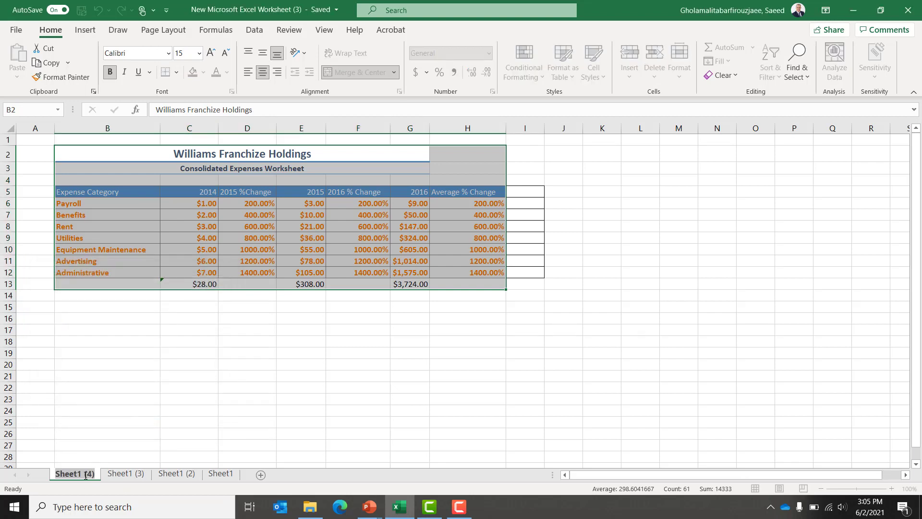
pyautogui.write('Con')
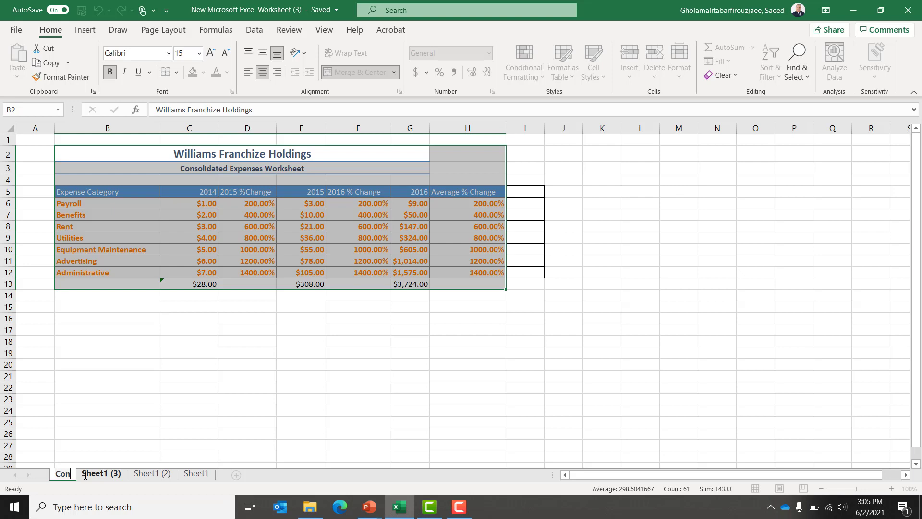
pyautogui.write('solidated')
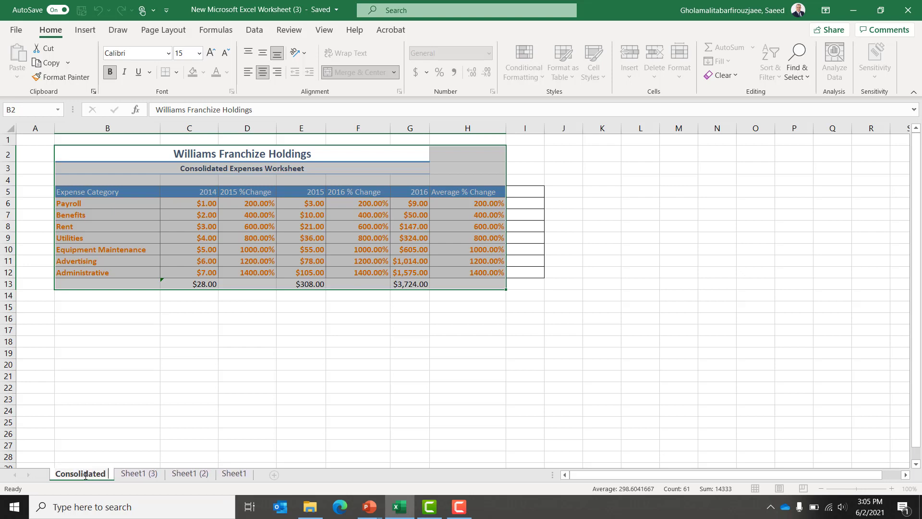
pyautogui.write(' form')
pyautogui.press('Return')
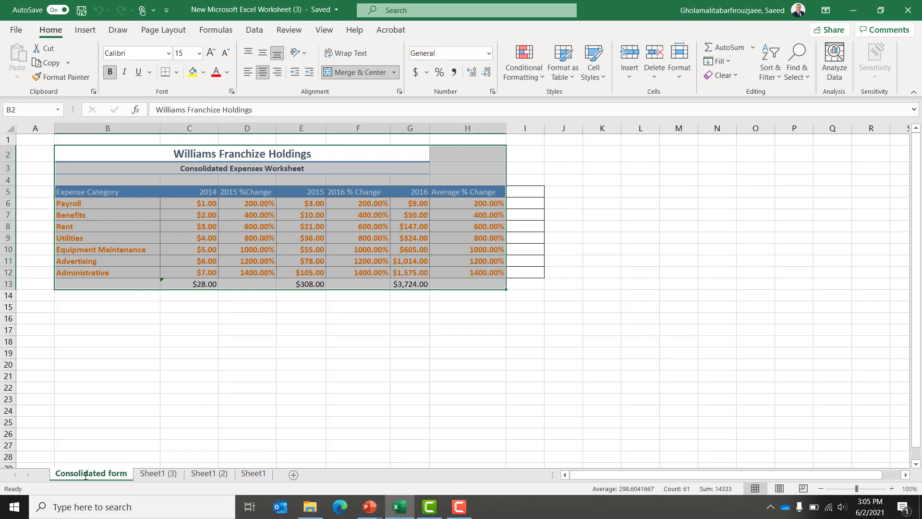
# Rename the Sheet1 (3) tab to 'Westgate Mall'
pyautogui.click(146, 474)
pyautogui.doubleClick(147, 474)
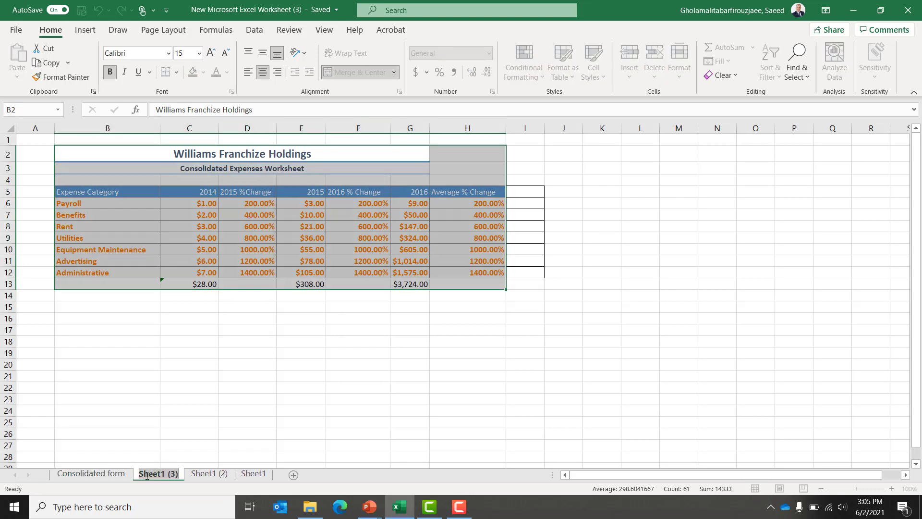
pyautogui.write('Wes')
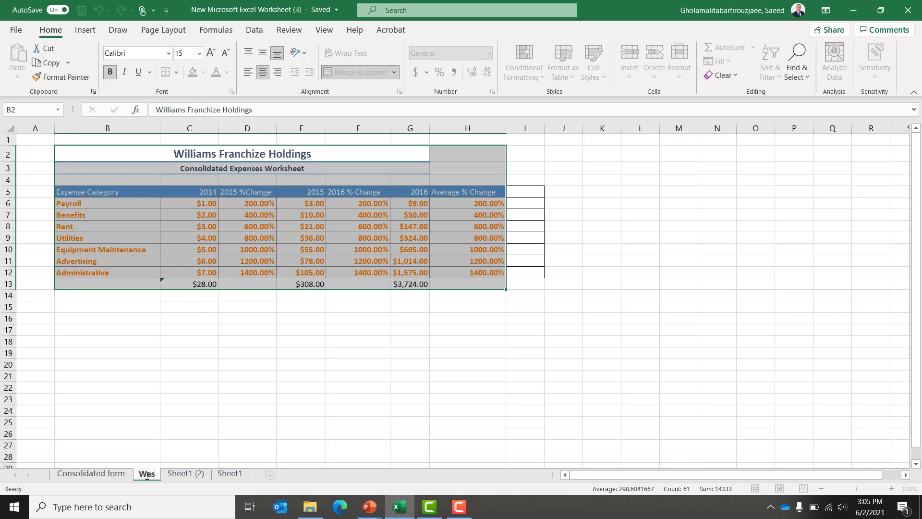
pyautogui.write('tgate Mall')
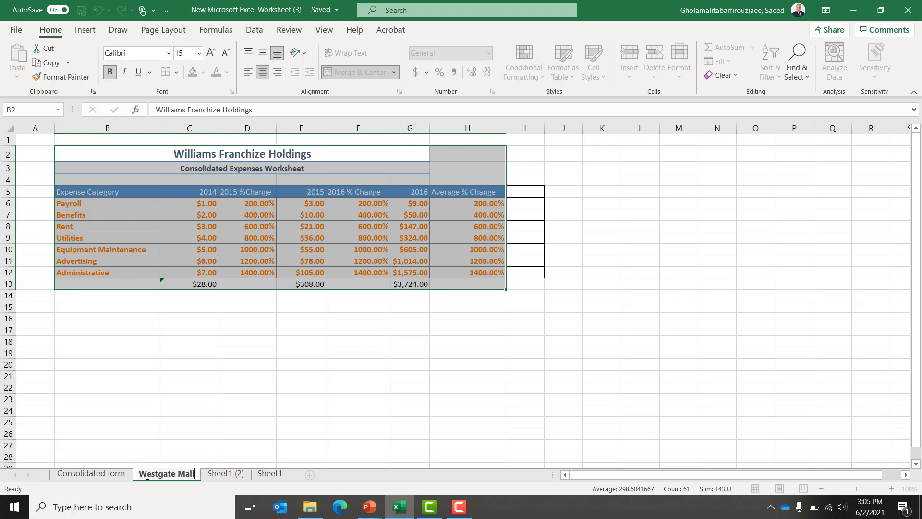
pyautogui.press('Return')
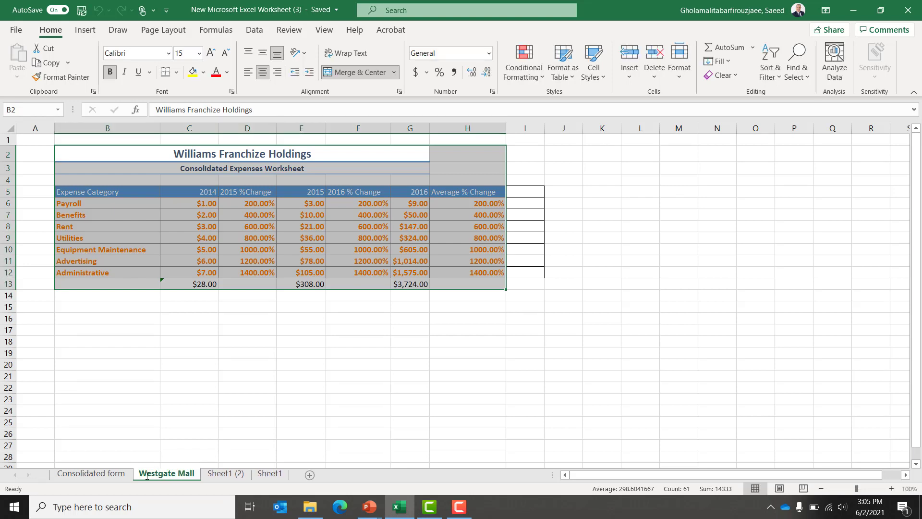
# Rename the Sheet1 (2) tab to 'Greenhill Mall', fixing its initial letter
pyautogui.click(225, 474)
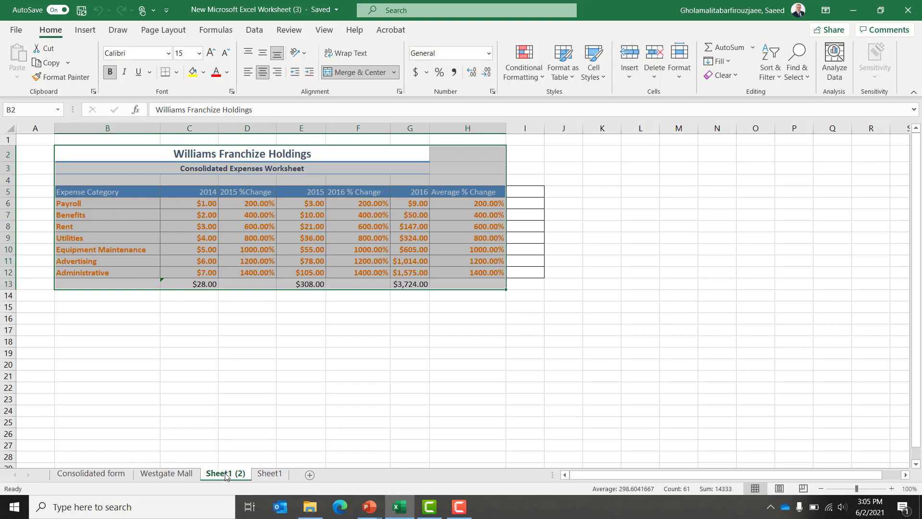
pyautogui.doubleClick(224, 473)
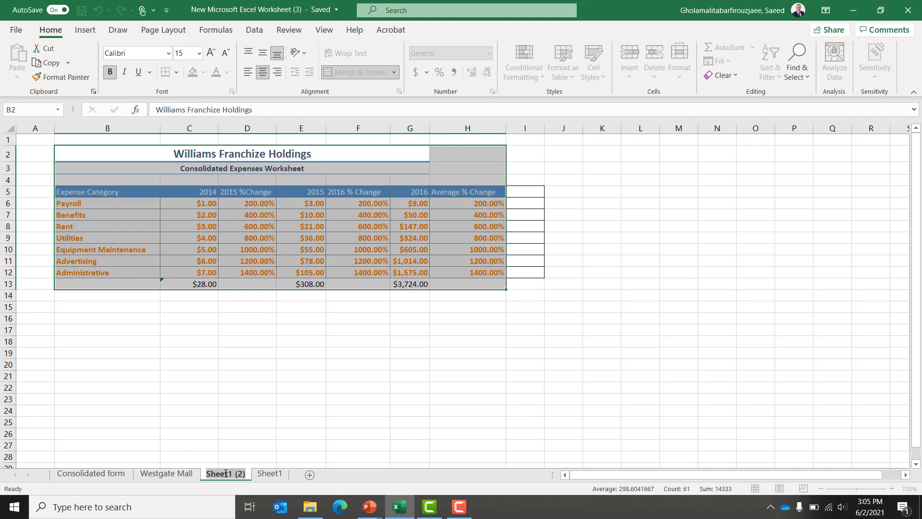
pyautogui.write('Green')
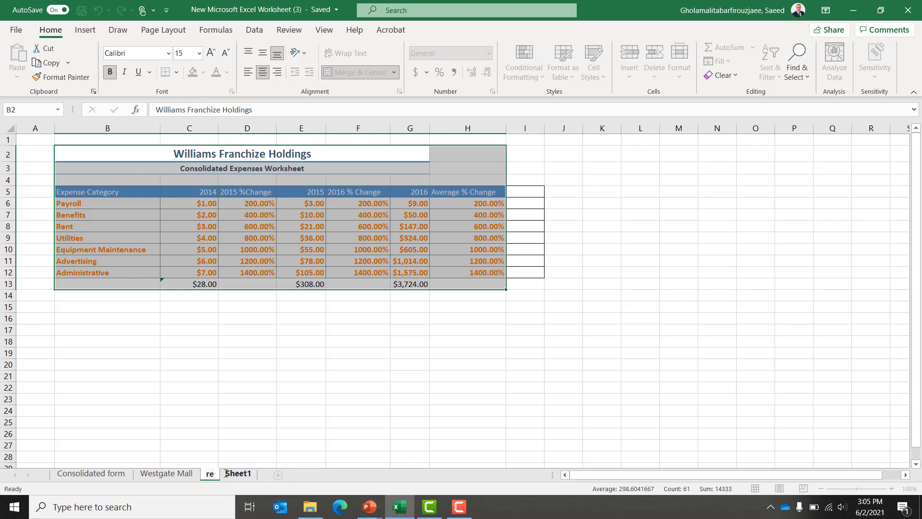
pyautogui.write('hill Mall')
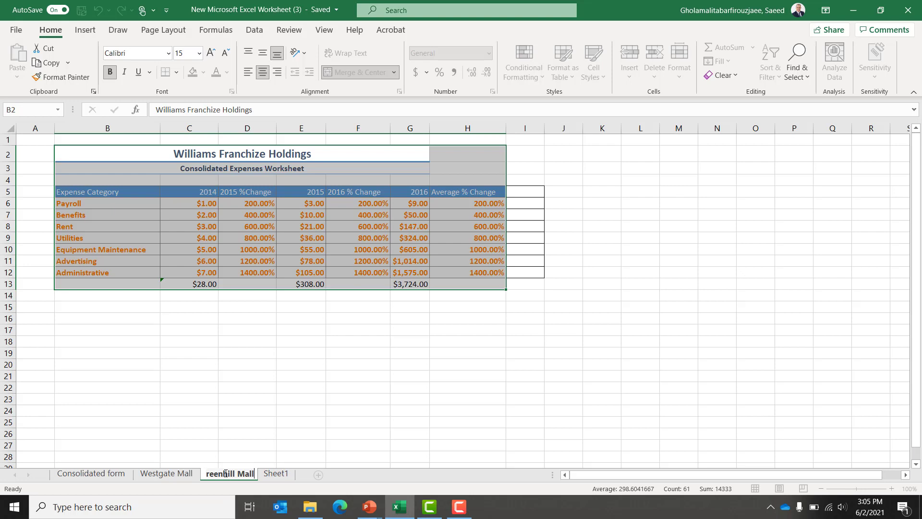
pyautogui.press('Return')
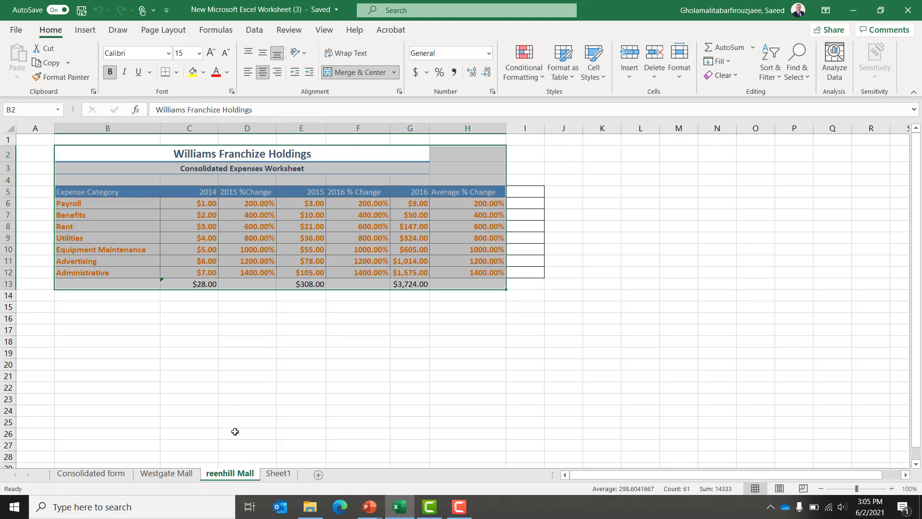
pyautogui.doubleClick(226, 474)
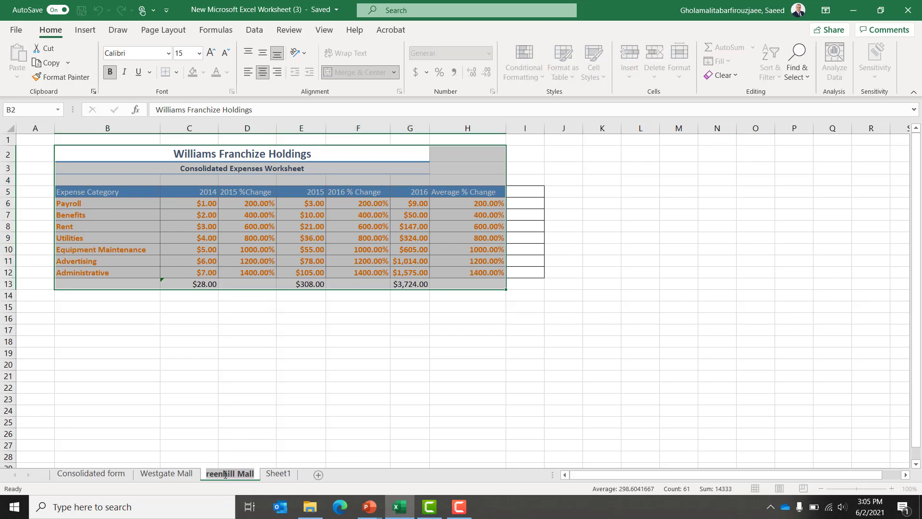
pyautogui.press('Home')
pyautogui.write('G')
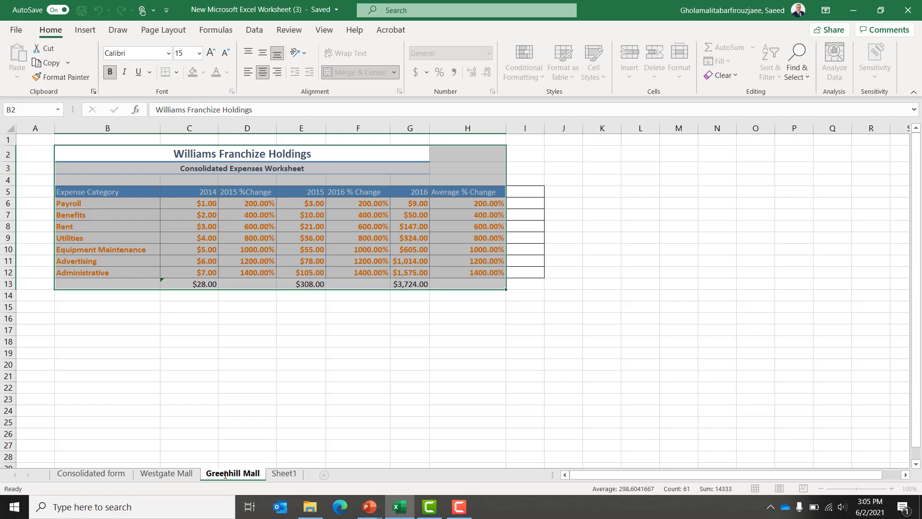
pyautogui.press('Return')
# Rename the Sheet1 tab to 'Reston Plaza'
pyautogui.click(277, 474)
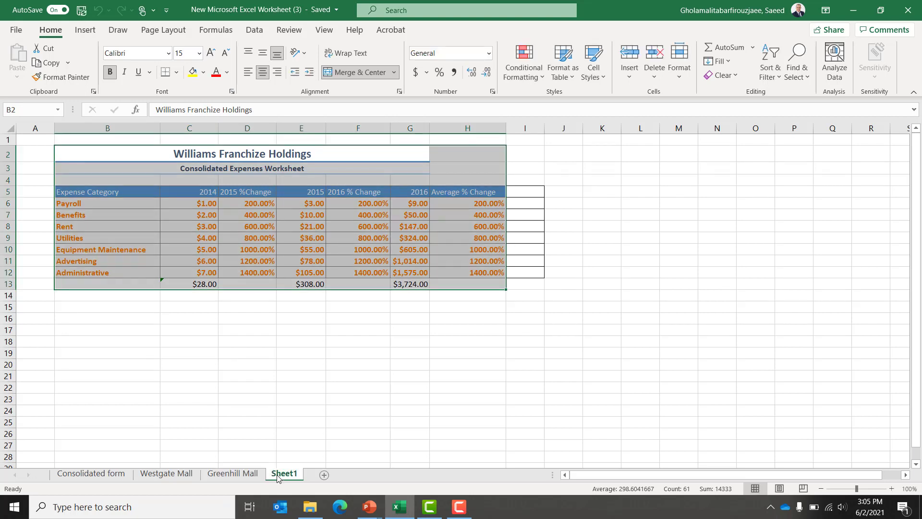
pyautogui.doubleClick(277, 474)
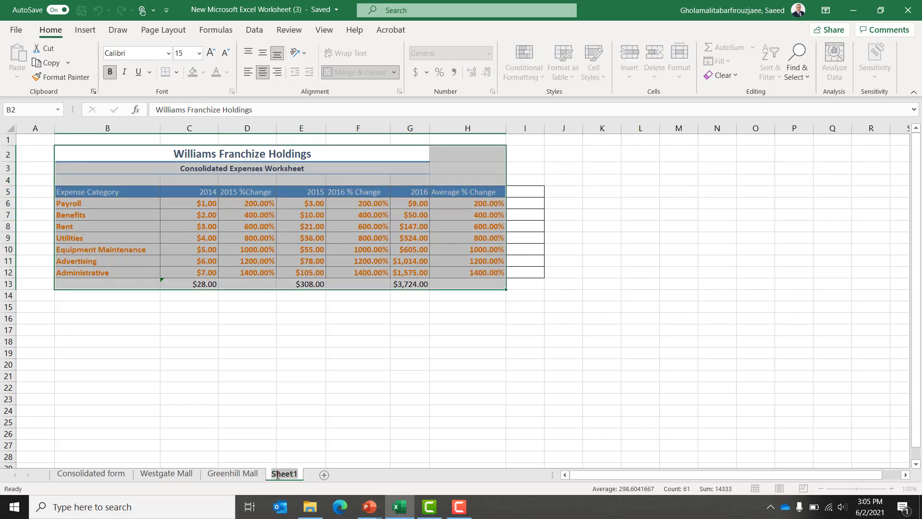
pyautogui.write('Reston Mall')
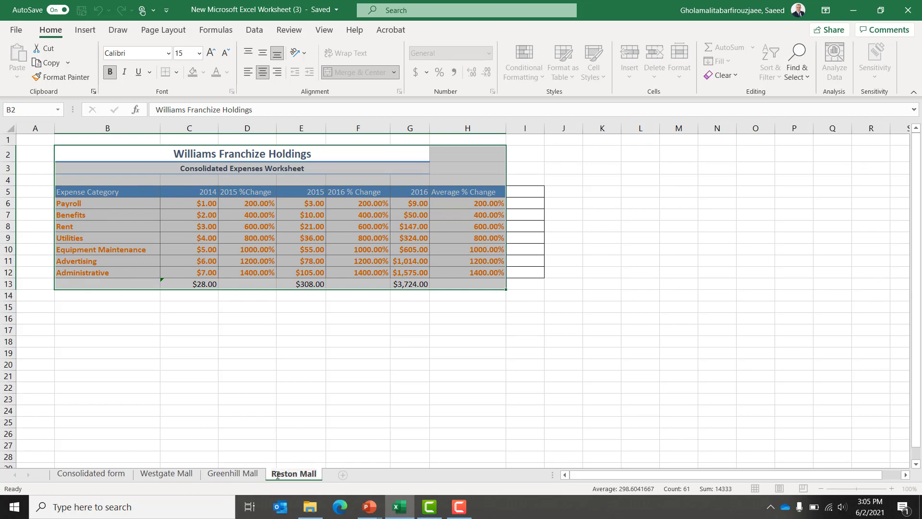
pyautogui.press('BackSpace')
pyautogui.press('BackSpace')
pyautogui.press('BackSpace')
pyautogui.press('BackSpace')
pyautogui.write('Plaza')
pyautogui.press('Return')
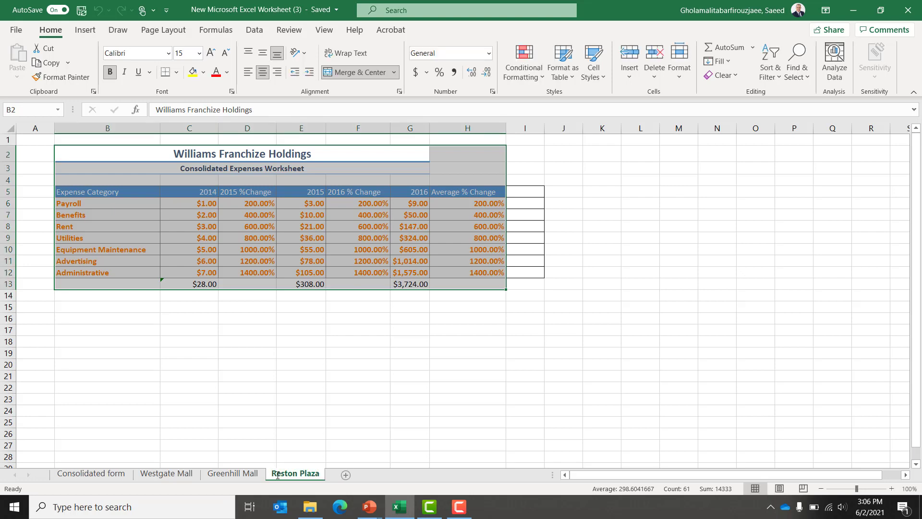
# Group Consolidated form with the Westgate Mall, Greenhill Mall and Reston Plaza sheets
pyautogui.click(164, 473)
pyautogui.click(176, 250)
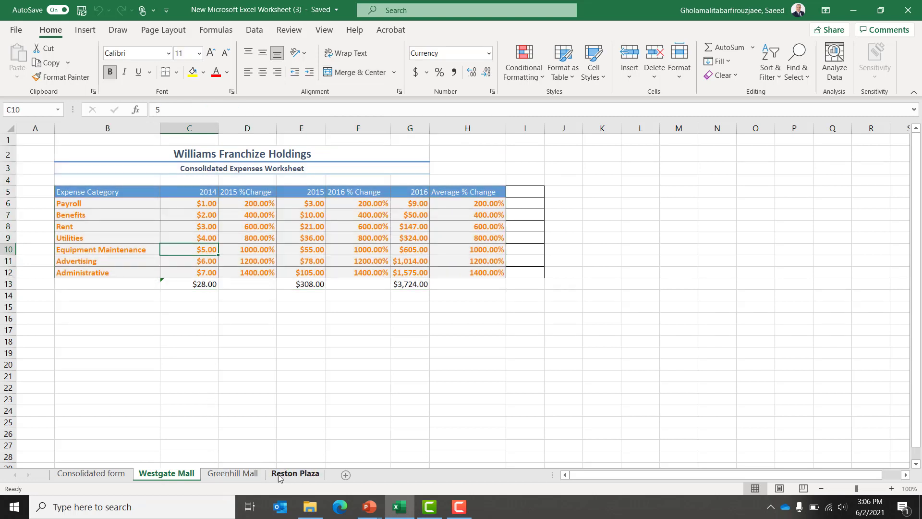
pyautogui.click(91, 474)
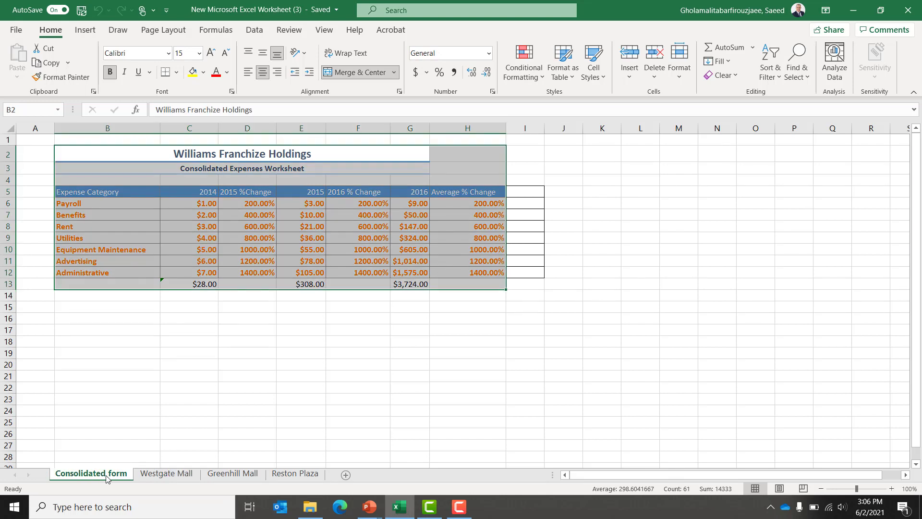
pyautogui.keyDown('ctrl'); pyautogui.click(168, 473); pyautogui.keyUp('ctrl')
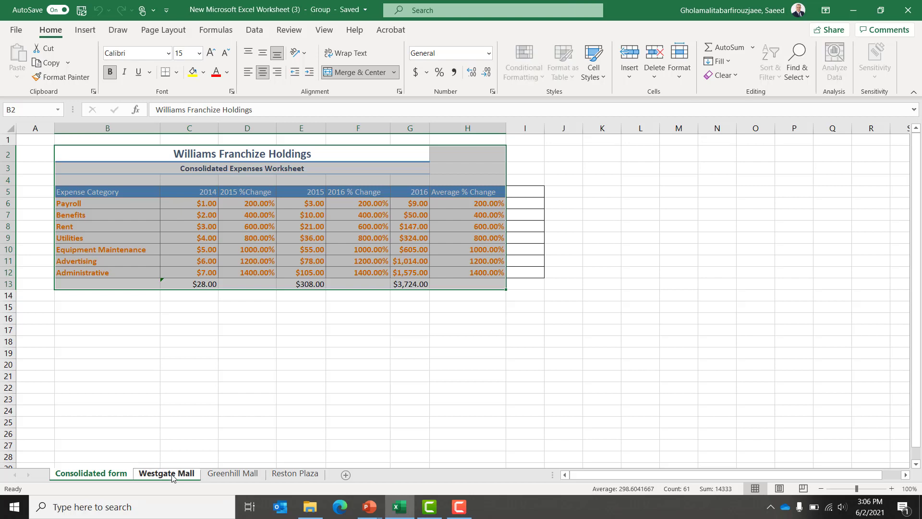
pyautogui.keyDown('ctrl'); pyautogui.click(223, 475); pyautogui.keyUp('ctrl')
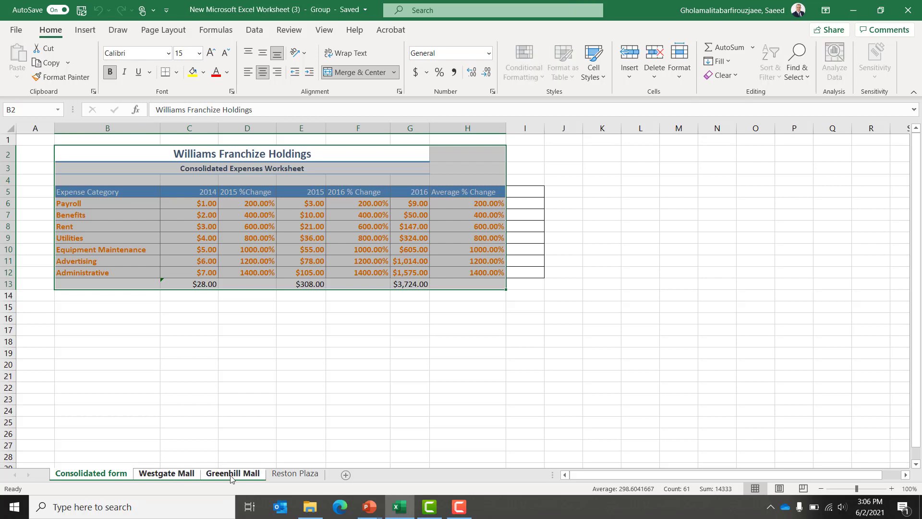
pyautogui.keyDown('ctrl'); pyautogui.click(284, 477); pyautogui.keyUp('ctrl')
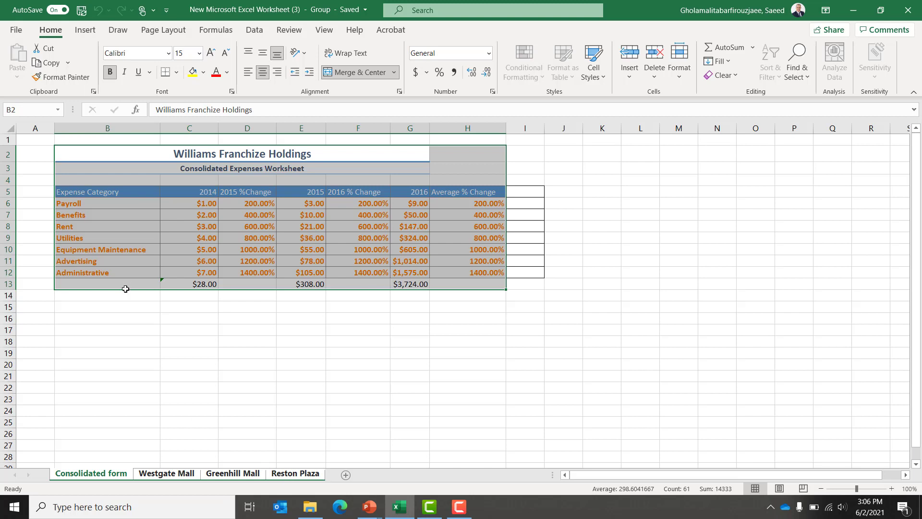
# Enter 3 as the Payroll 2014 value in C6 across the grouped sheets
pyautogui.click(183, 232)
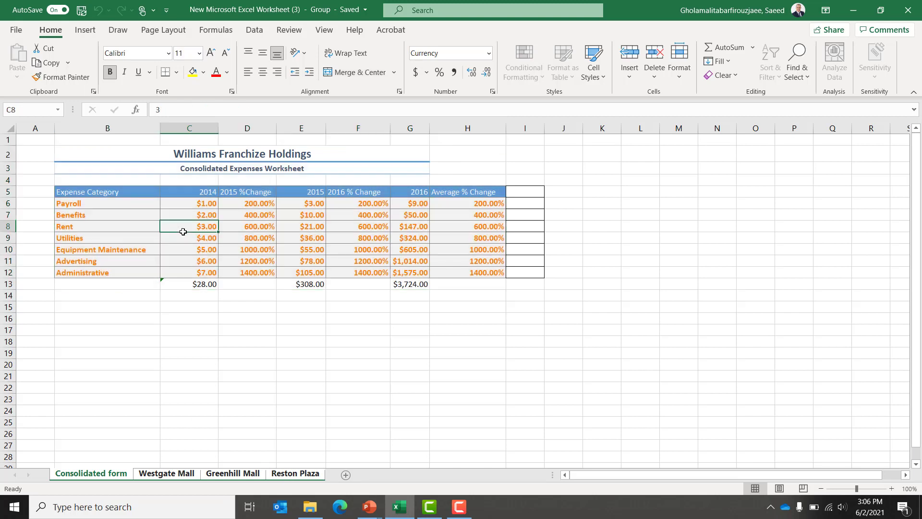
pyautogui.press('Up')
pyautogui.press('Up')
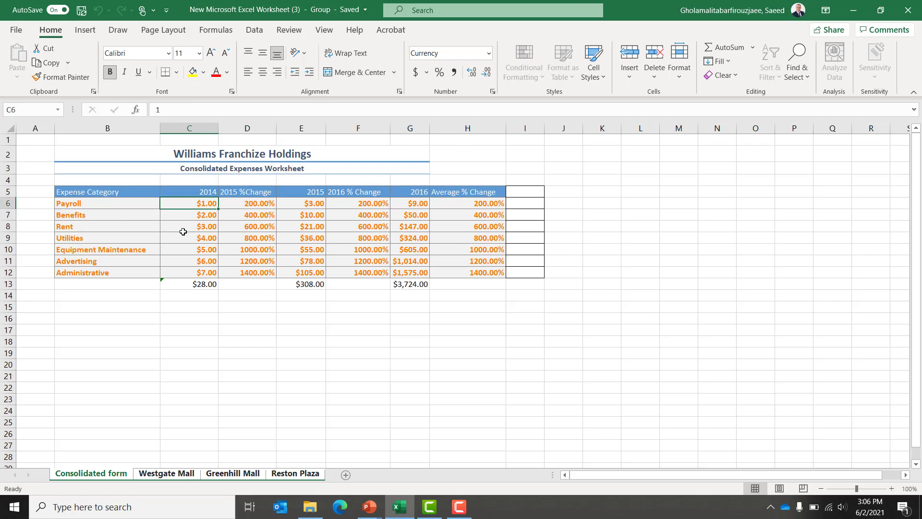
pyautogui.press('Down')
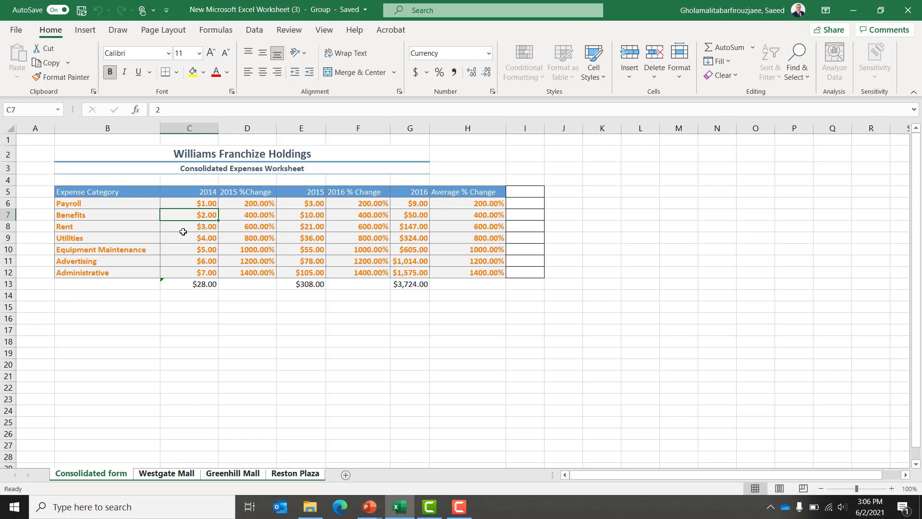
pyautogui.press('Down')
pyautogui.press('Up')
pyautogui.press('Up')
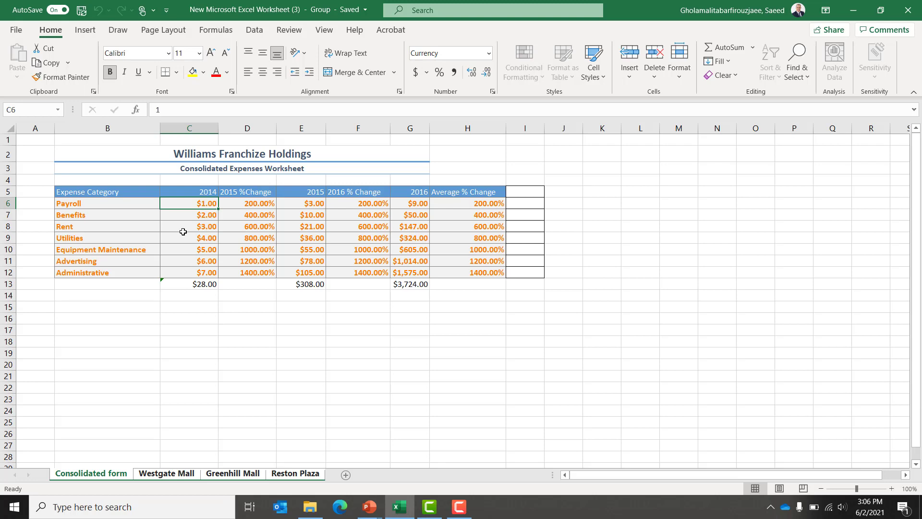
pyautogui.write('3')
pyautogui.press('Return')
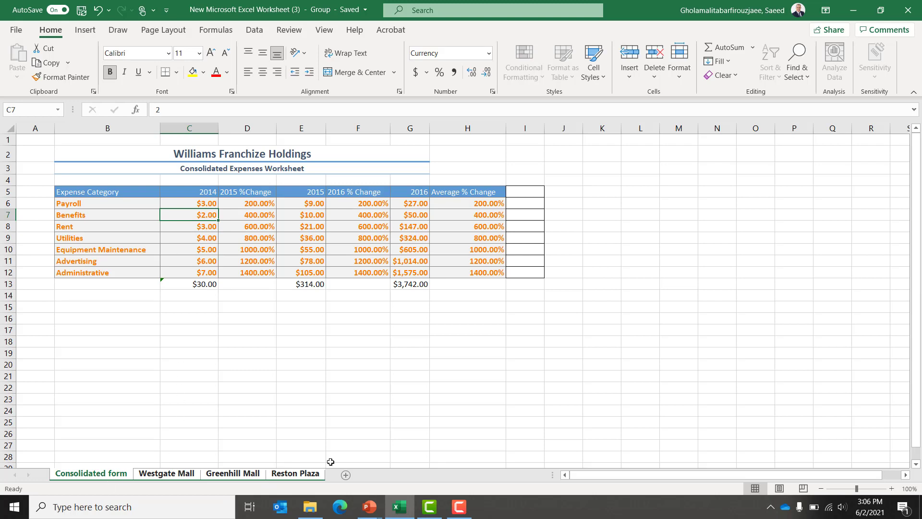
# Ungroup the sheets, check each mall sheet, then select Consolidated form's Payroll 2014 cell C6
pyautogui.click(172, 475)
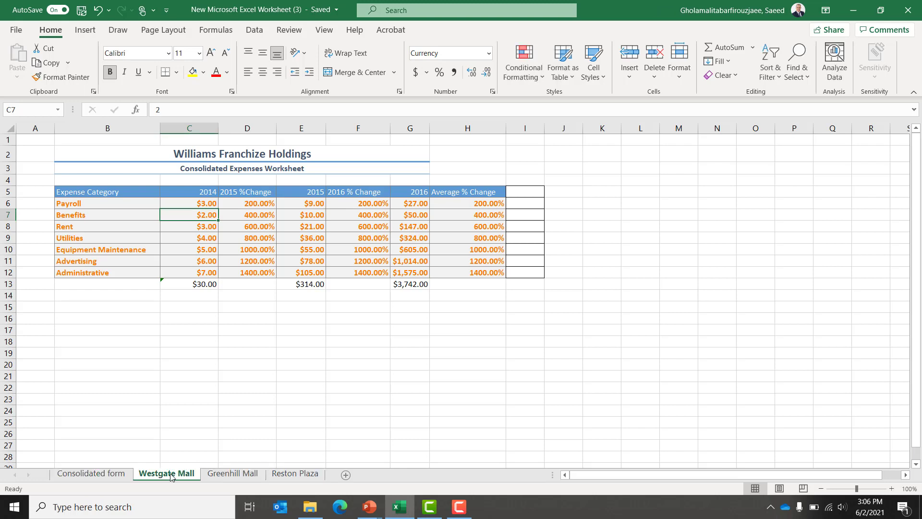
pyautogui.click(241, 475)
pyautogui.click(311, 474)
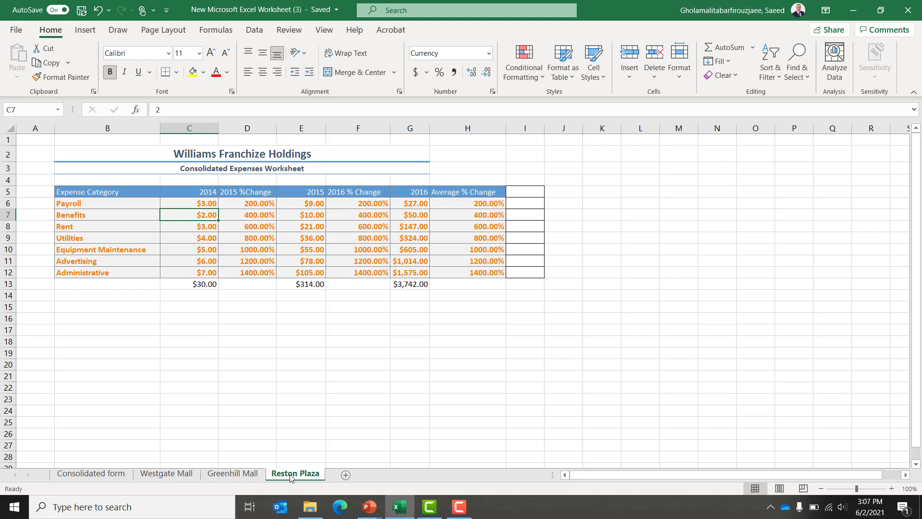
pyautogui.click(171, 474)
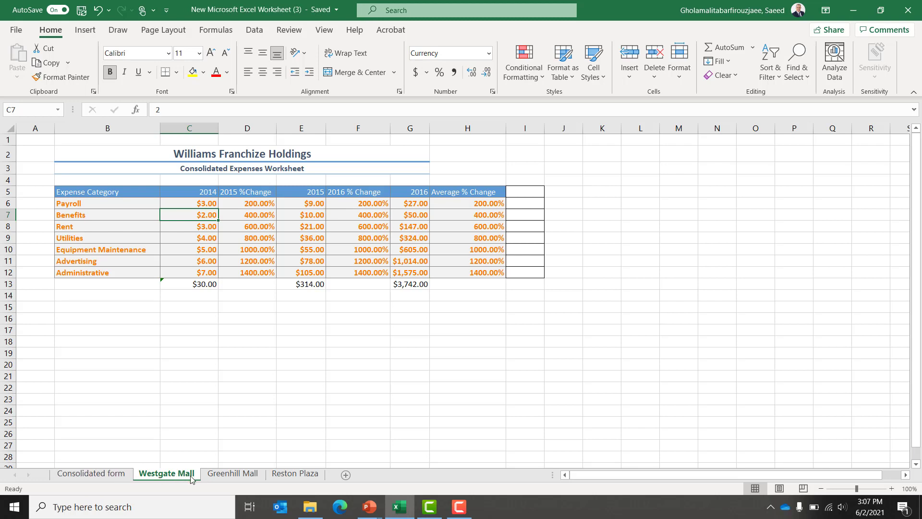
pyautogui.click(103, 474)
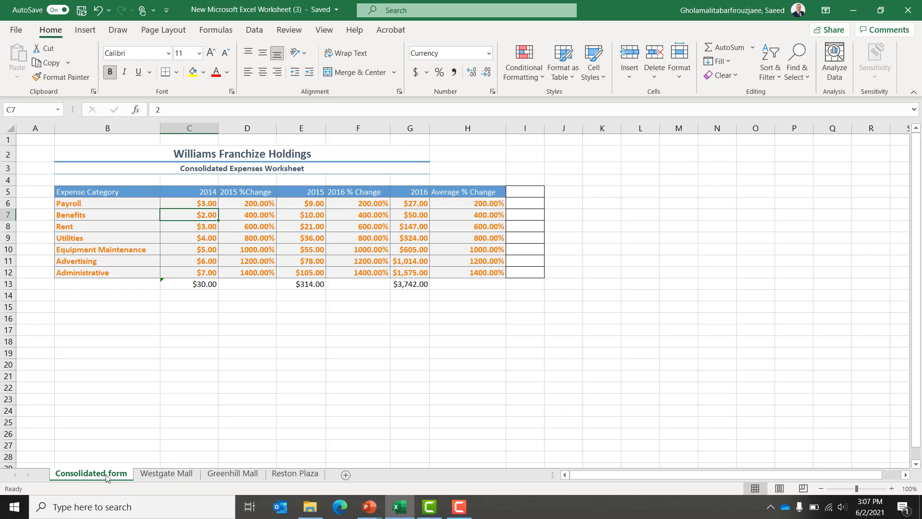
pyautogui.click(192, 204)
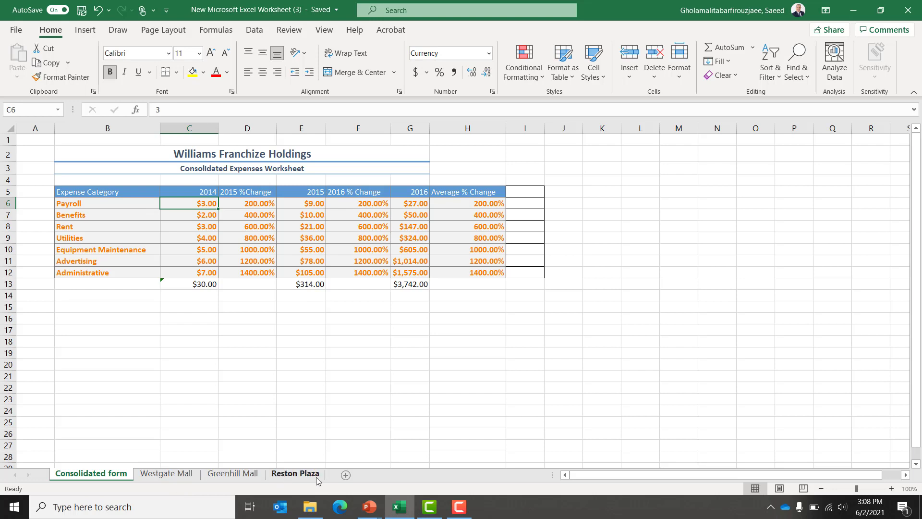
# Start a SUM in C6 pointing at Westgate Mall's C7, then cancel the broken formula
pyautogui.write('=')
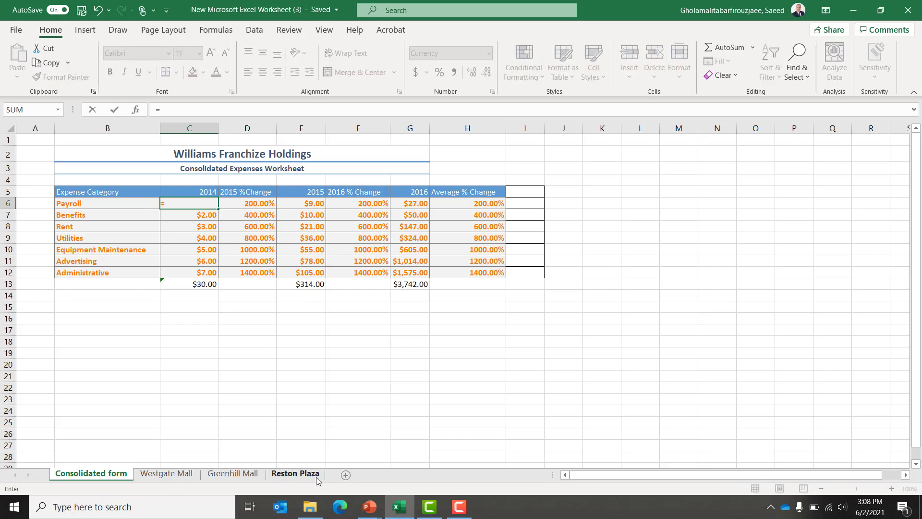
pyautogui.write('sum')
pyautogui.press('Tab')
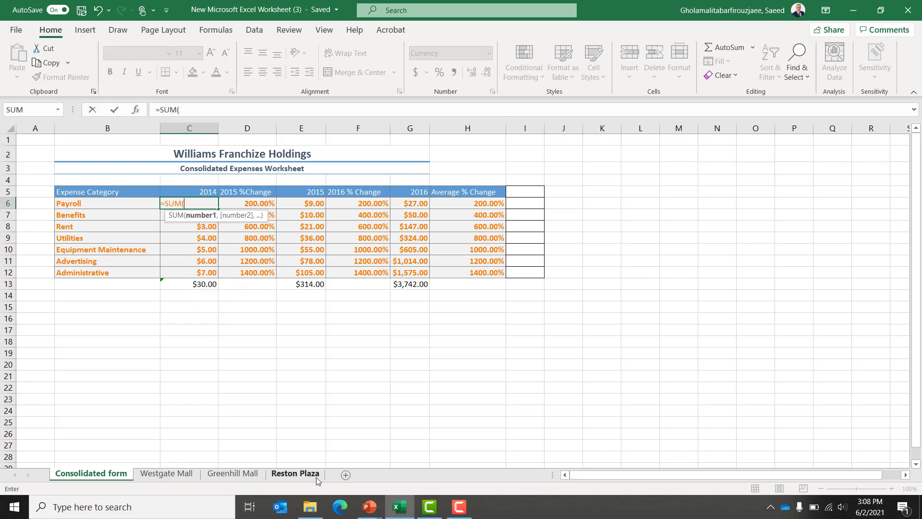
pyautogui.keyDown('shift'); pyautogui.click(151, 475); pyautogui.keyUp('shift')
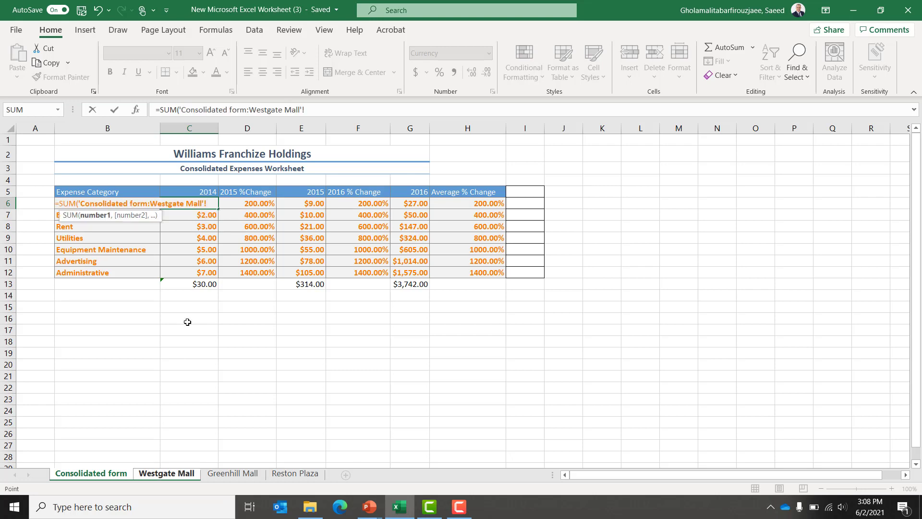
pyautogui.click(188, 215)
pyautogui.write('`')
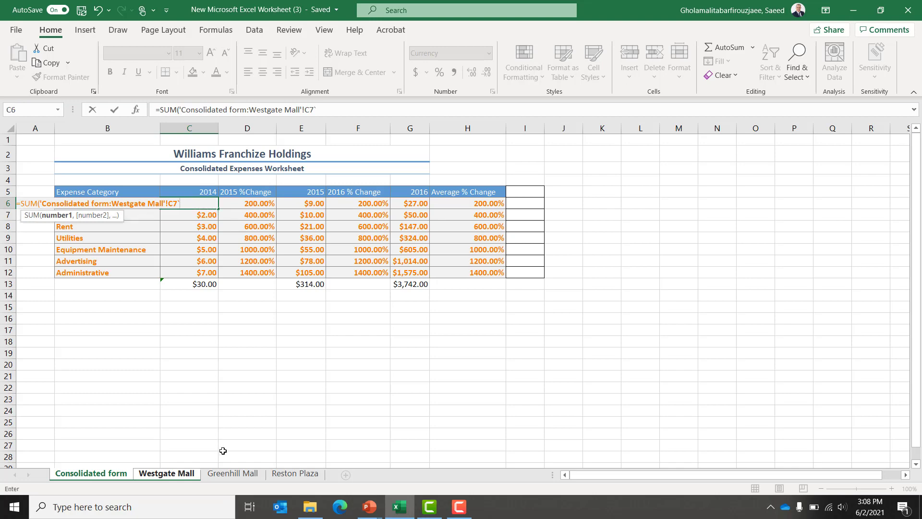
pyautogui.click(143, 475)
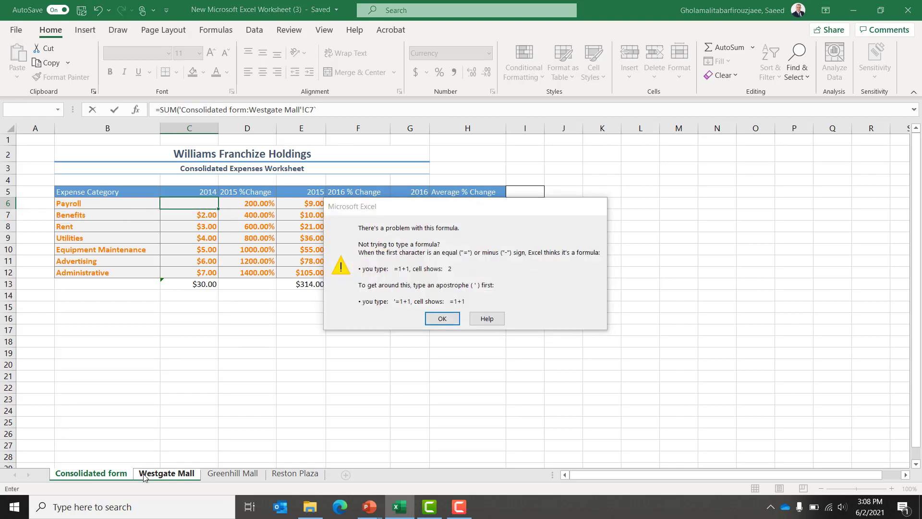
pyautogui.press('Return')
pyautogui.keyDown('shift'); pyautogui.click(144, 475); pyautogui.keyUp('shift')
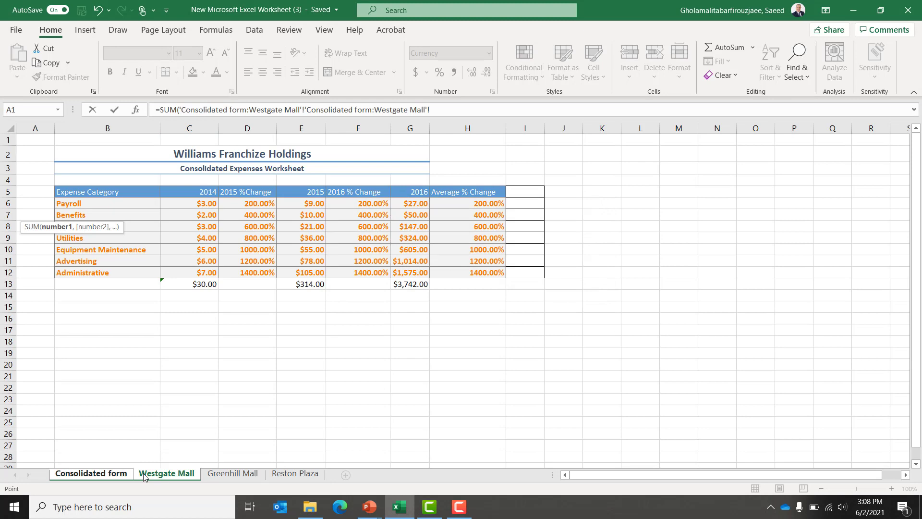
pyautogui.click(101, 474)
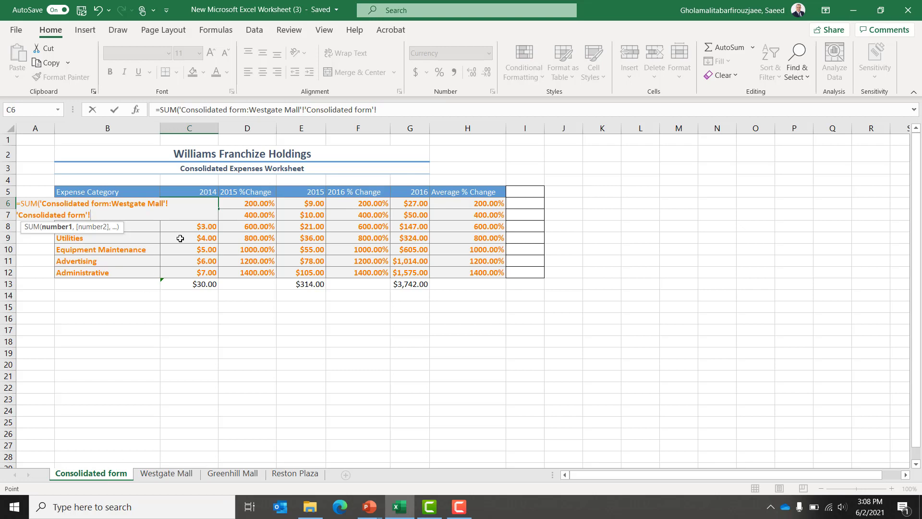
pyautogui.press('Escape')
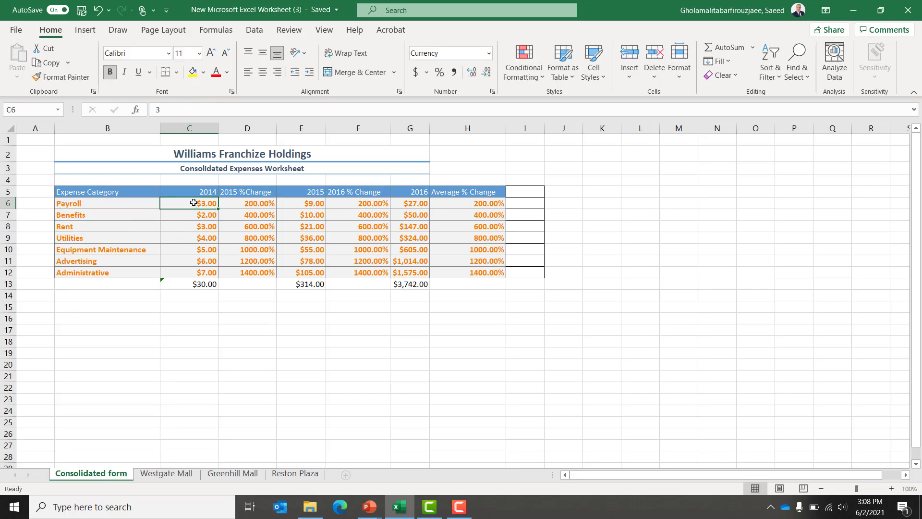
# Begin another =SUM in C6 referencing the Westgate Mall sheet, then cancel it
pyautogui.write('=sum')
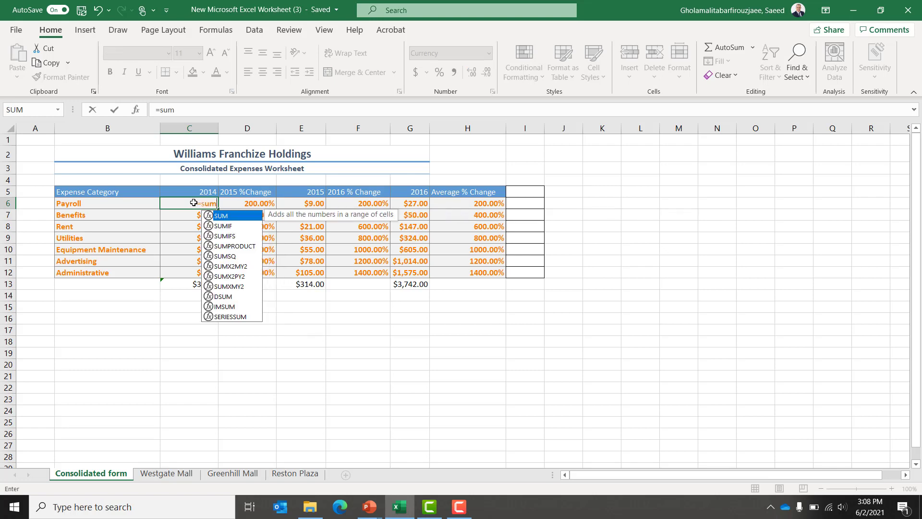
pyautogui.press('Tab')
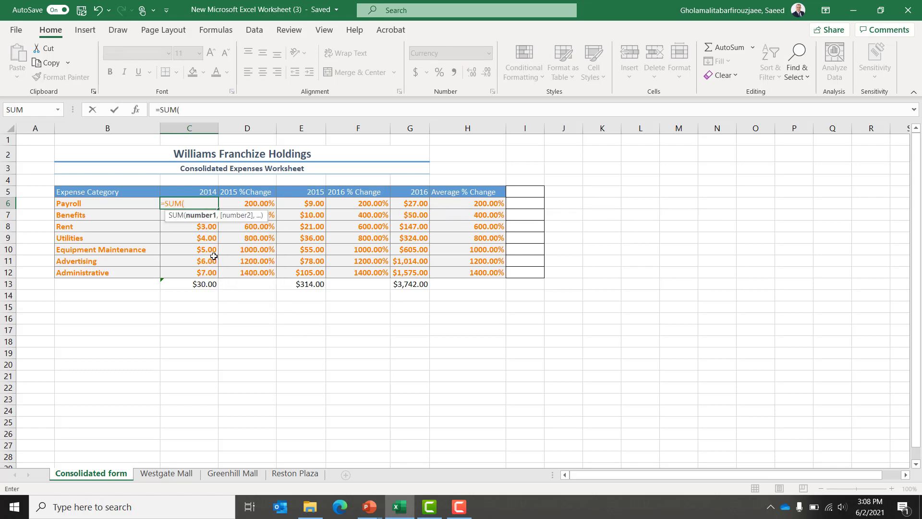
pyautogui.click(160, 476)
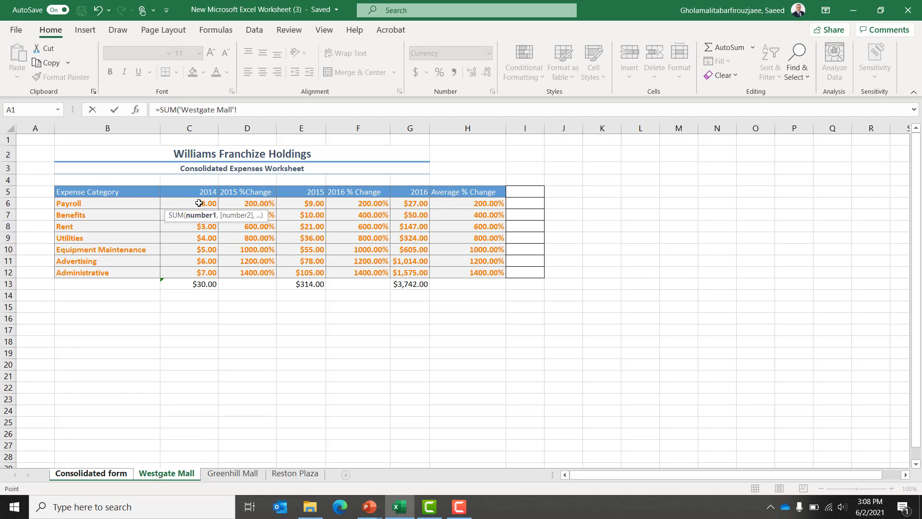
pyautogui.press('Escape')
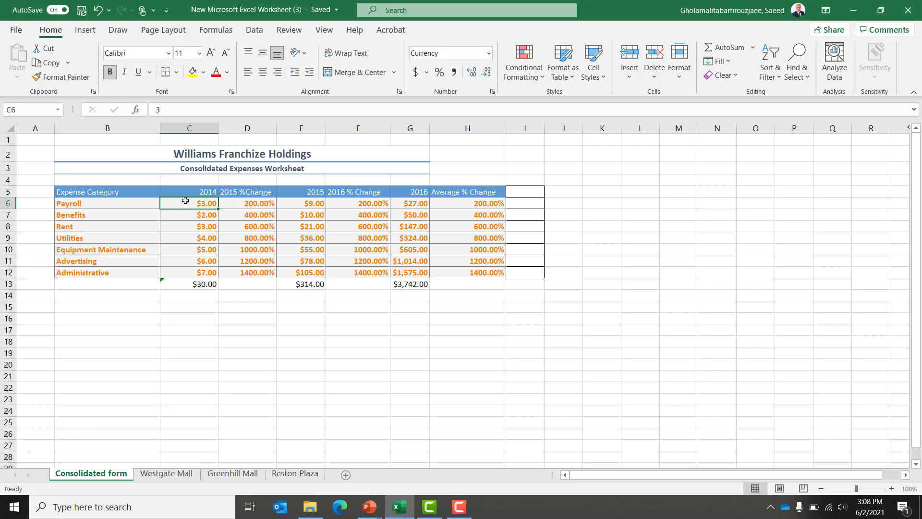
# Enter =SUM( in C6 referencing cell C6 on the Westgate Mall sheet
pyautogui.write('=SUM(')
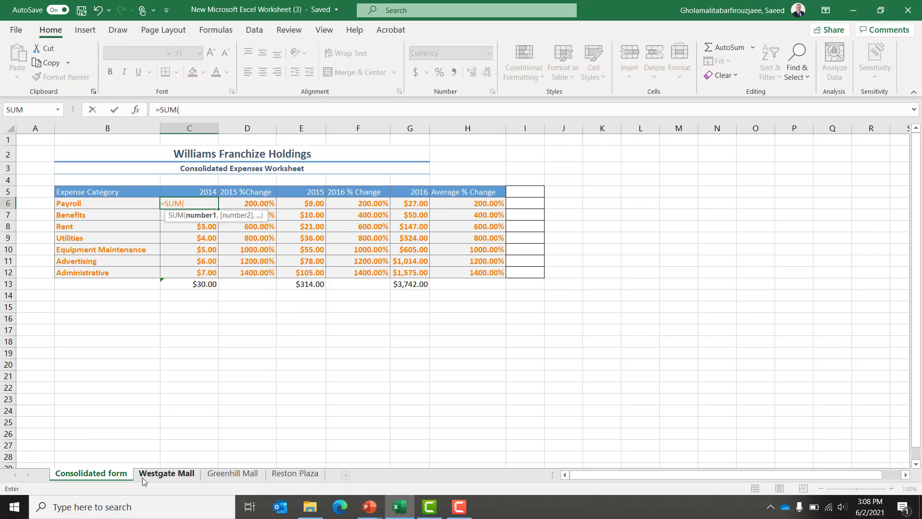
pyautogui.click(160, 476)
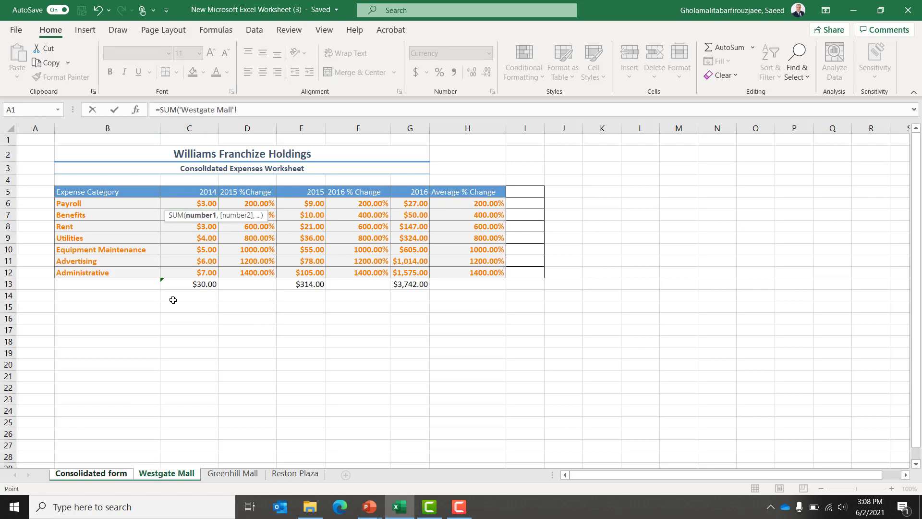
pyautogui.click(180, 202)
# Span the reference from Westgate Mall to Greenhill Mall and commit the 3-D SUM
pyautogui.click(234, 475)
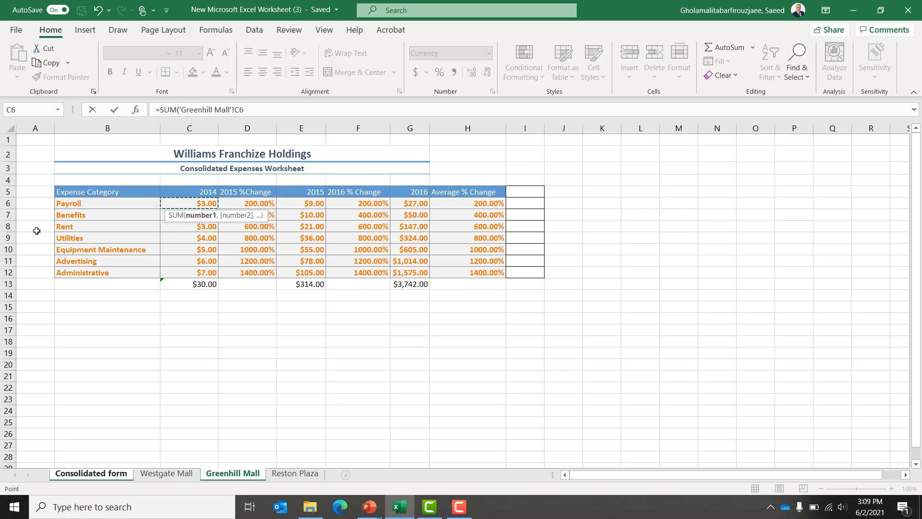
pyautogui.keyDown('shift'); pyautogui.click(173, 474); pyautogui.keyUp('shift')
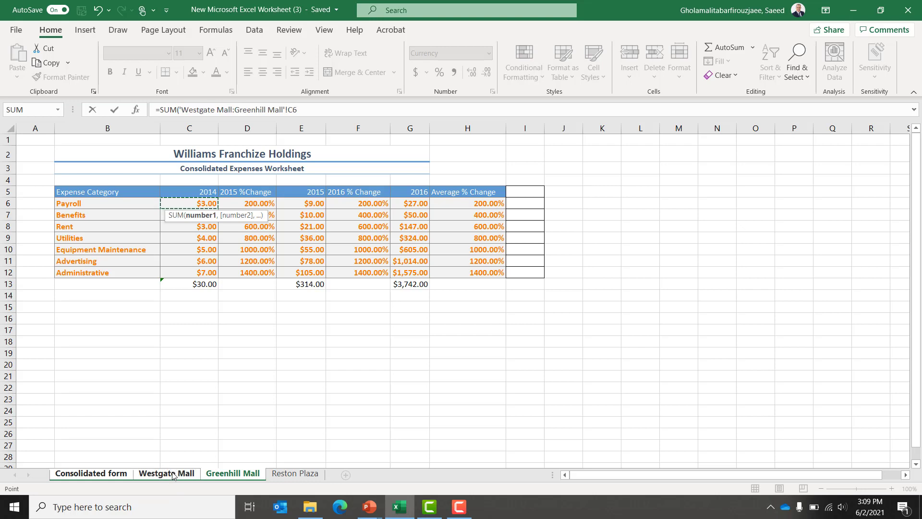
pyautogui.keyDown('shift'); pyautogui.click(283, 474); pyautogui.keyUp('shift')
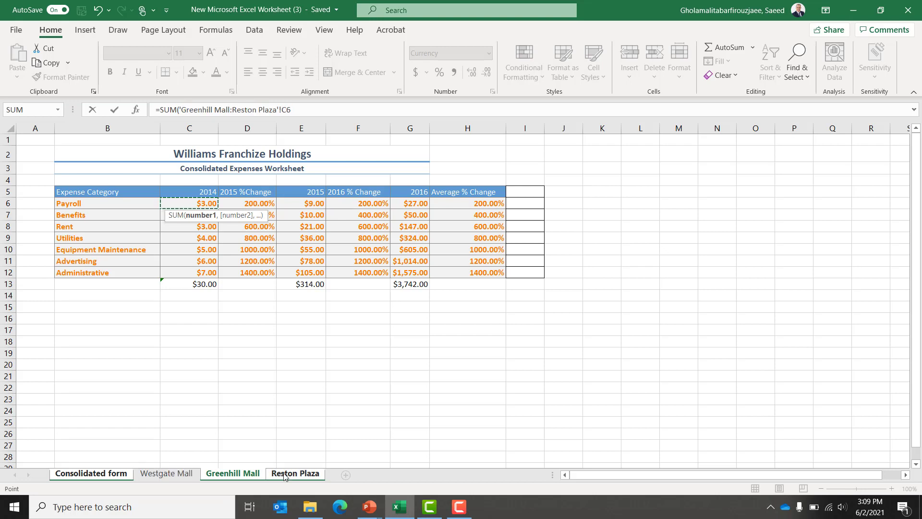
pyautogui.keyDown('shift'); pyautogui.click(178, 474); pyautogui.keyUp('shift')
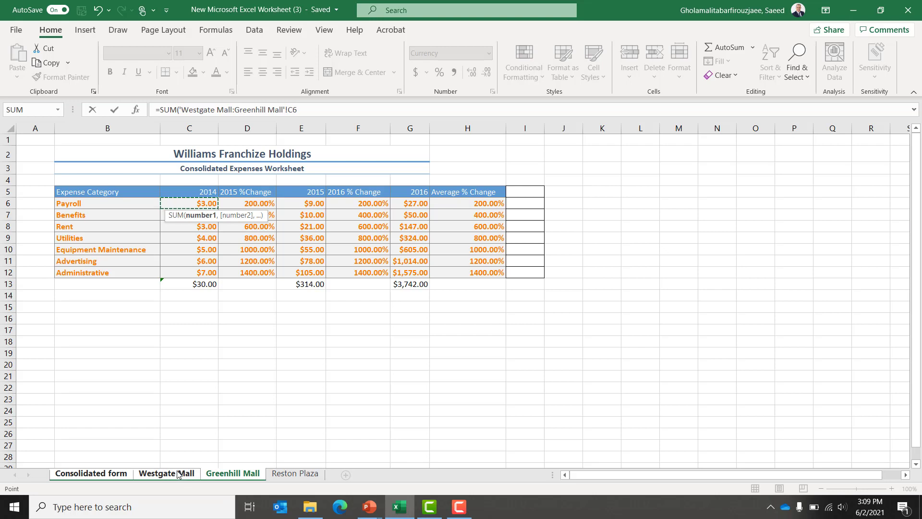
pyautogui.keyDown('shift'); pyautogui.click(295, 474); pyautogui.keyUp('shift')
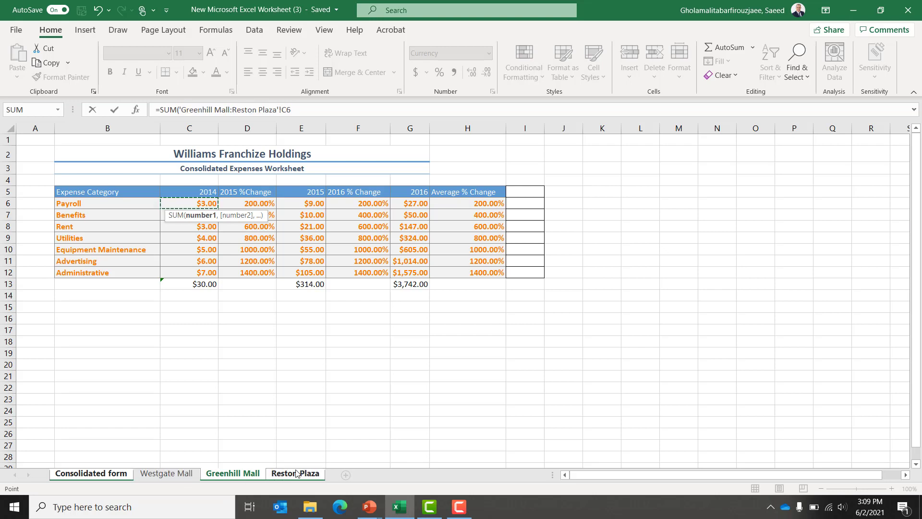
pyautogui.click(154, 474)
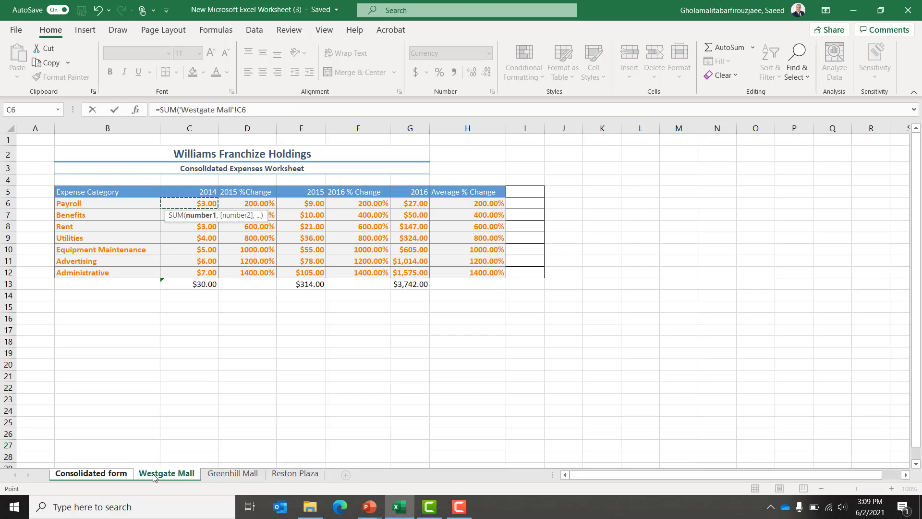
pyautogui.click(237, 475)
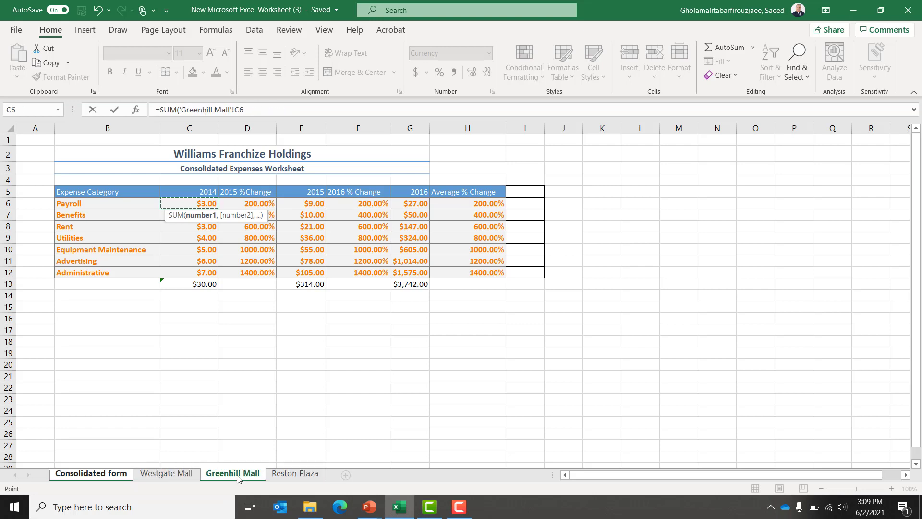
pyautogui.keyDown('shift'); pyautogui.click(188, 475); pyautogui.keyUp('shift')
pyautogui.keyDown('shift'); pyautogui.click(282, 475); pyautogui.keyUp('shift')
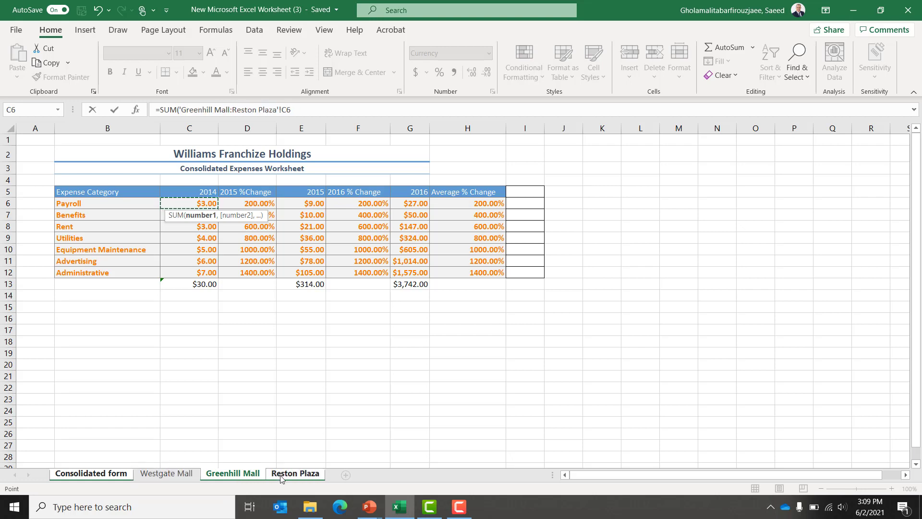
pyautogui.keyDown('shift'); pyautogui.click(179, 478); pyautogui.keyUp('shift')
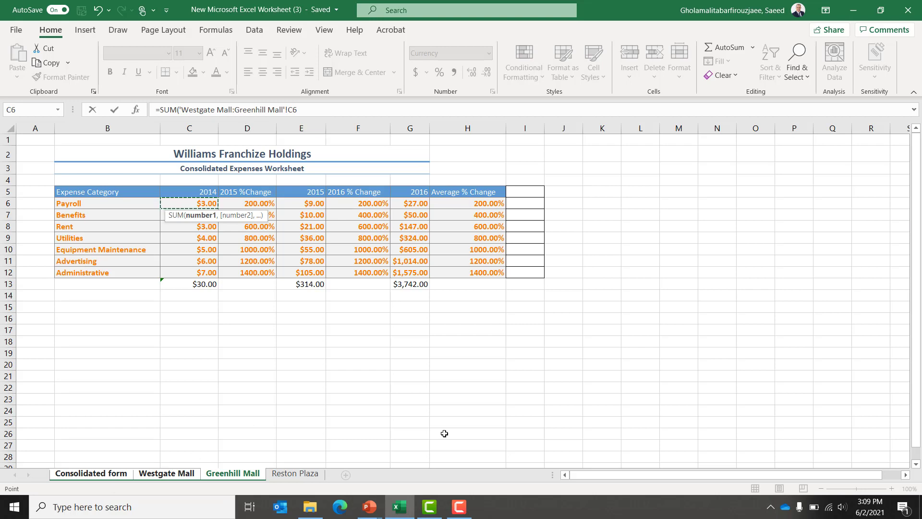
pyautogui.press('Return')
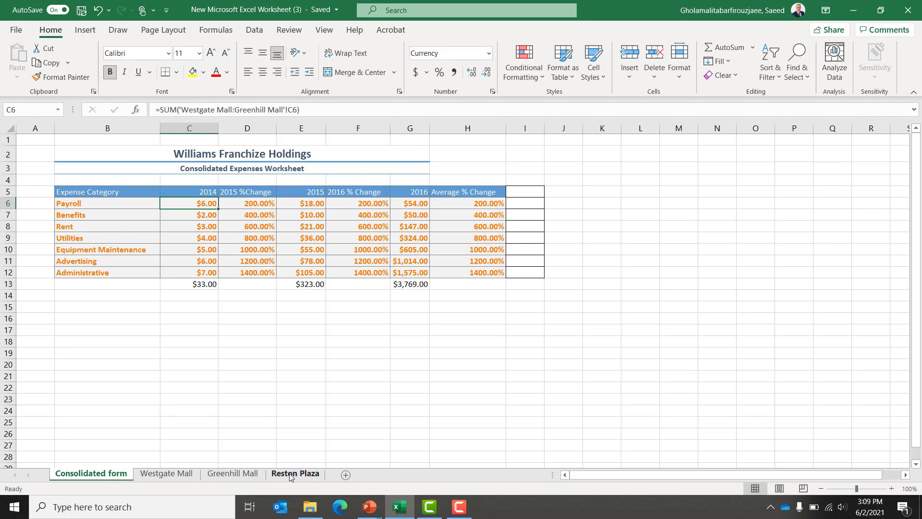
# Switch to the screen recorder and pause the recording
pyautogui.hotkey('alt', 'Tab')
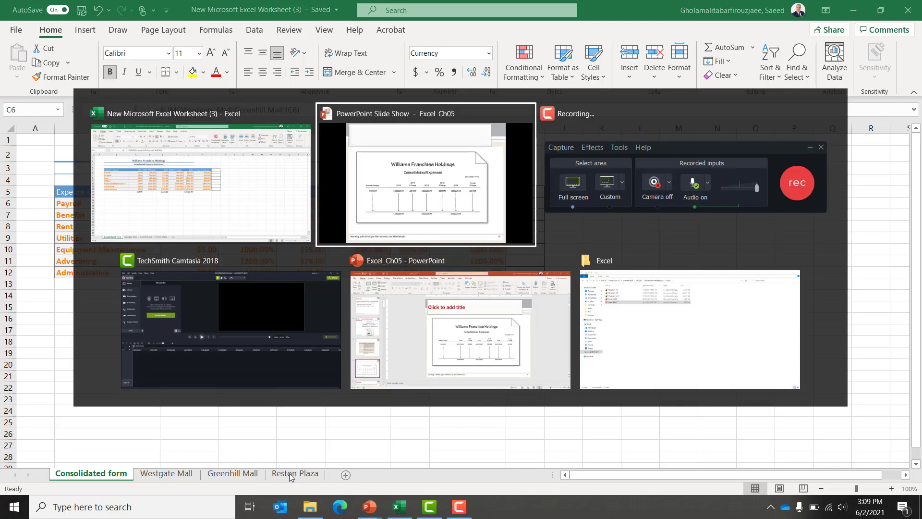
pyautogui.hotkey('alt', 'Tab')
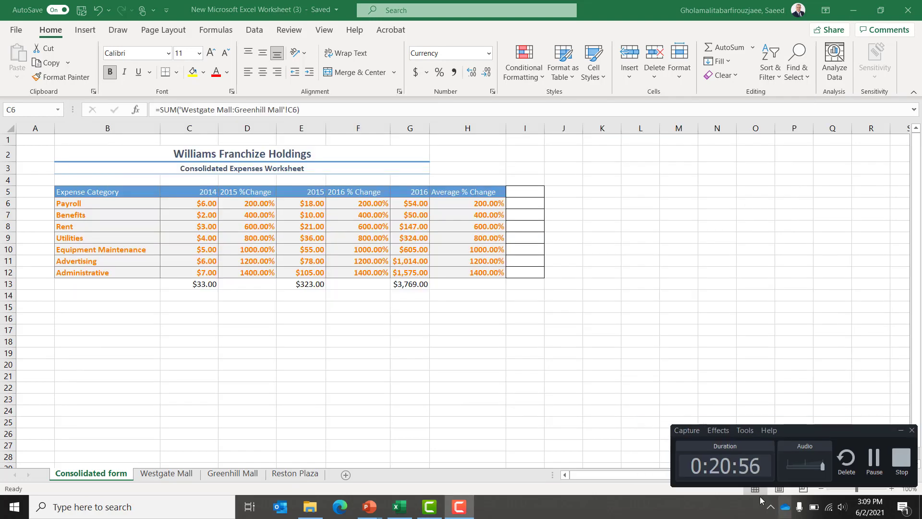
pyautogui.click(876, 473)
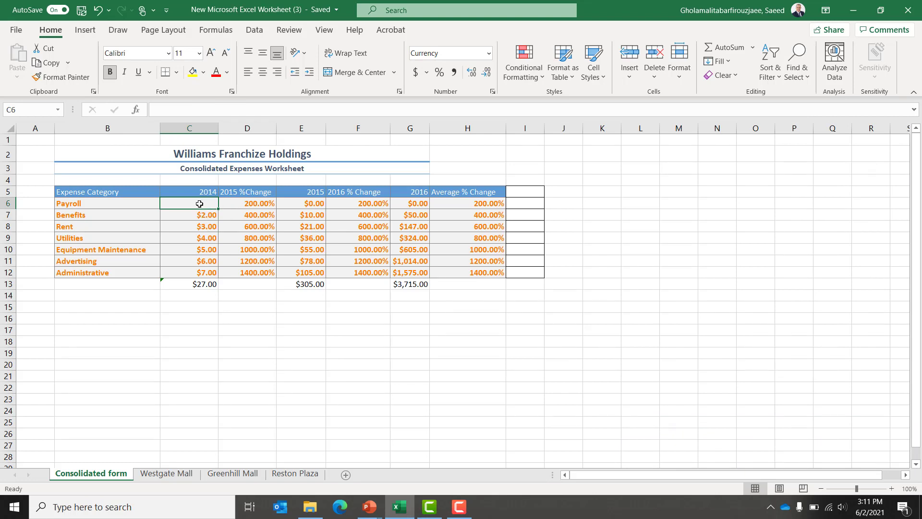
# Enter =SUM('Westgate Mall:Reston Plaza'!C7) in C6, showing $6.00 for Payroll 2014
pyautogui.write('=sum')
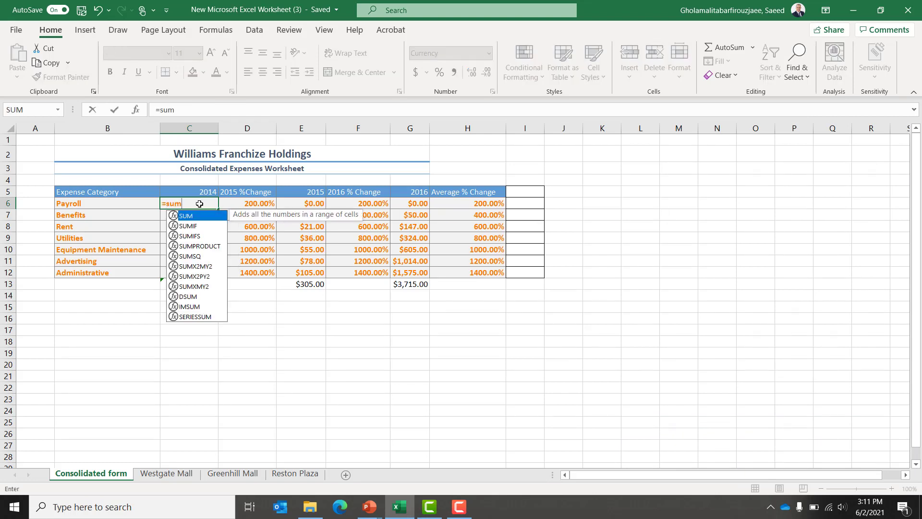
pyautogui.press('Tab')
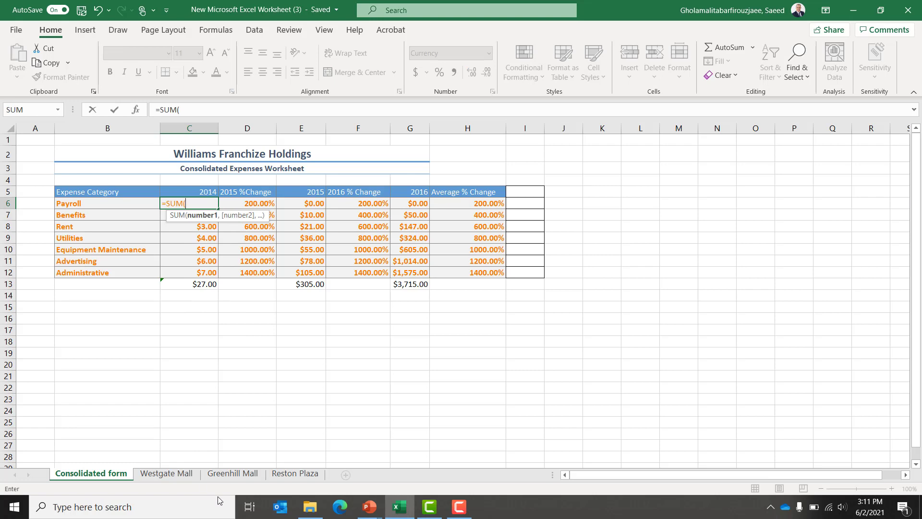
pyautogui.click(155, 478)
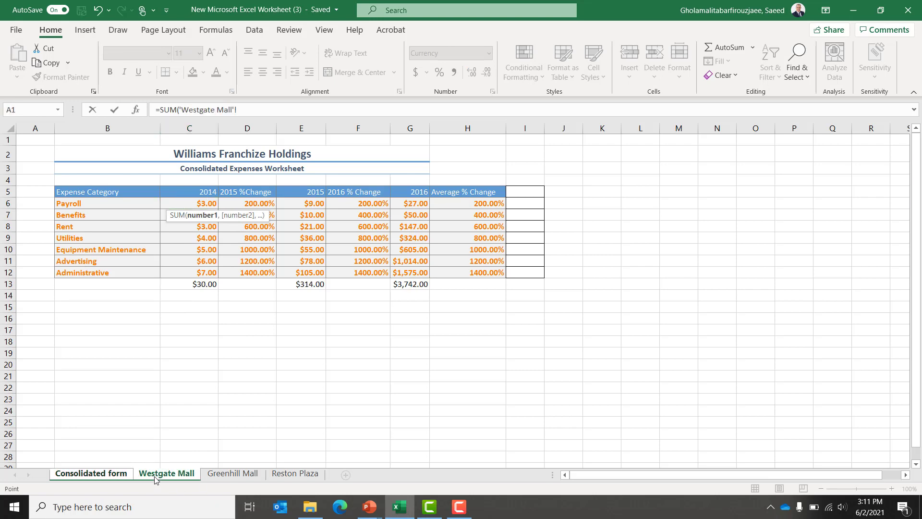
pyautogui.click(165, 215)
pyautogui.keyDown('shift'); pyautogui.click(289, 474); pyautogui.keyUp('shift')
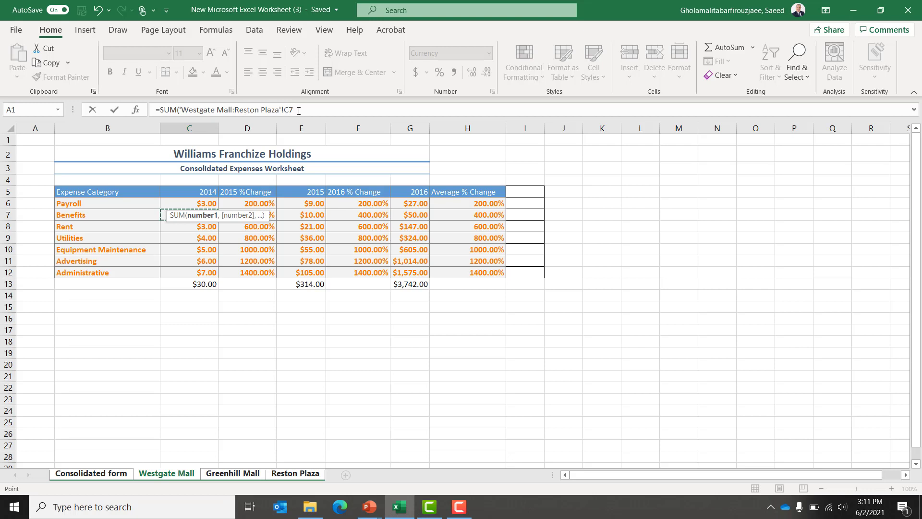
pyautogui.click(299, 111)
pyautogui.press('Return')
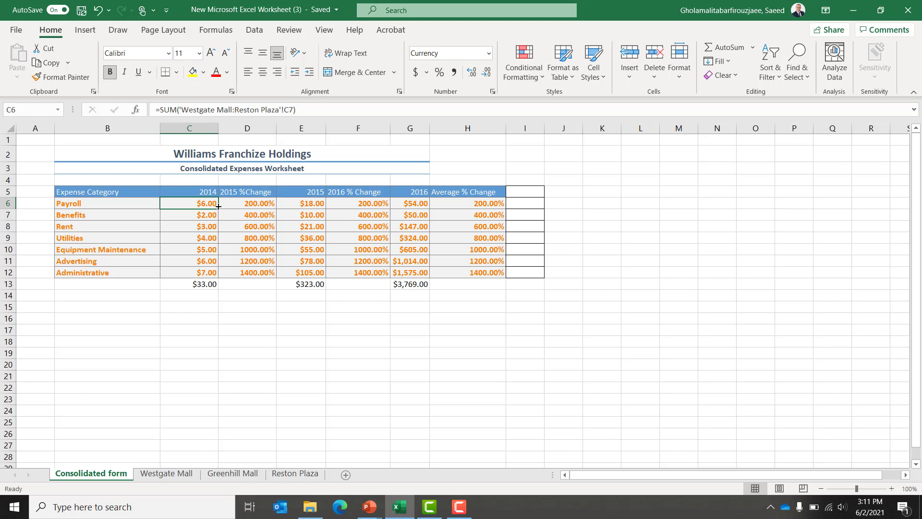
# Fill the cross-sheet SUM from C6 down to C12 and check the formulas in C6 and E6
pyautogui.moveTo(219, 206); pyautogui.dragTo(217, 275)
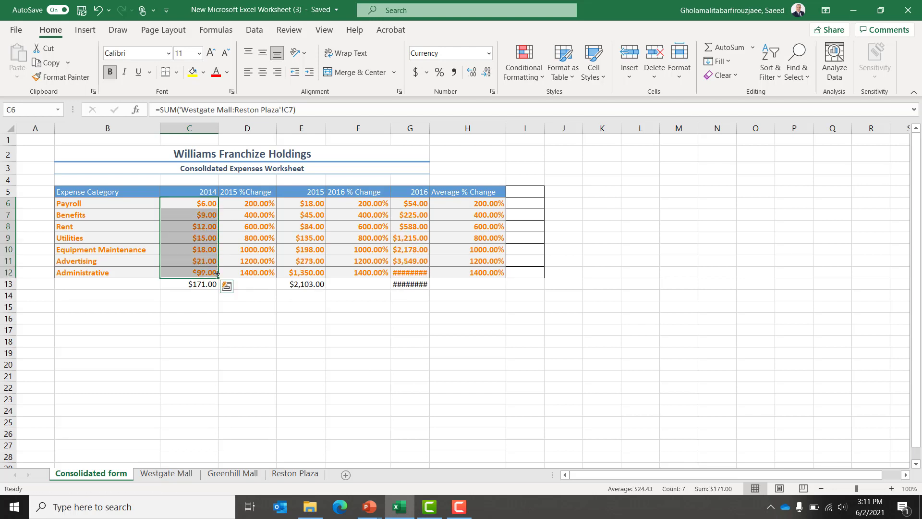
pyautogui.click(197, 207)
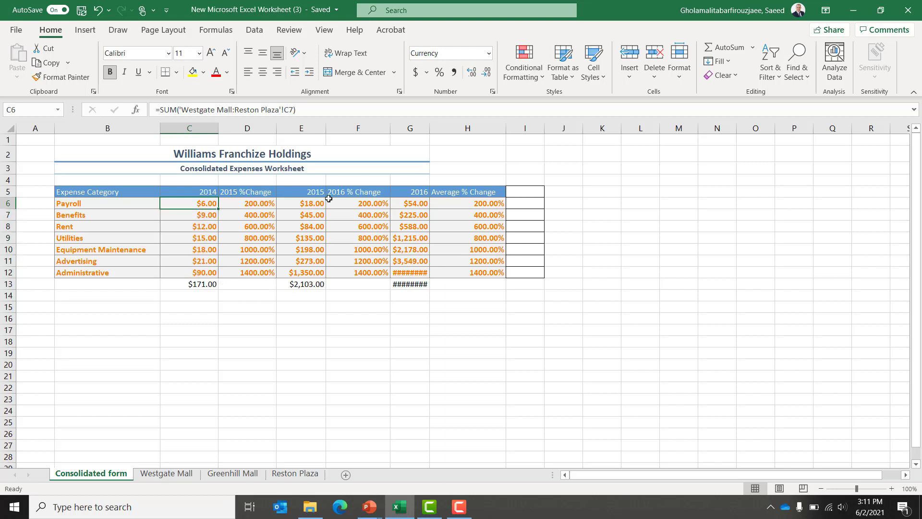
pyautogui.click(313, 202)
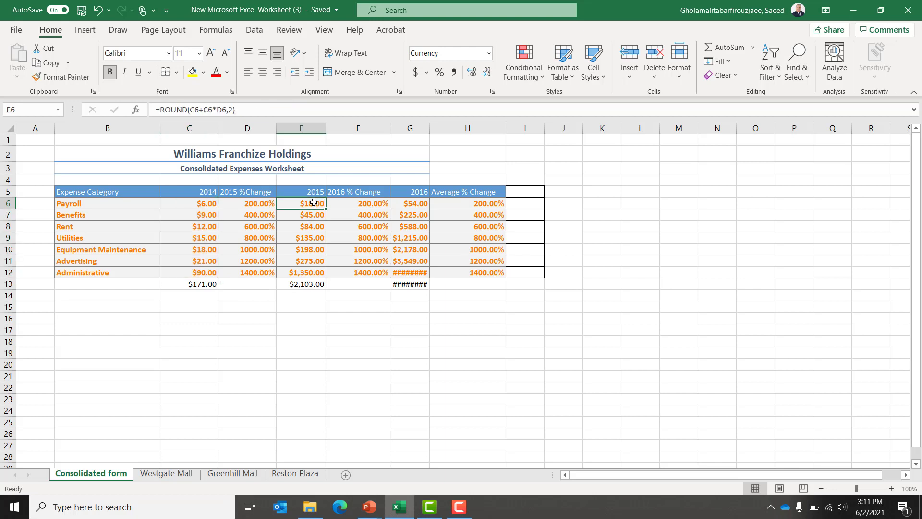
pyautogui.click(185, 205)
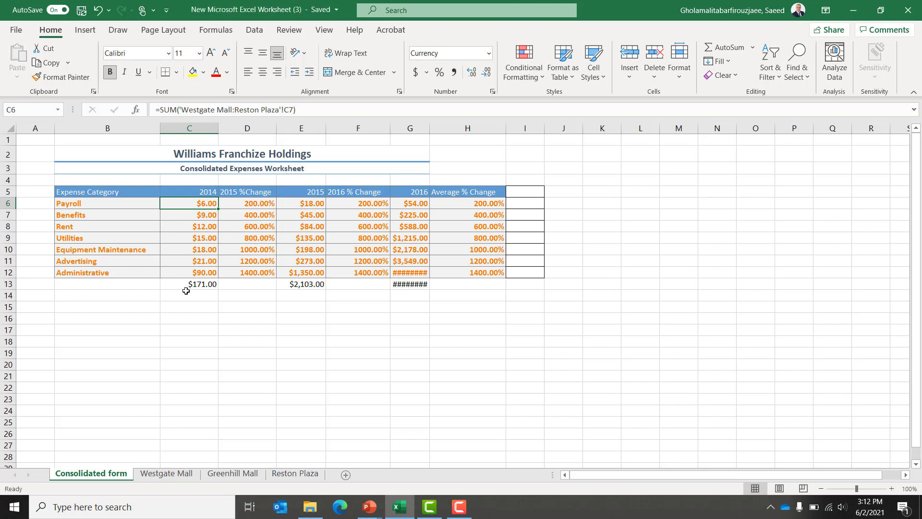
pyautogui.click(75, 203)
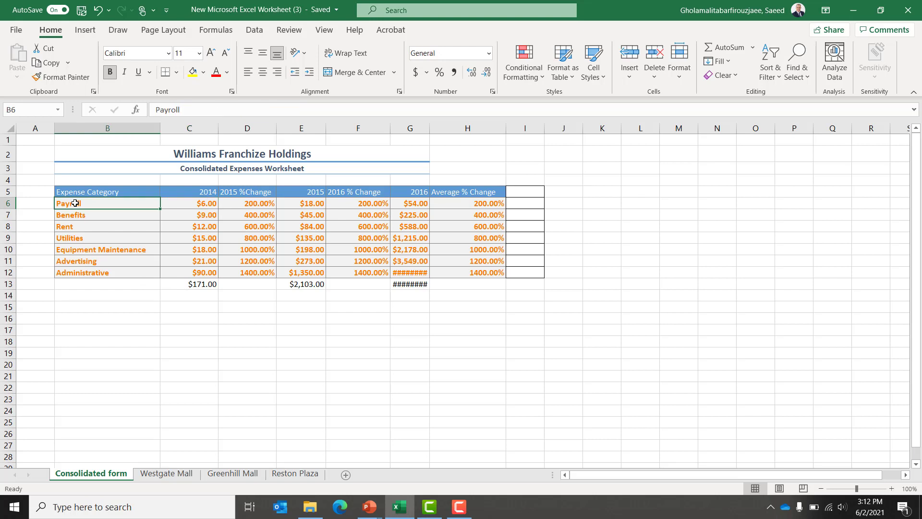
pyautogui.click(192, 203)
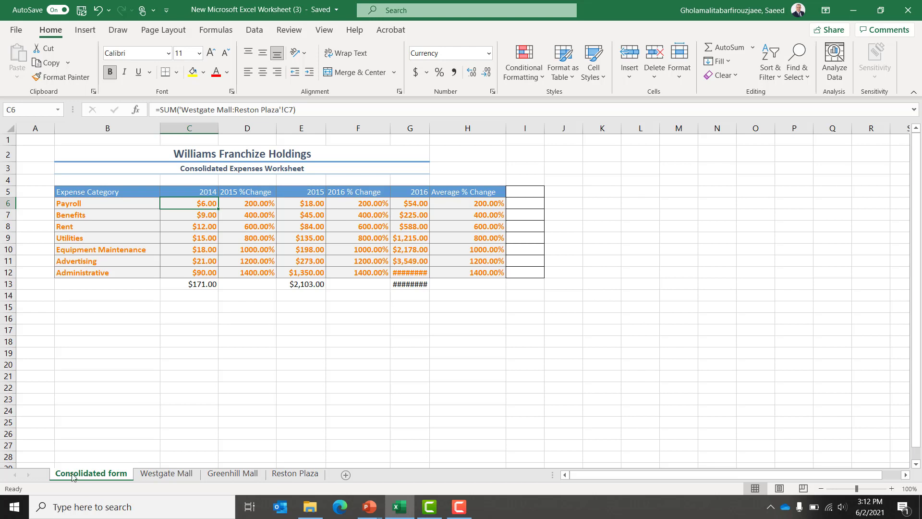
# Select the expense categories and their 2014 values, B6:C12
pyautogui.press('Left')
pyautogui.hotkey('shift', 'Right')
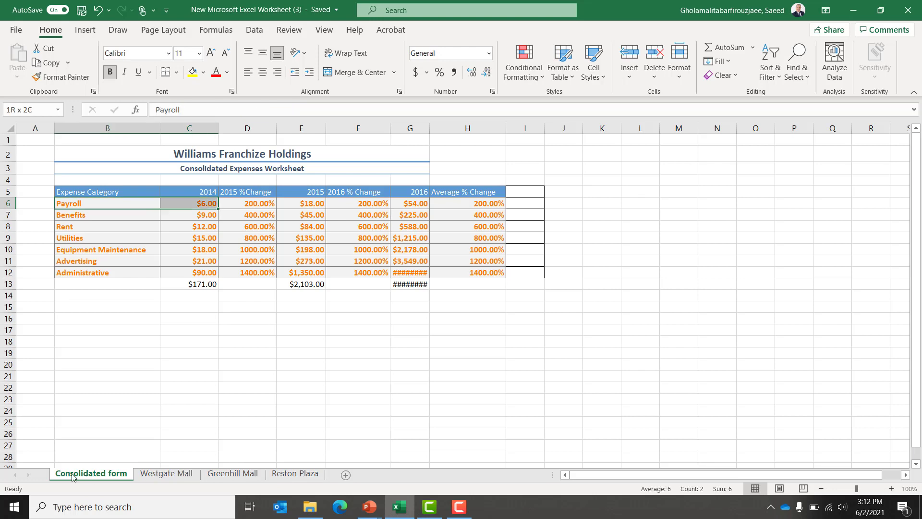
pyautogui.hotkey('shift', 'Down')
pyautogui.hotkey('shift', 'Down')
pyautogui.hotkey('shift', 'Down')
pyautogui.hotkey('shift', 'Down')
pyautogui.hotkey('shift', 'Down')
pyautogui.hotkey('shift', 'Down')
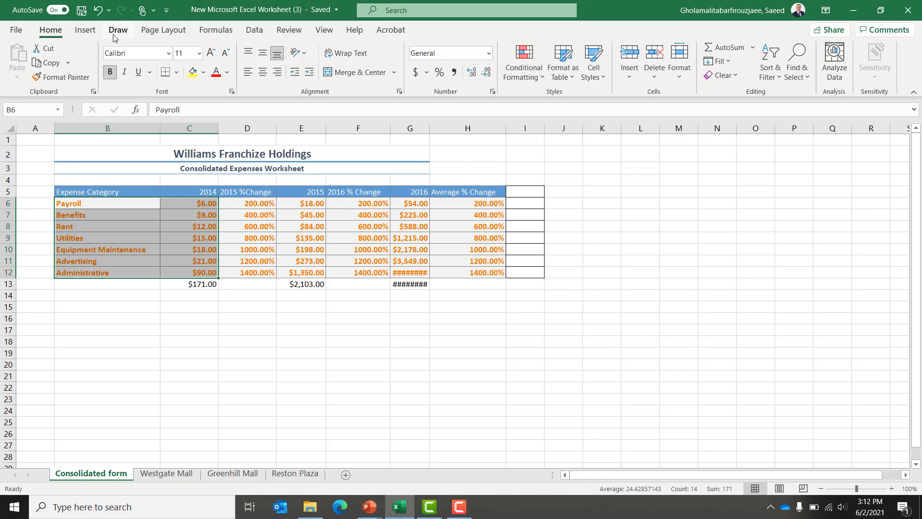
# Insert a 3-D Pie chart via Recommended Charts > All Charts > Pie for the 2014 expenses
pyautogui.click(85, 30)
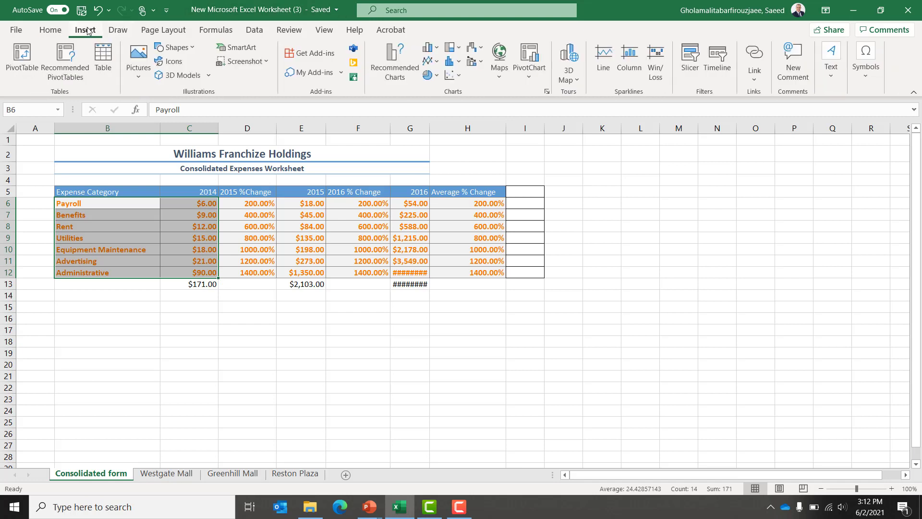
pyautogui.click(410, 56)
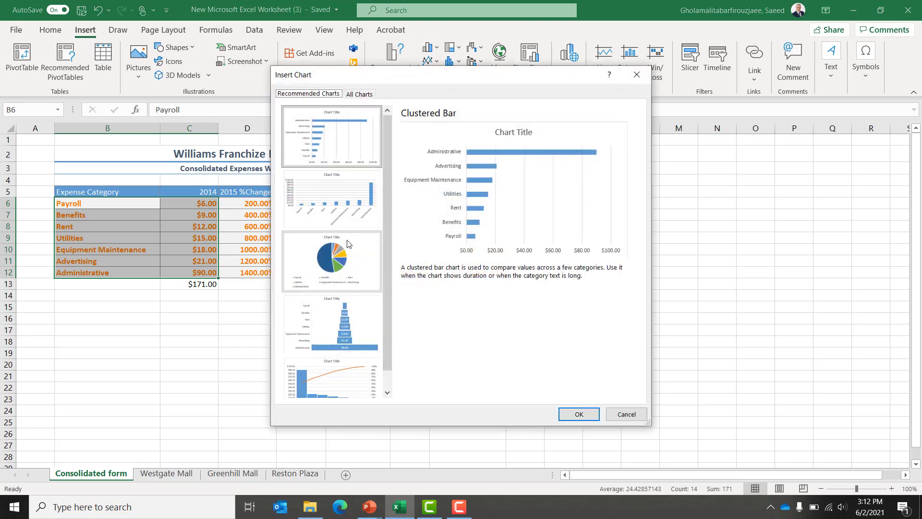
pyautogui.click(349, 244)
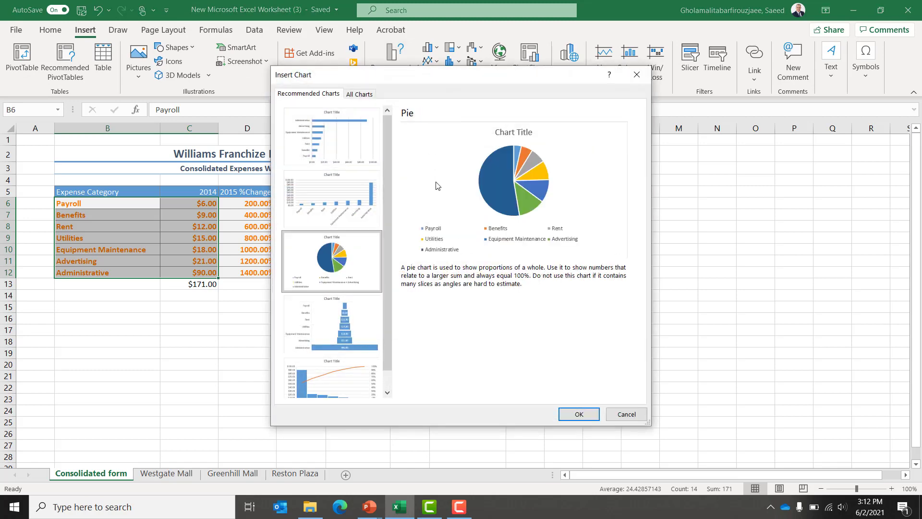
pyautogui.click(370, 94)
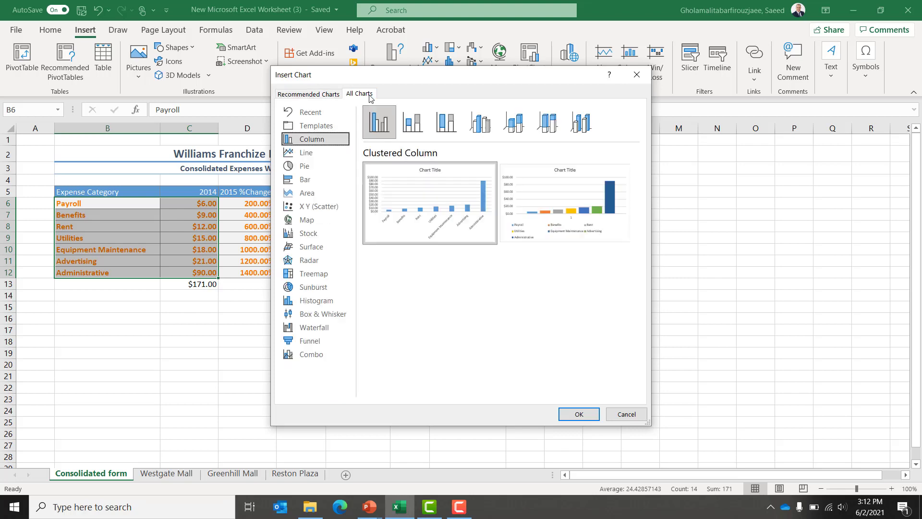
pyautogui.click(313, 168)
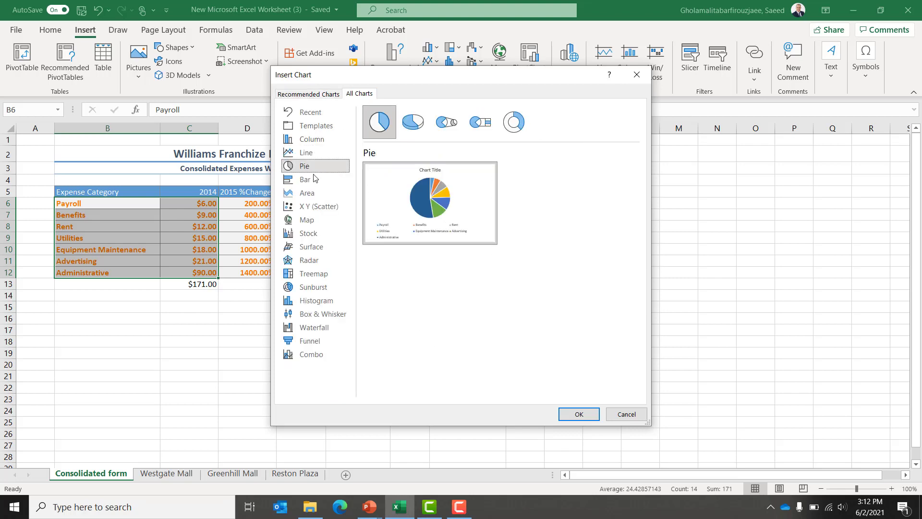
pyautogui.click(423, 120)
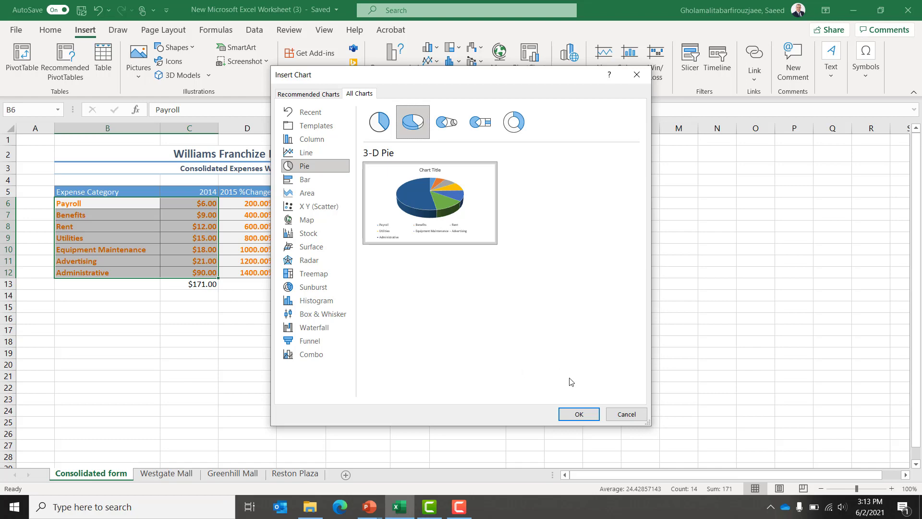
pyautogui.click(587, 417)
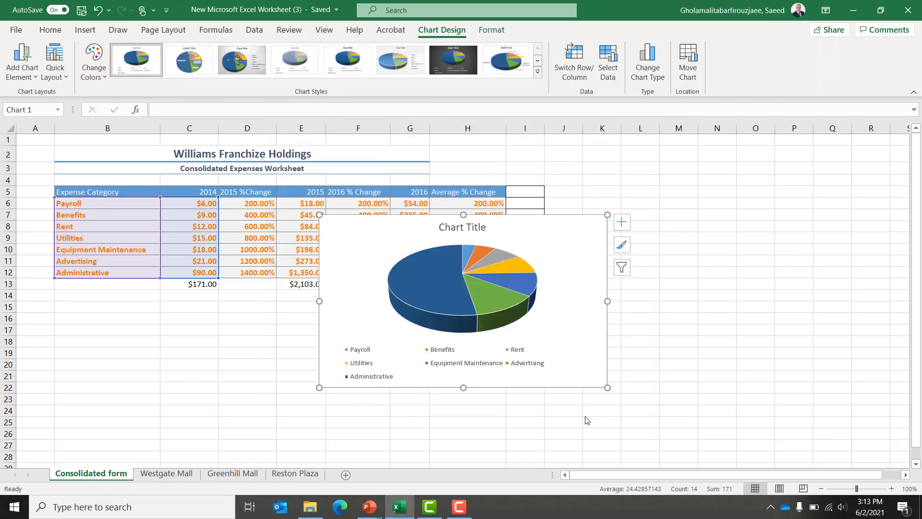
# Set the pie series' Pie Explosion to 20% in Format Data Series
pyautogui.rightClick(561, 235)
pyautogui.rightClick(426, 288)
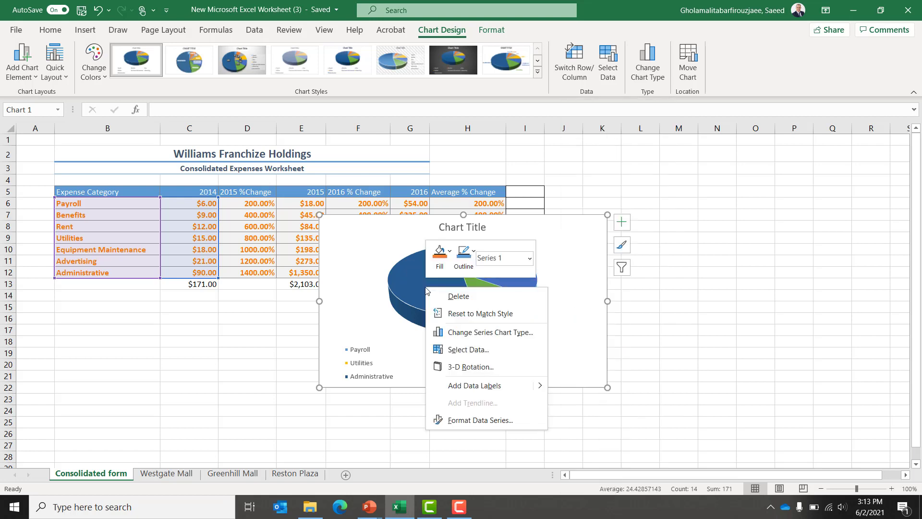
pyautogui.click(493, 421)
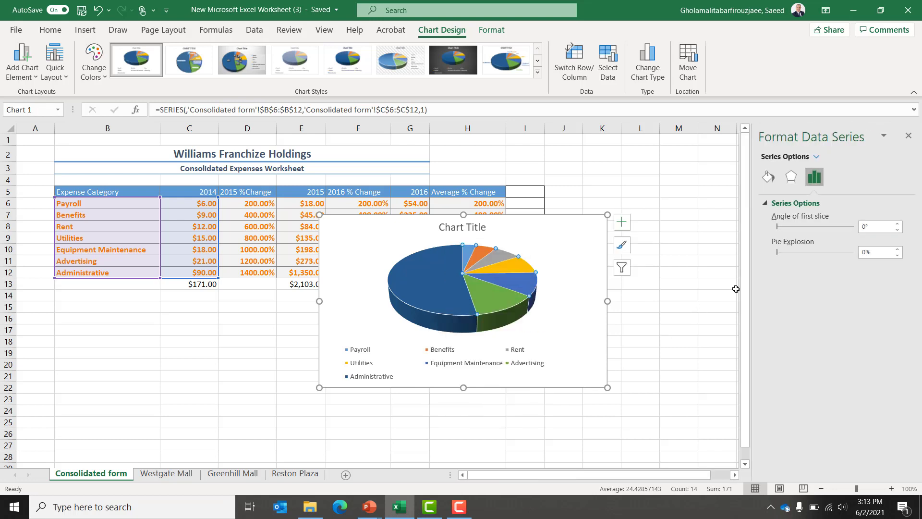
pyautogui.click(811, 252)
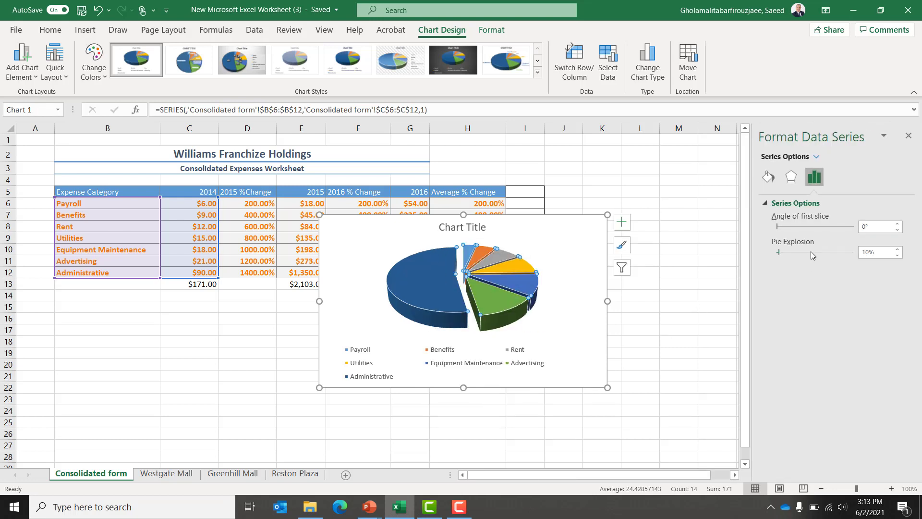
pyautogui.click(817, 250)
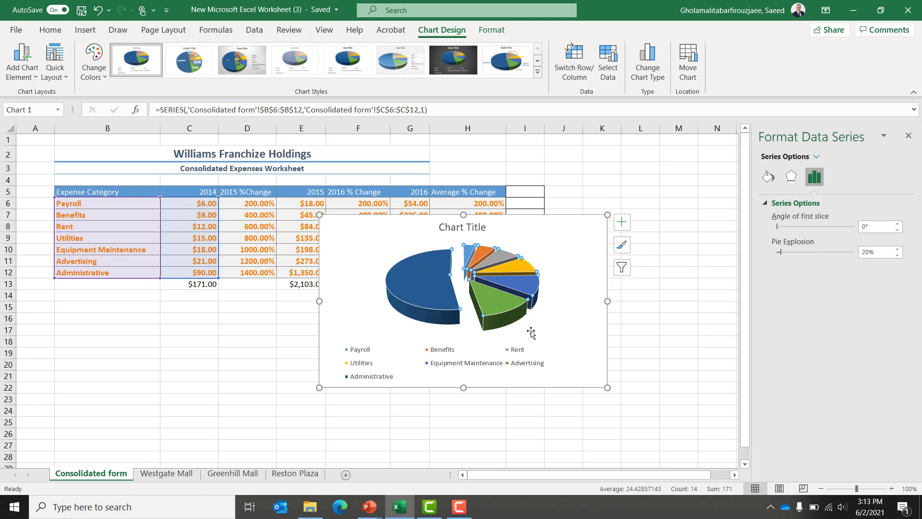
# Add data labels showing each slice's dollar value
pyautogui.rightClick(498, 303)
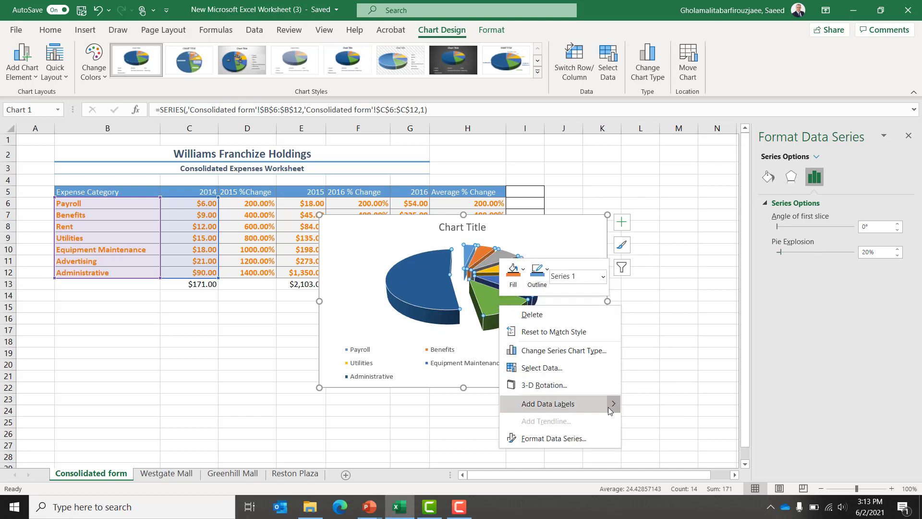
pyautogui.moveTo(611, 407)
pyautogui.click(654, 405)
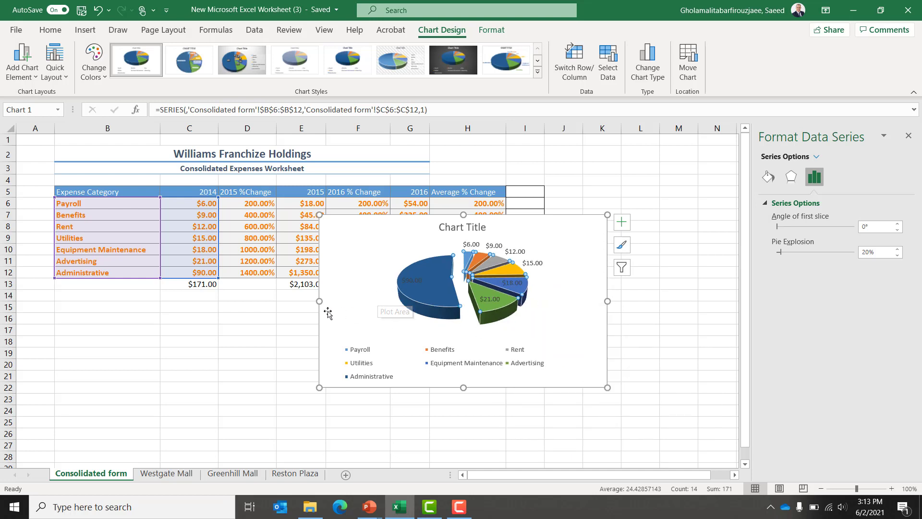
# Apply Chart Style 3 for a gray gradient background, percentage labels and a right-side legend
pyautogui.click(359, 275)
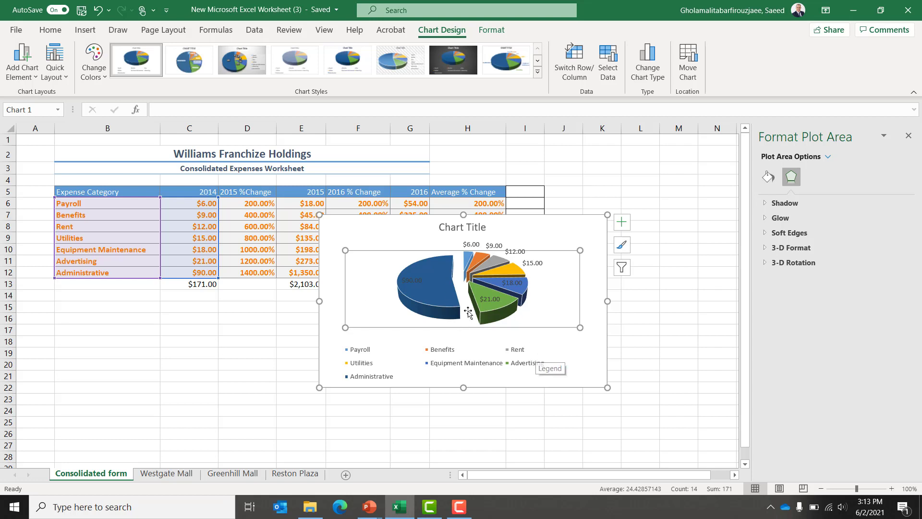
pyautogui.moveTo(470, 311); pyautogui.dragTo(459, 313)
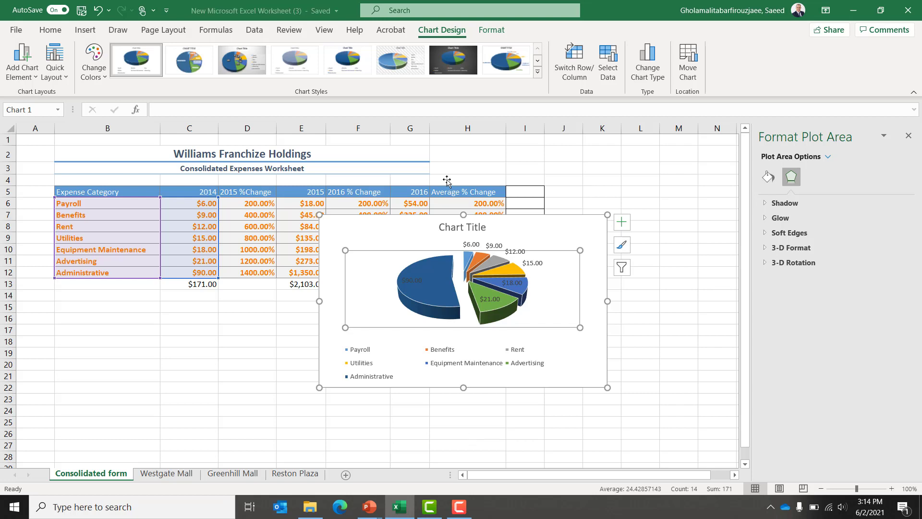
pyautogui.click(256, 65)
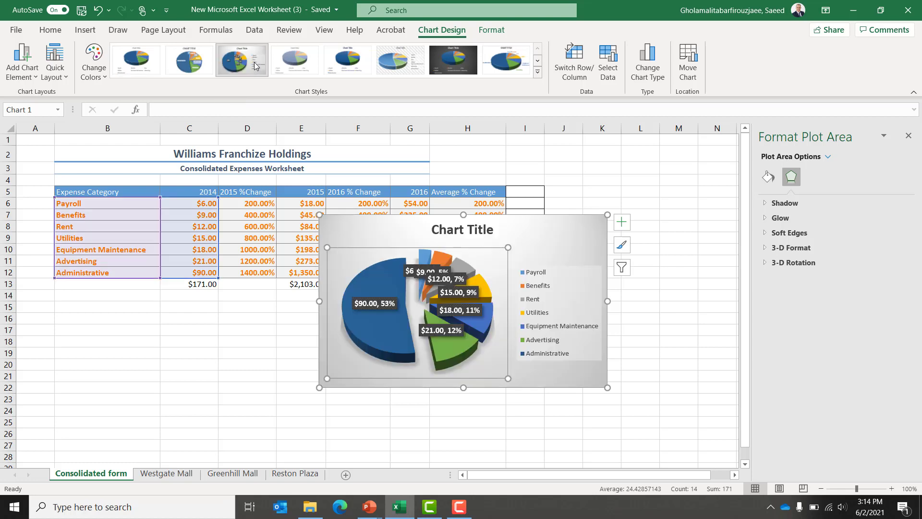
pyautogui.moveTo(449, 504)
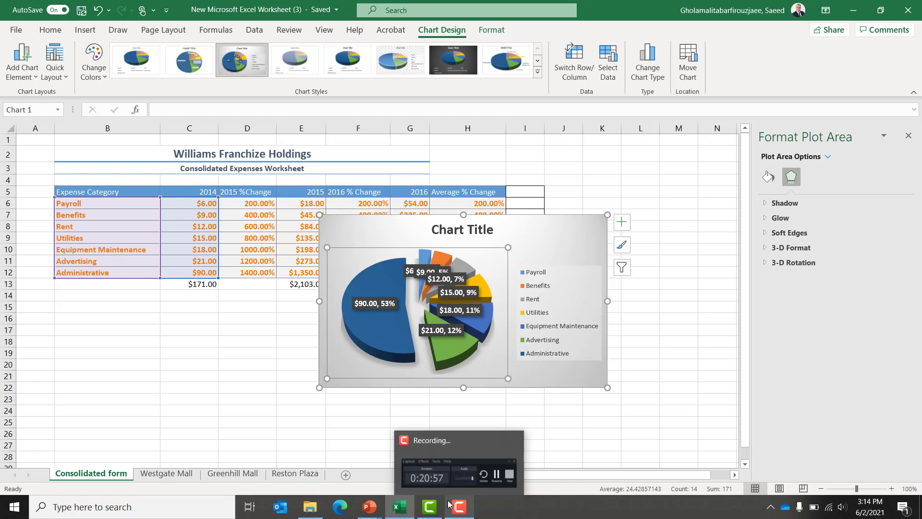